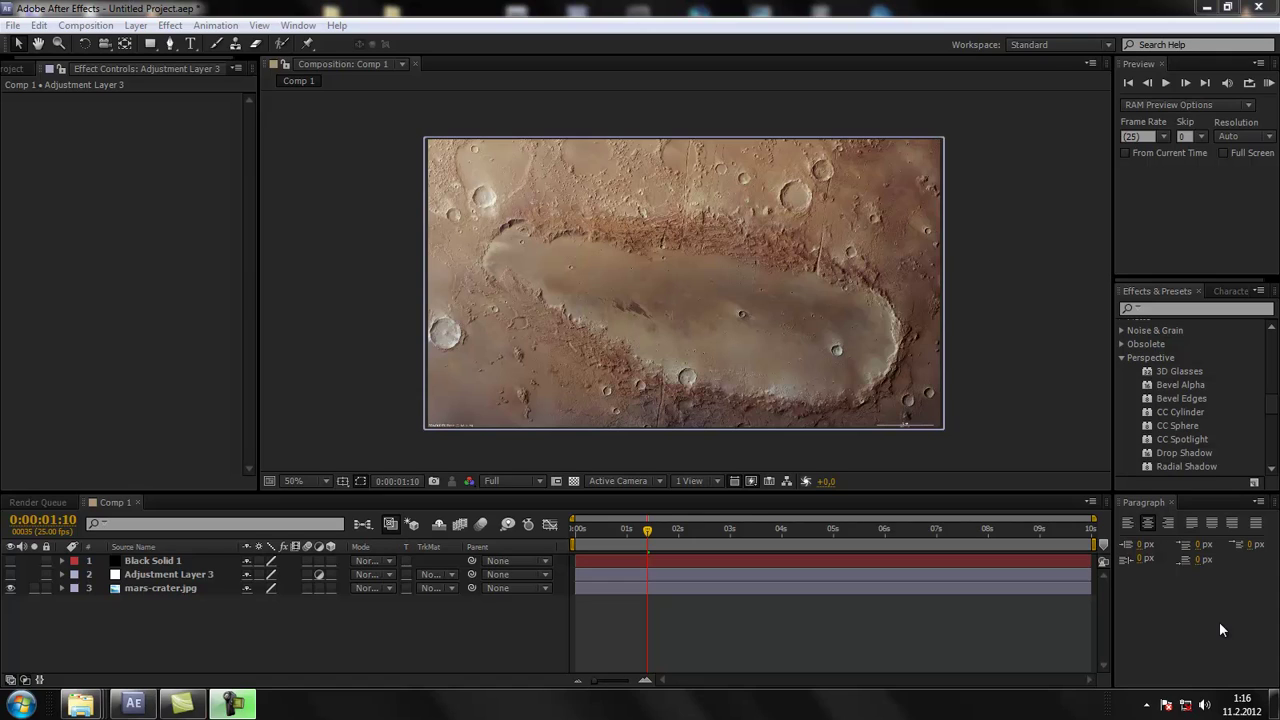
Step: Create a new adjustment layer (Adjustment Layer 4) and move it up the layer stack
{"action": "left_click", "coordinate": [1176, 372]}
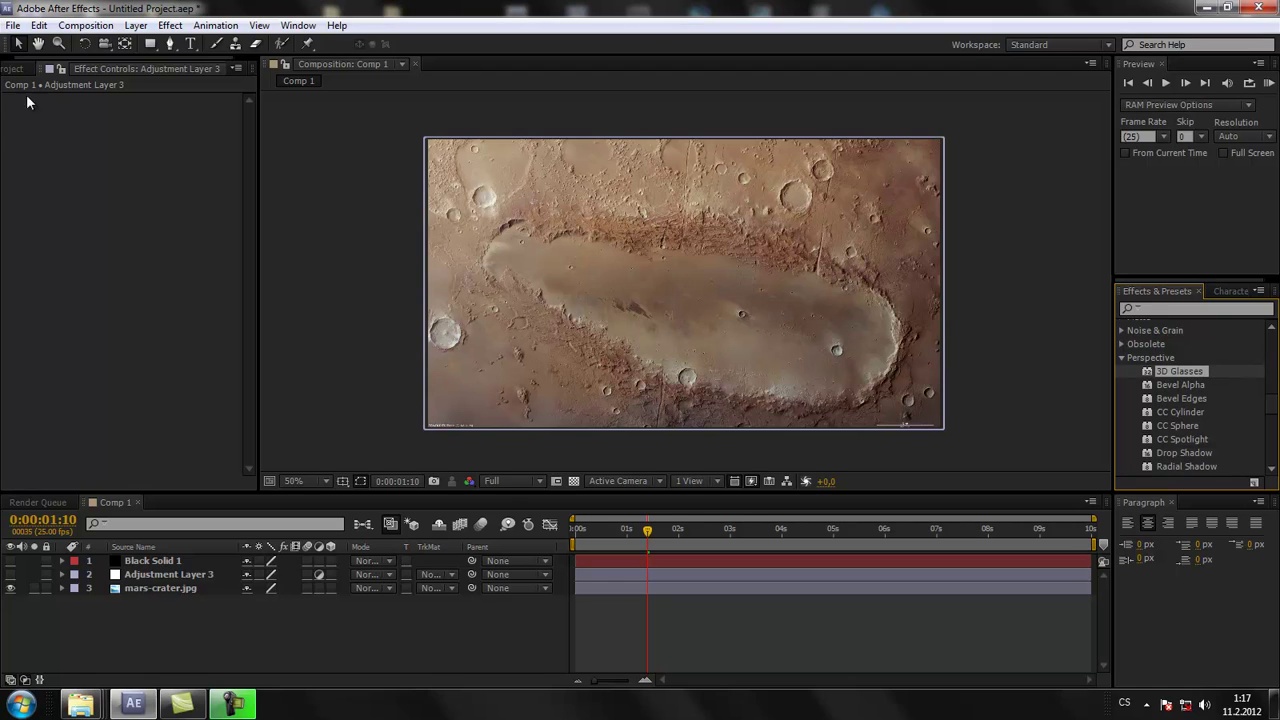
{"action": "left_click", "coordinate": [145, 574]}
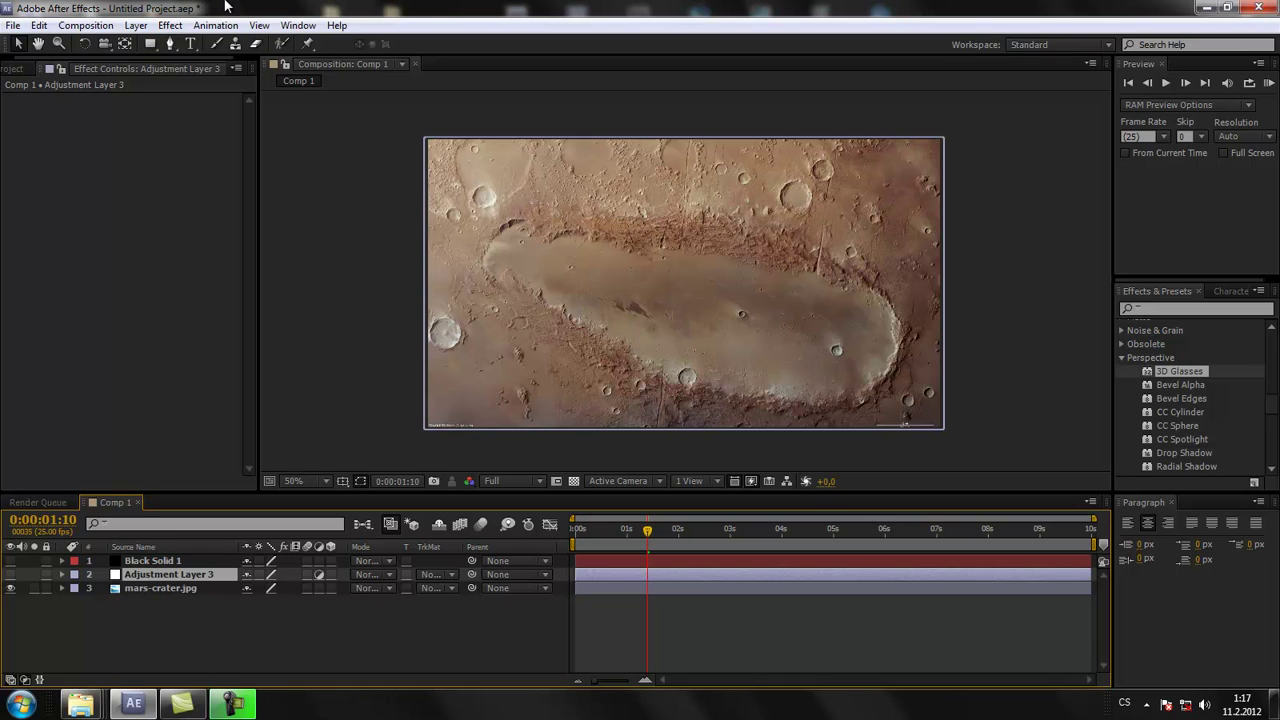
{"action": "left_click", "coordinate": [140, 25]}
{"action": "mouse_move", "coordinate": [202, 44]}
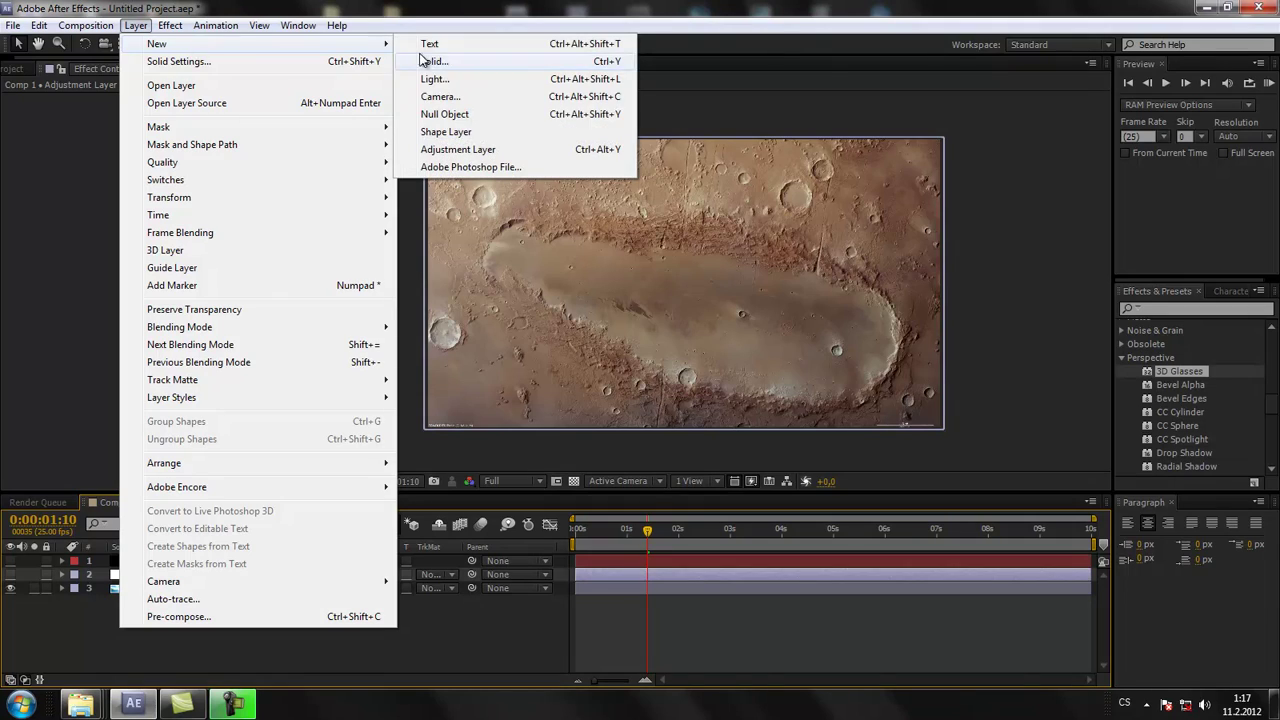
{"action": "left_click", "coordinate": [458, 149]}
{"action": "mouse_move", "coordinate": [140, 576]}
{"action": "left_mouse_down"}
{"action": "mouse_move", "coordinate": [132, 562]}
{"action": "mouse_move", "coordinate": [146, 587]}
{"action": "left_mouse_up"}
Step: Delete Adjustment Layer 3, reselect Adjustment Layer 4 and show the project's items
{"action": "left_click", "coordinate": [139, 587]}
{"action": "key", "text": "Delete"}
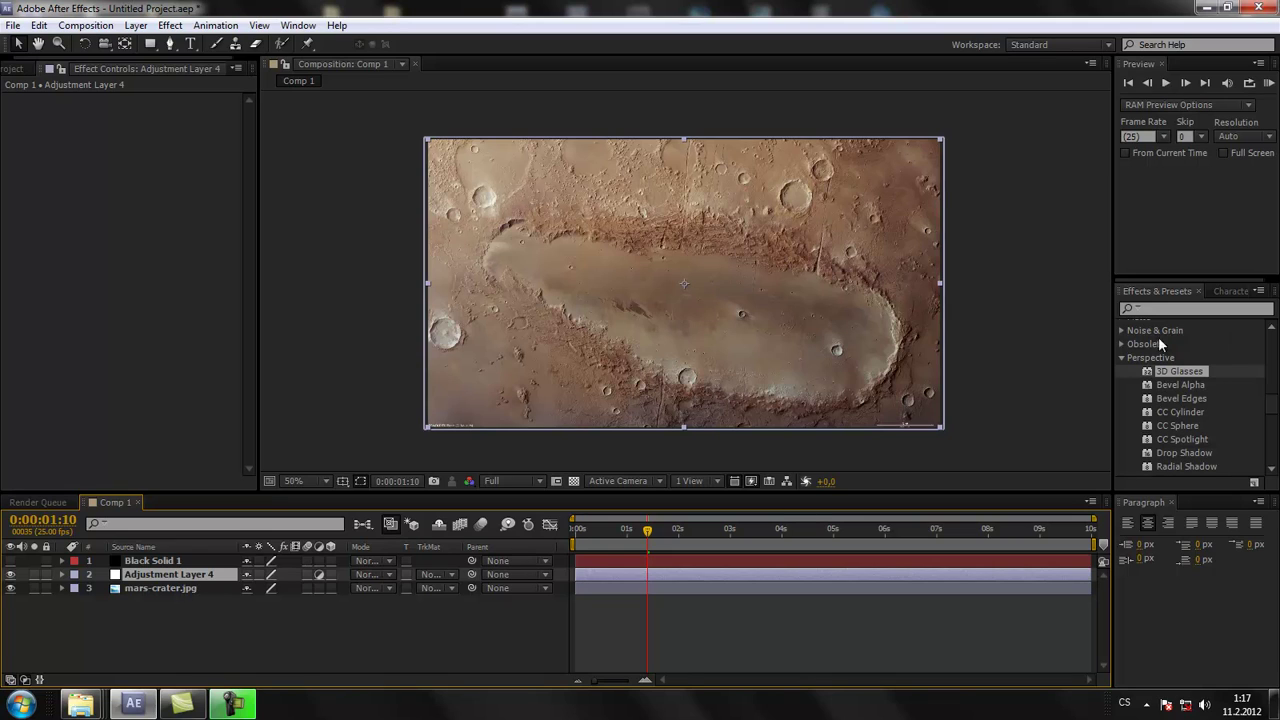
{"action": "left_click", "coordinate": [159, 589]}
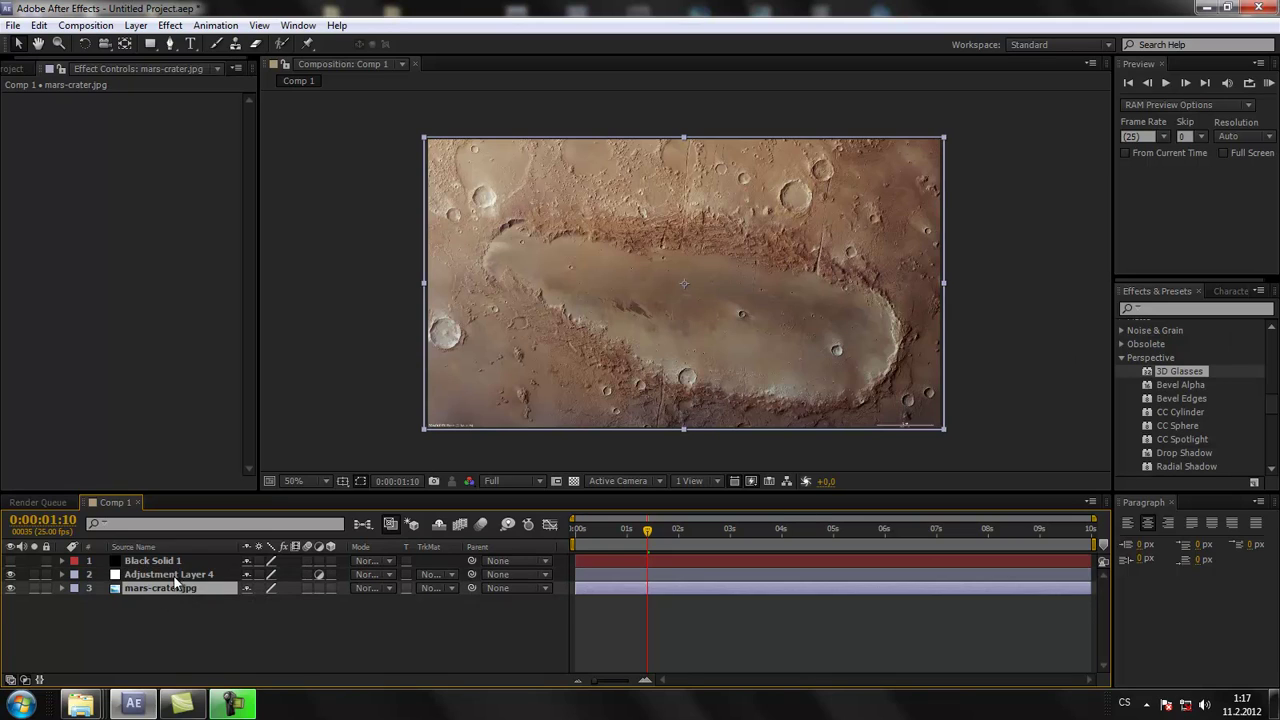
{"action": "left_click", "coordinate": [193, 576]}
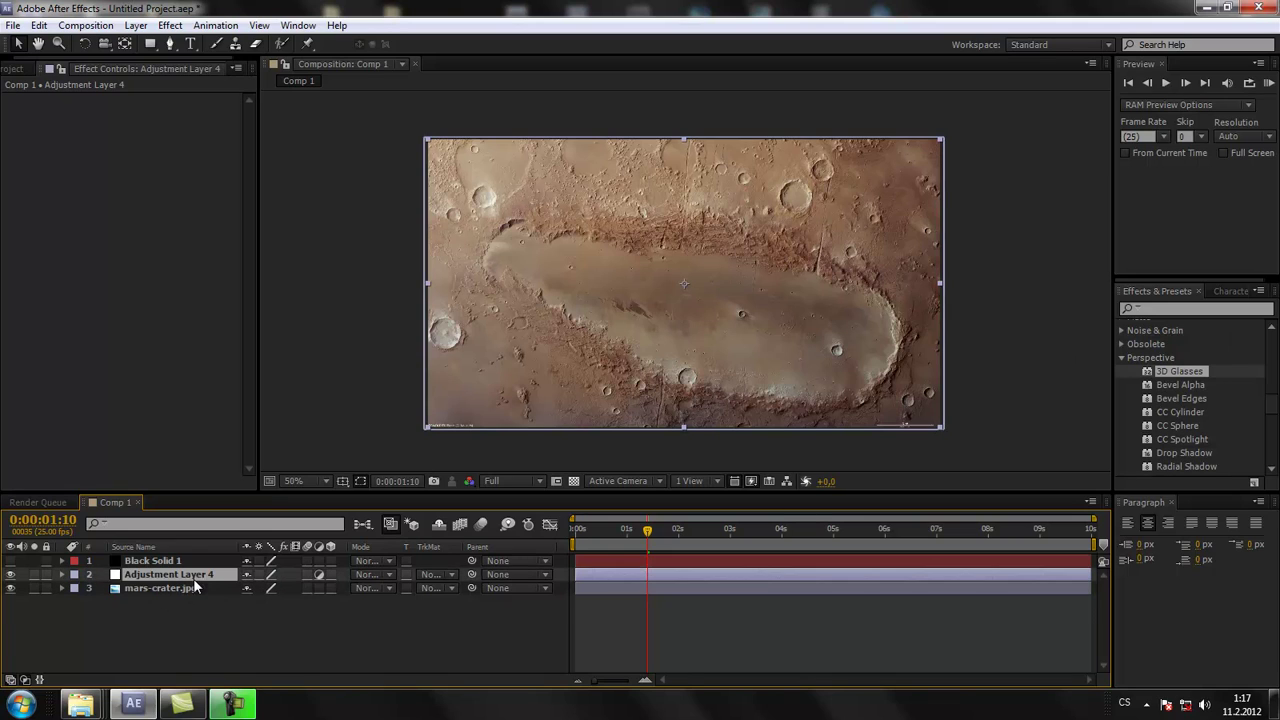
{"action": "left_click", "coordinate": [10, 70]}
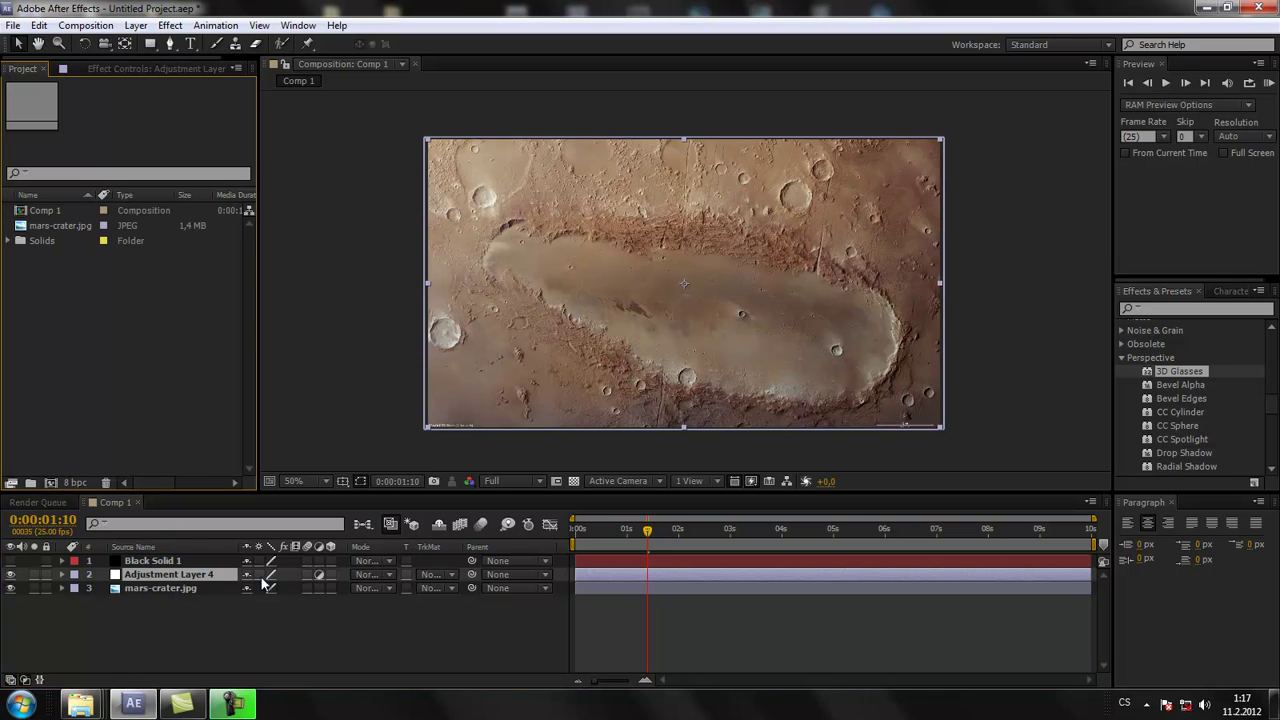
Step: Apply 3D Glasses to Adjustment Layer 4 with it as both left and right view
{"action": "left_click_drag", "start_coordinate": [1166, 375], "coordinate": [154, 573]}
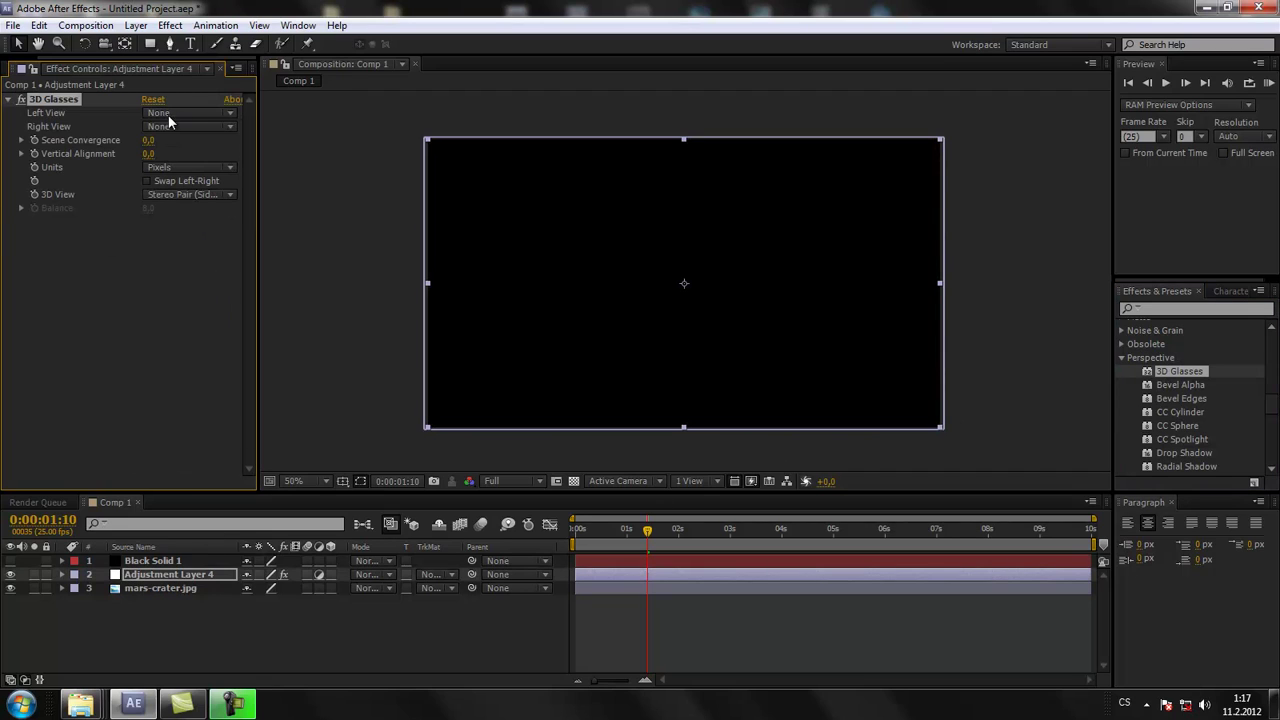
{"action": "left_click", "coordinate": [184, 112]}
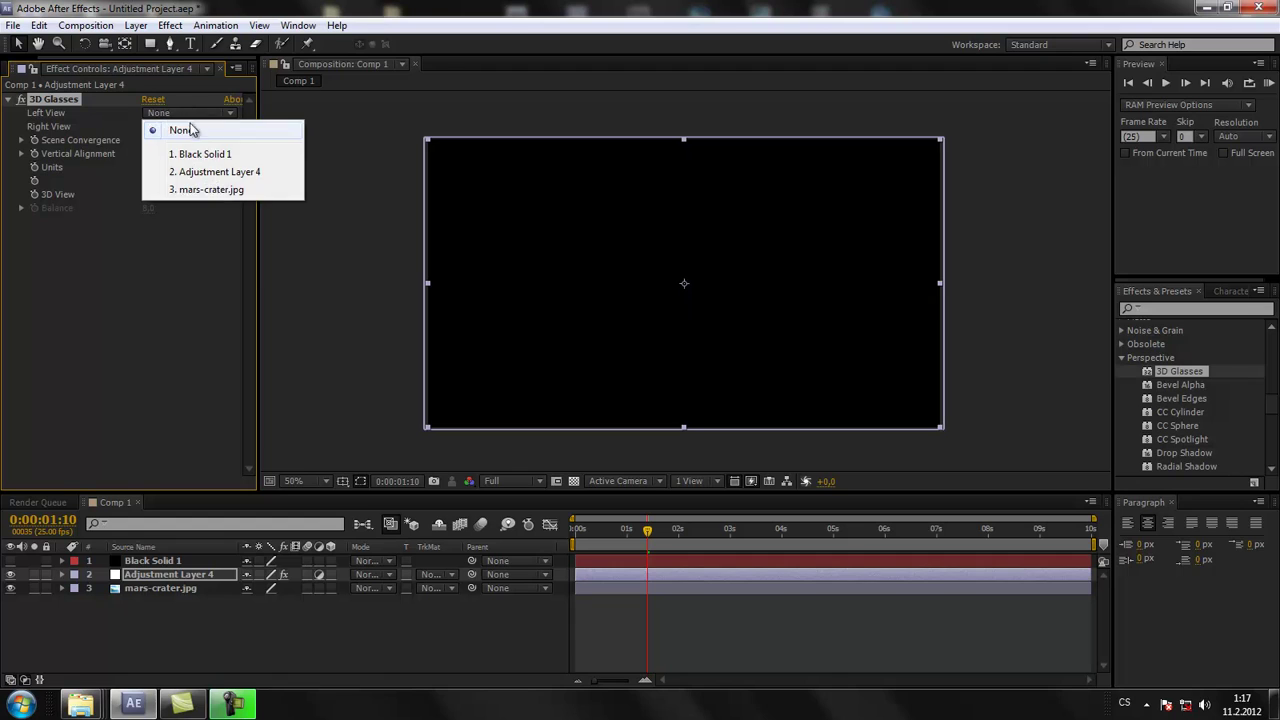
{"action": "left_click", "coordinate": [202, 173]}
{"action": "left_click", "coordinate": [169, 126]}
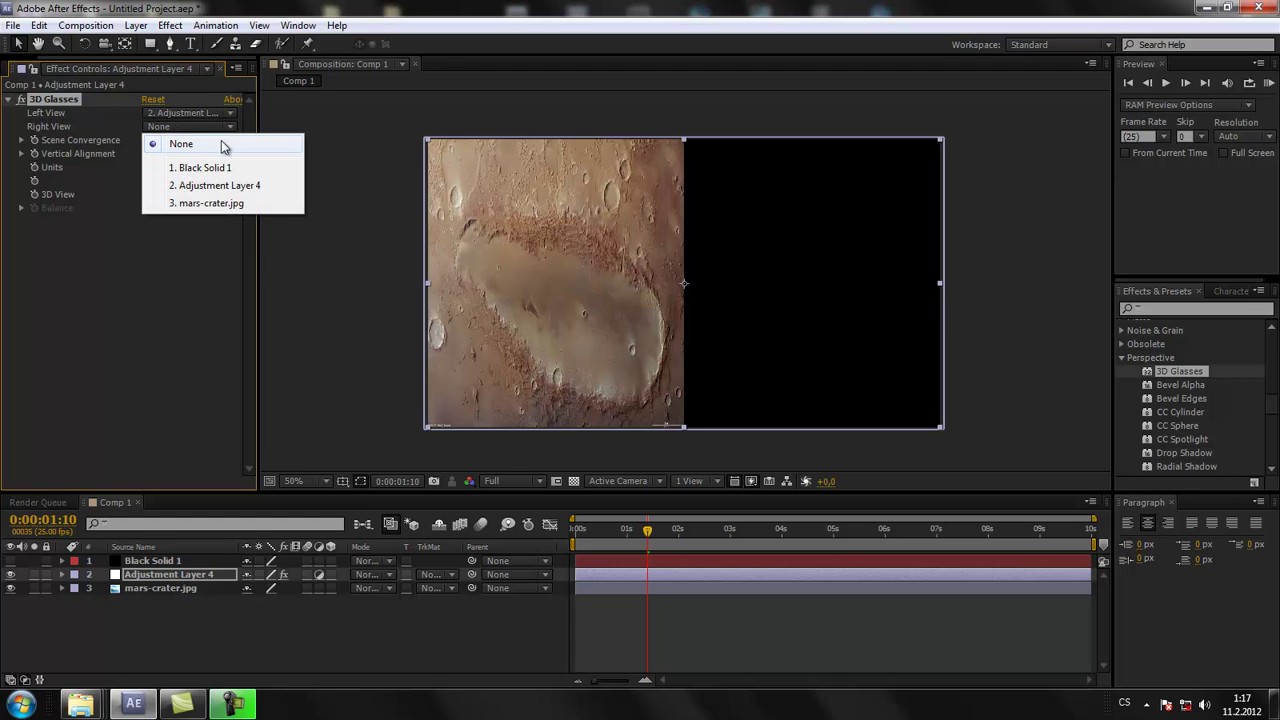
{"action": "left_click", "coordinate": [206, 186]}
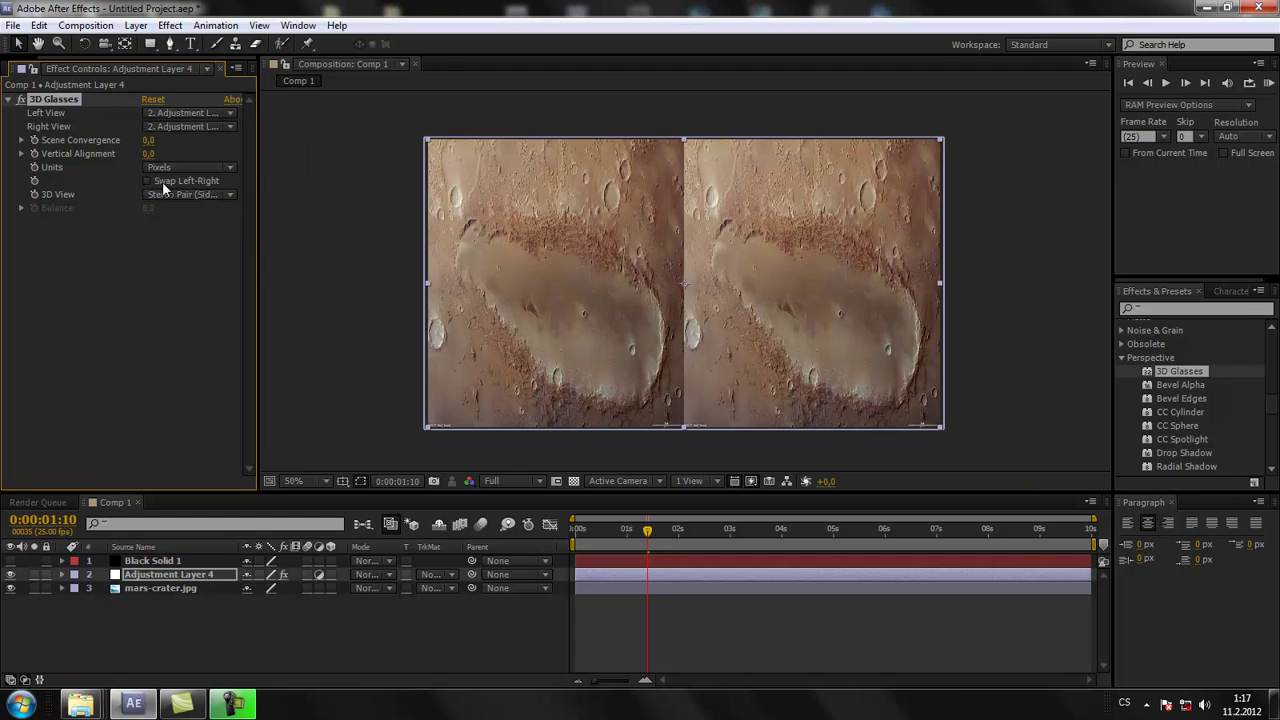
Step: Swap left-right, use Red Blue LR 3D view, and set vertical alignment to 9,0
{"action": "left_click", "coordinate": [148, 182]}
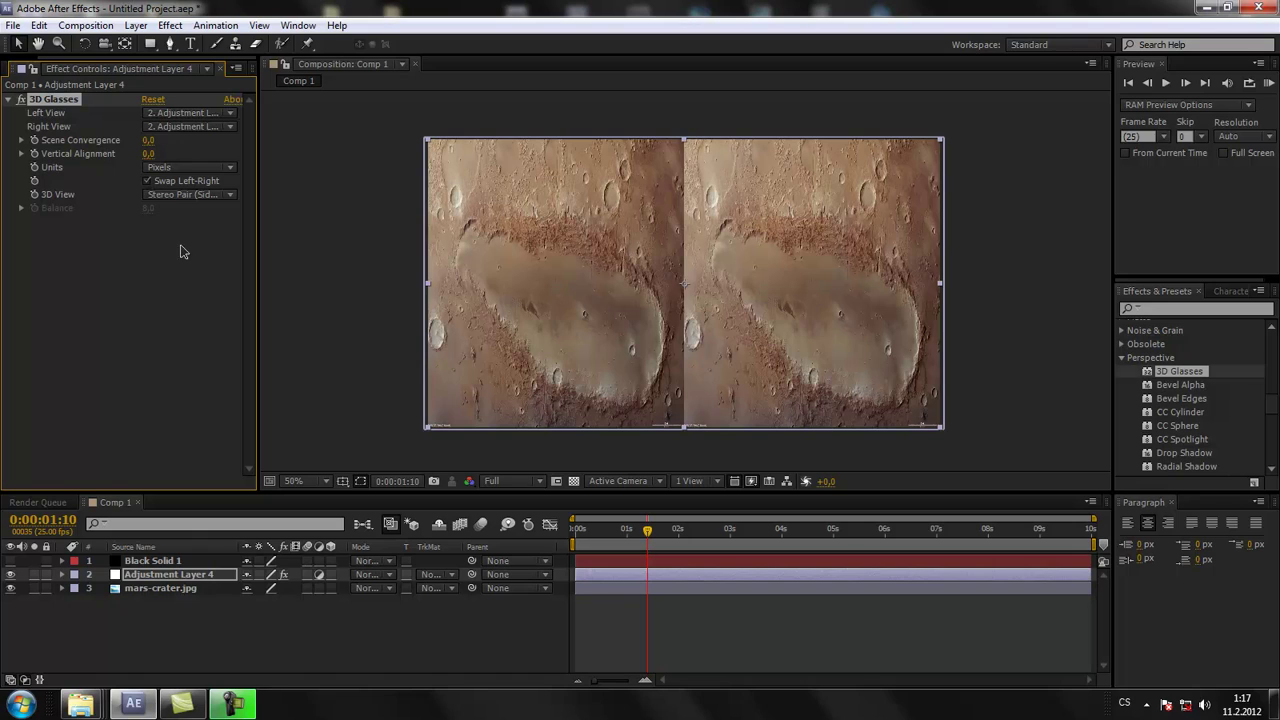
{"action": "left_click", "coordinate": [185, 194]}
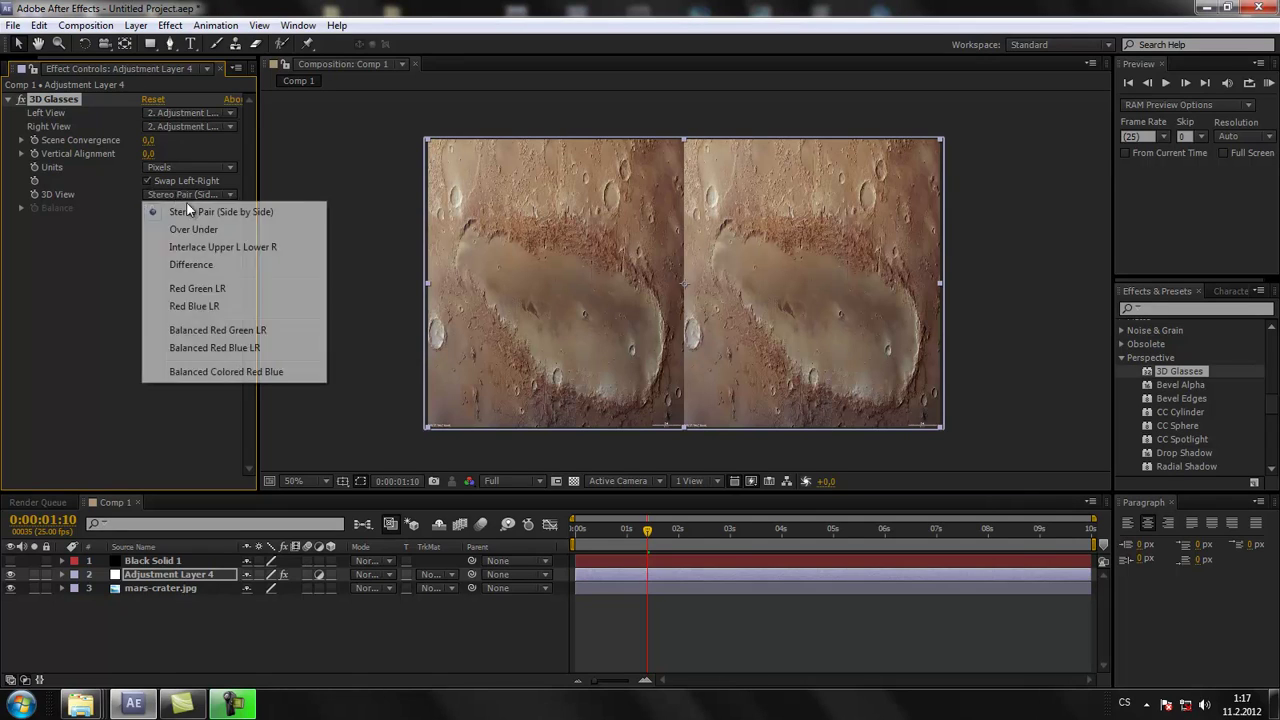
{"action": "left_click", "coordinate": [197, 310]}
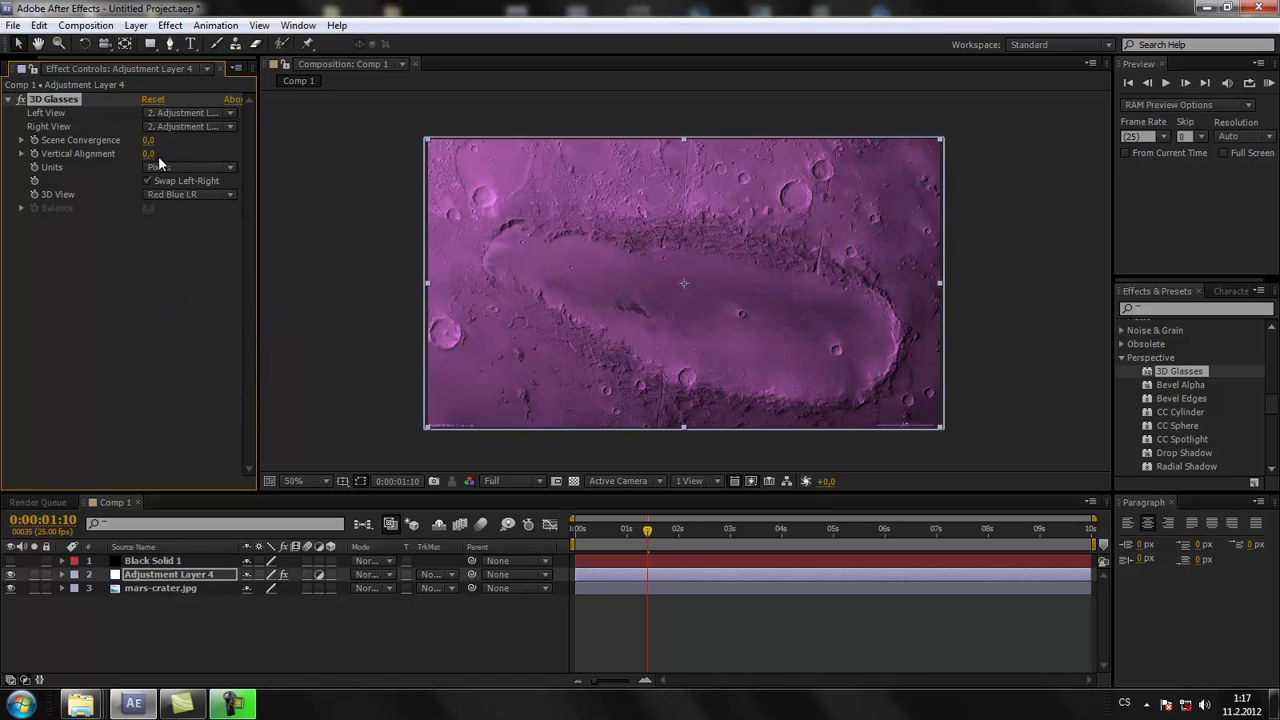
{"action": "left_click_drag", "start_coordinate": [153, 155], "coordinate": [159, 156]}
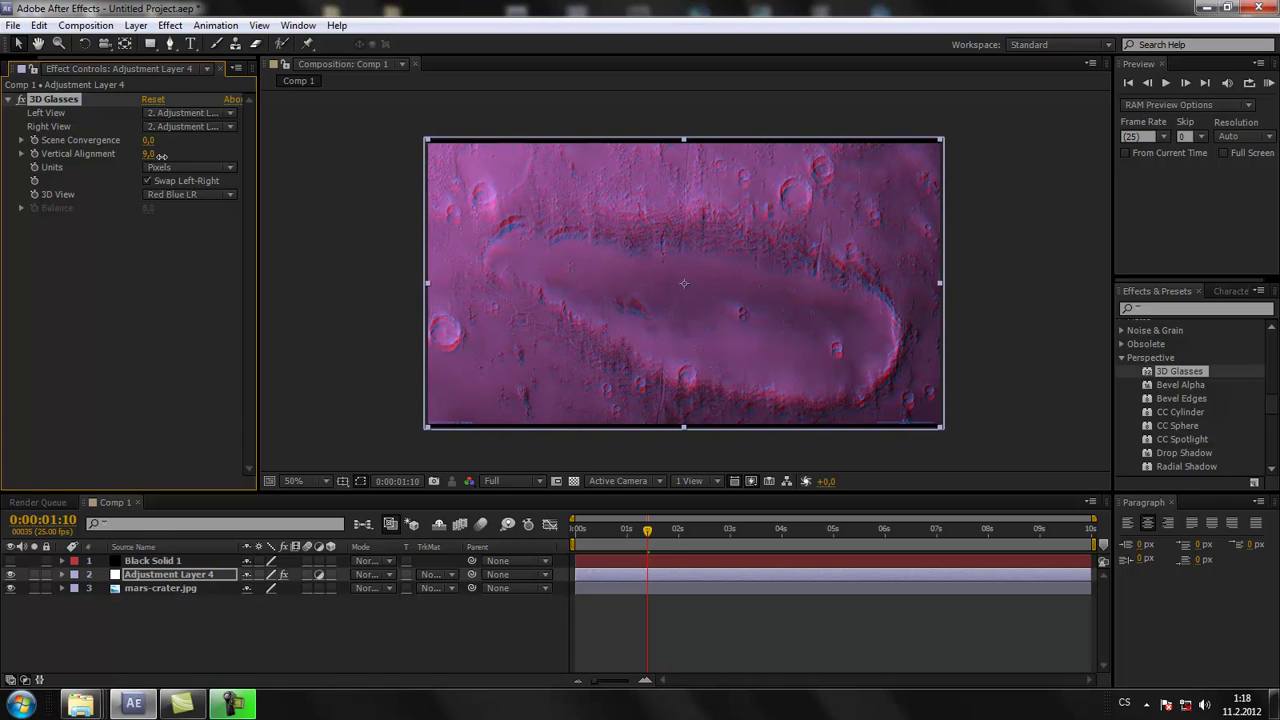
{"action": "left_click_drag", "start_coordinate": [160, 156], "coordinate": [163, 156]}
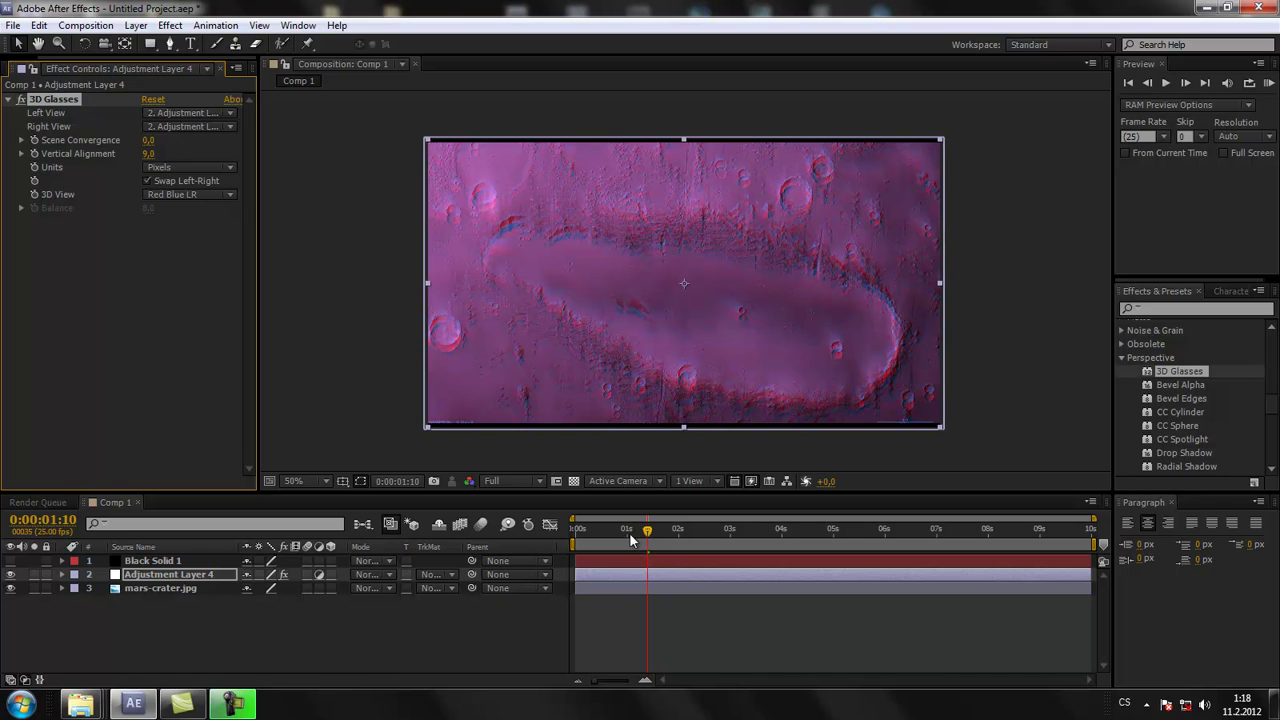
Step: Check frames around 0:00:01:06, then delete 3D Glasses from Adjustment Layer 4
{"action": "left_click", "coordinate": [144, 571]}
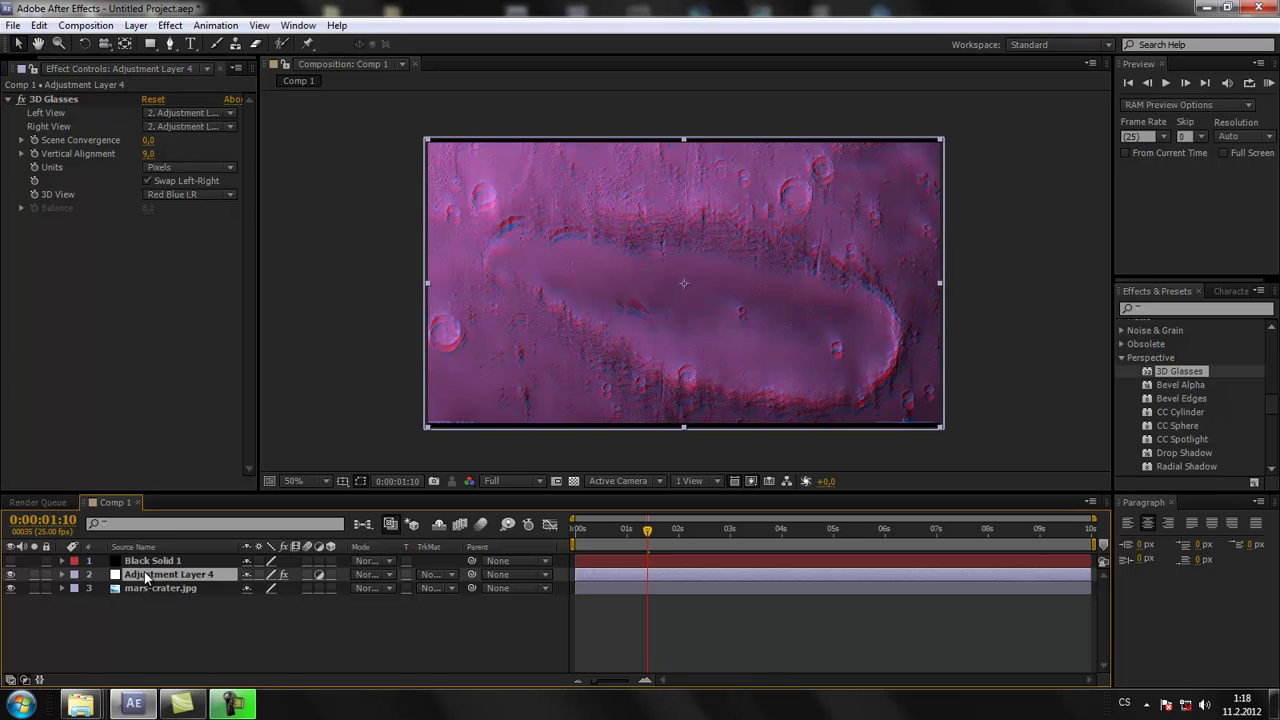
{"action": "key", "text": "t"}
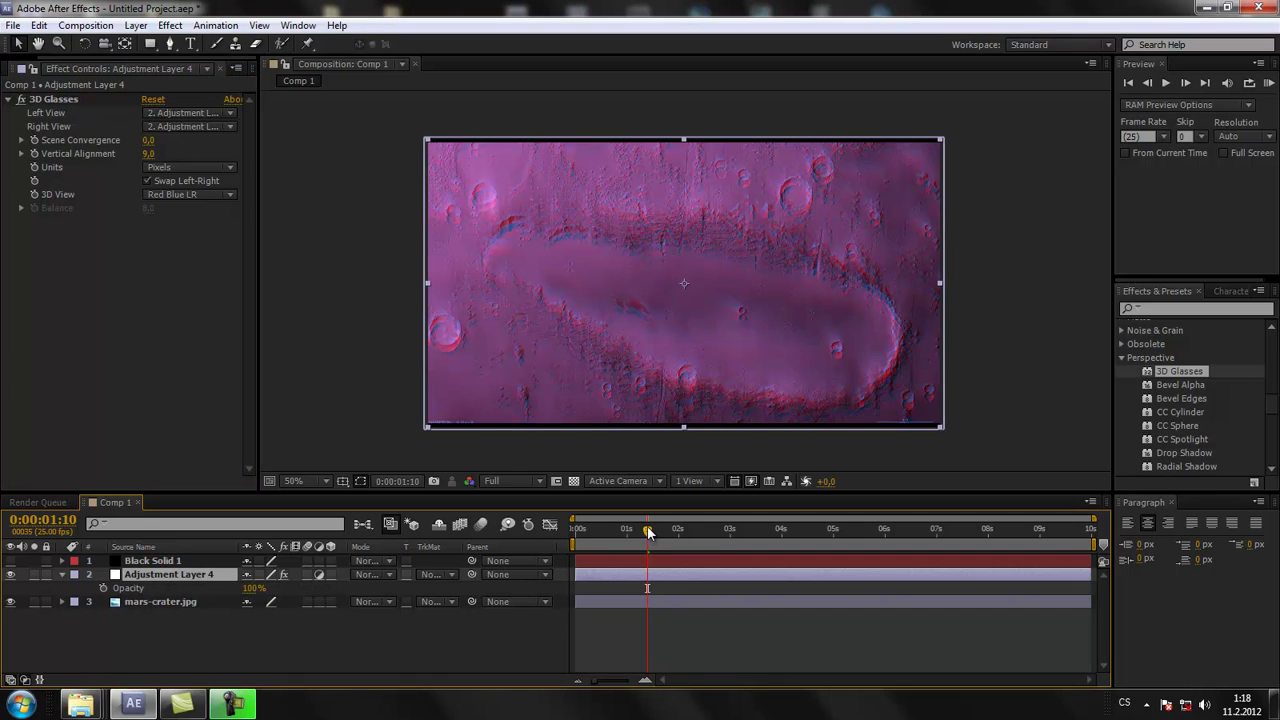
{"action": "left_click_drag", "start_coordinate": [647, 531], "coordinate": [641, 533]}
{"action": "left_click_drag", "start_coordinate": [637, 535], "coordinate": [652, 537]}
{"action": "left_click", "coordinate": [54, 99]}
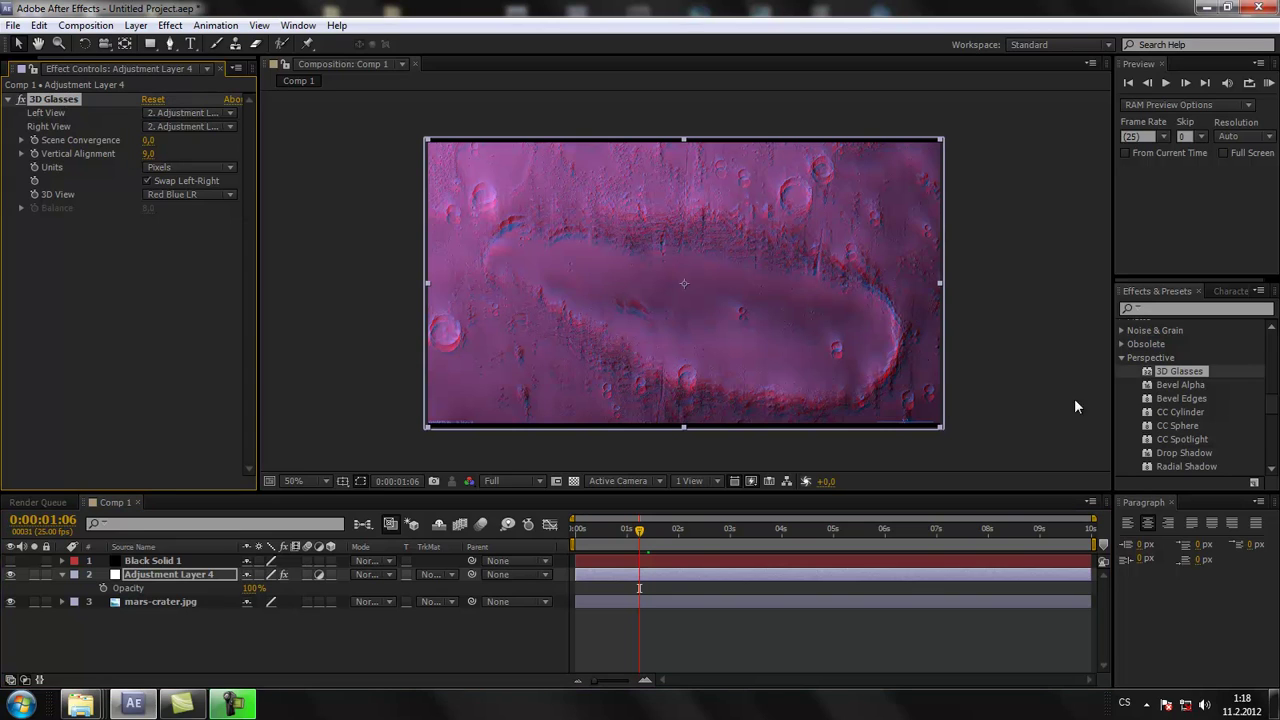
{"action": "key", "text": "Delete"}
{"action": "left_click", "coordinate": [1179, 386]}
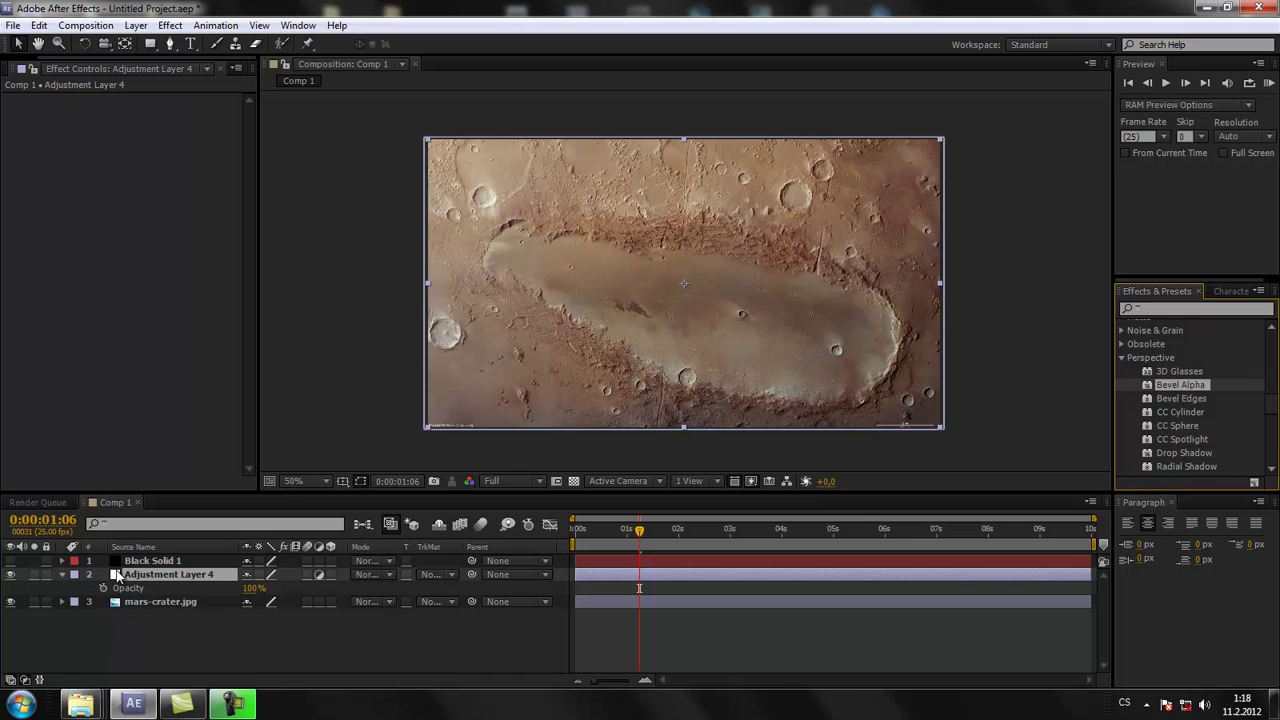
Step: Add a new text layer reading 'BEVEL ALPHA'
{"action": "left_click", "coordinate": [63, 576]}
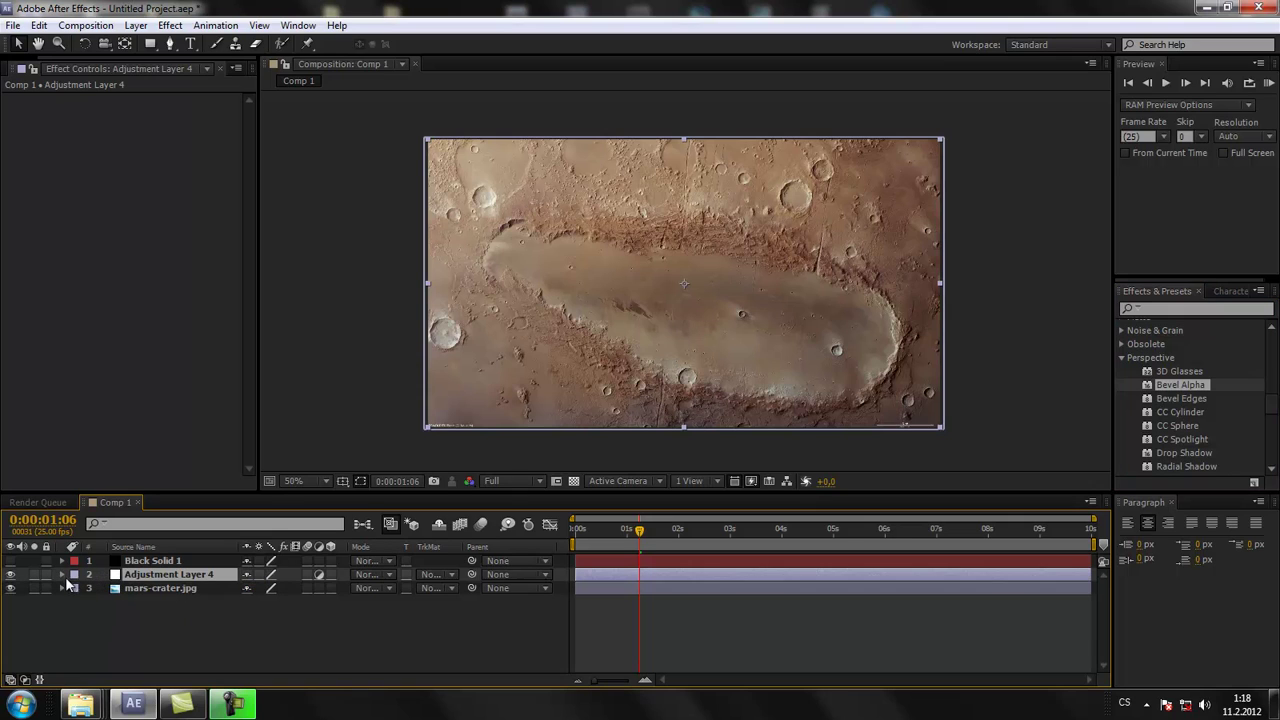
{"action": "right_click", "coordinate": [134, 630]}
{"action": "mouse_move", "coordinate": [345, 467]}
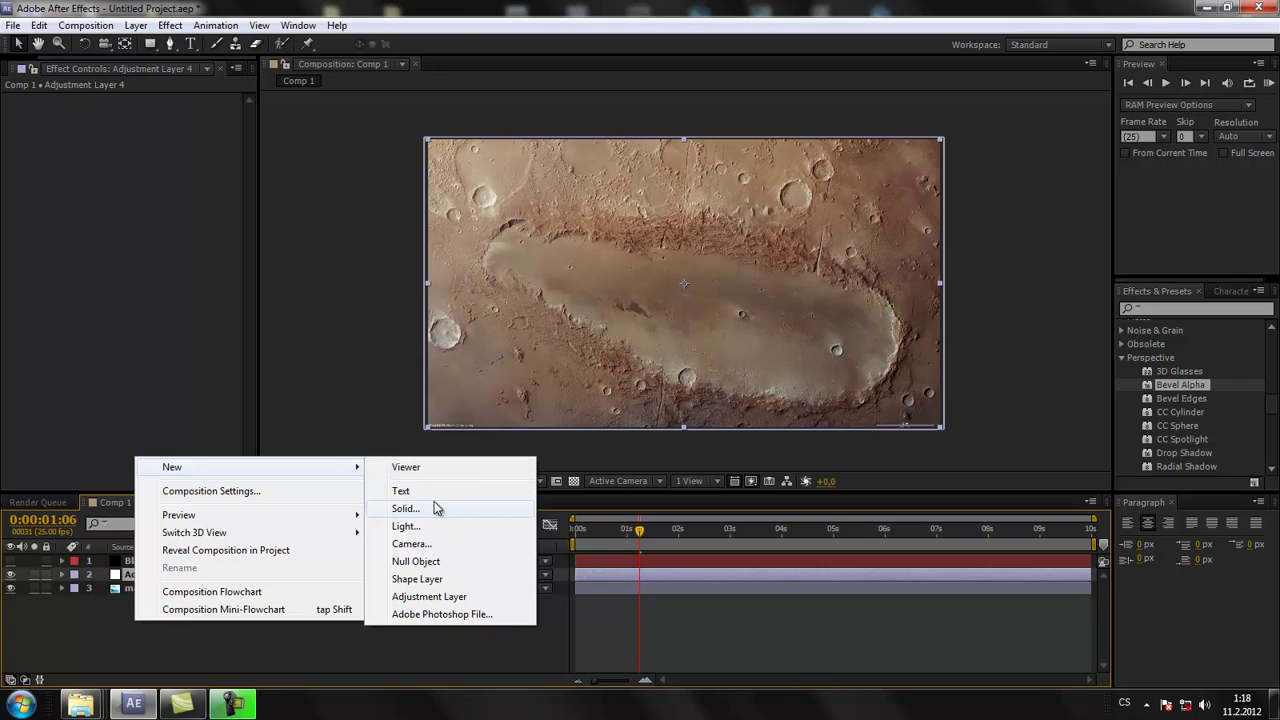
{"action": "left_click", "coordinate": [430, 491]}
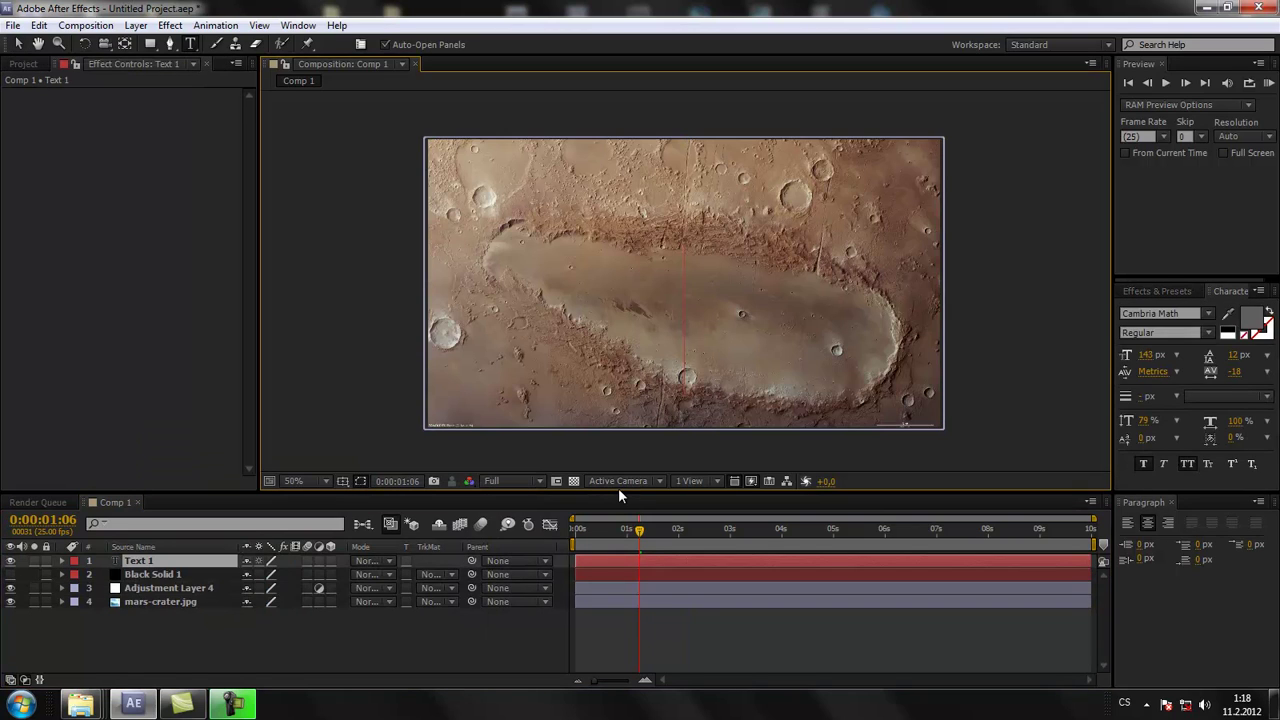
{"action": "type", "text": "BEVEL AL"}
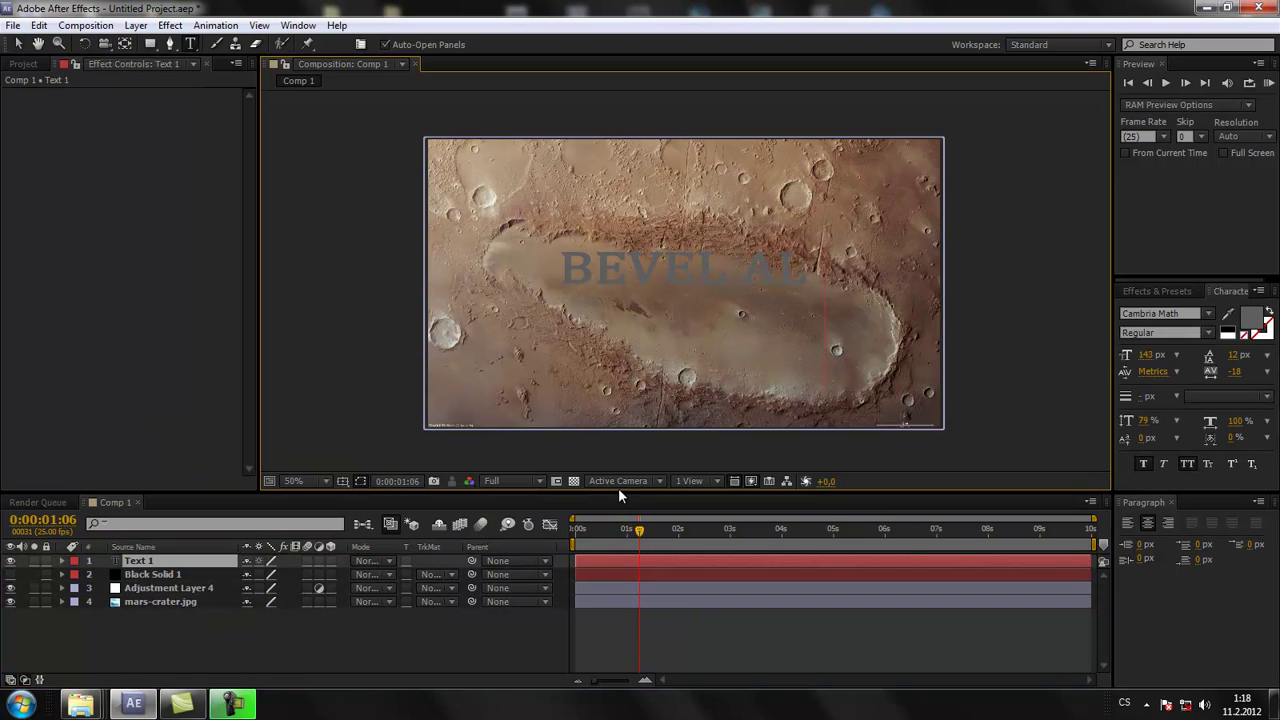
{"action": "type", "text": "PHA"}
{"action": "left_click", "coordinate": [281, 631]}
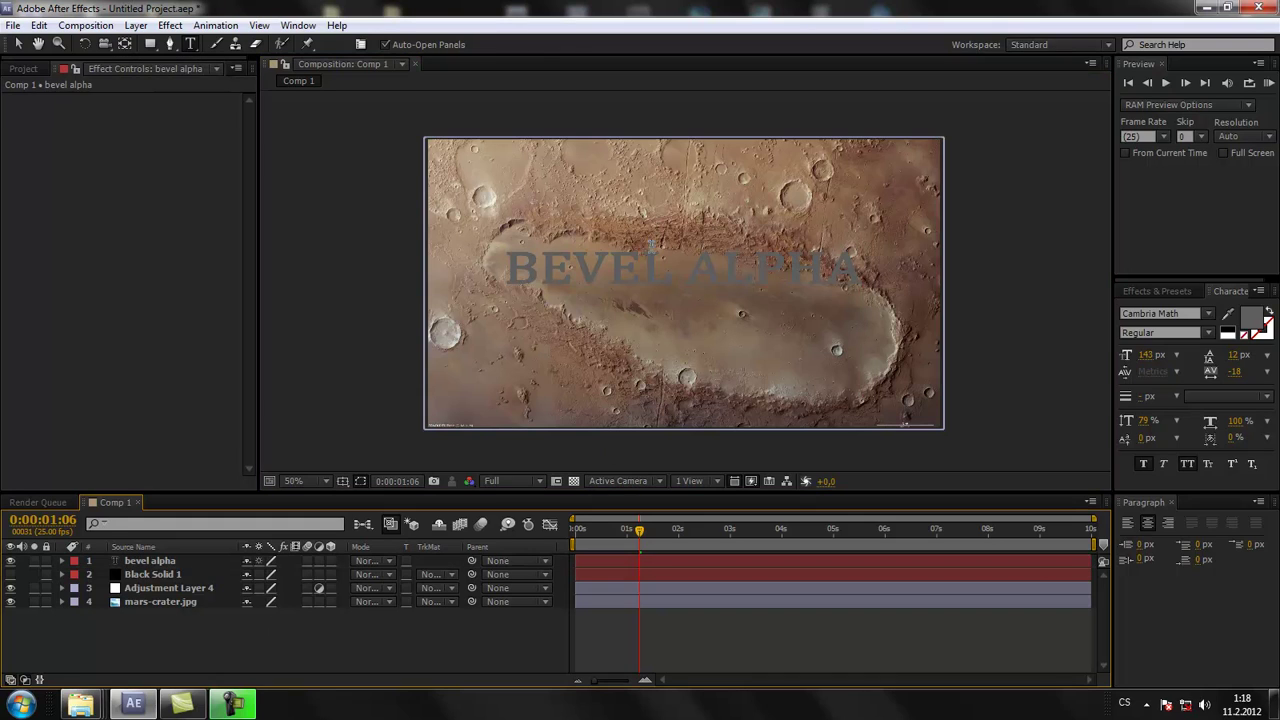
Step: Solo the BEVEL ALPHA text layer and view the composition at full size
{"action": "left_click", "coordinate": [34, 561]}
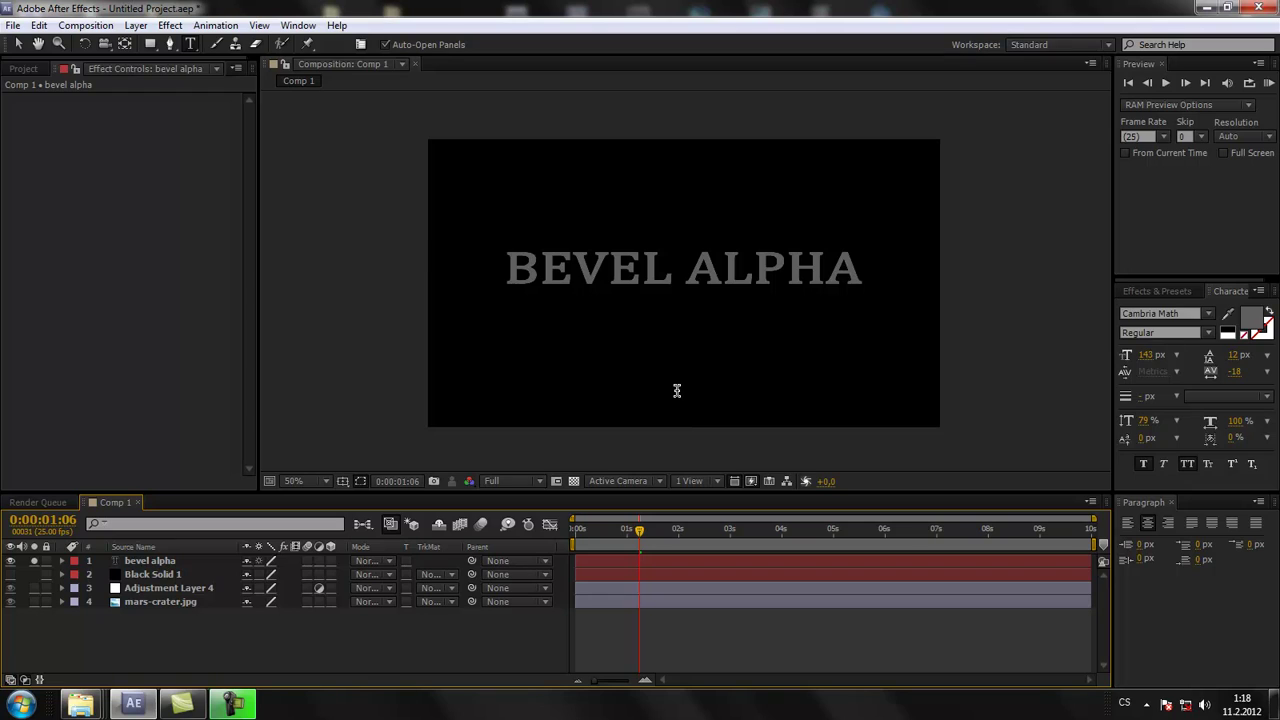
{"action": "key", "text": "slash"}
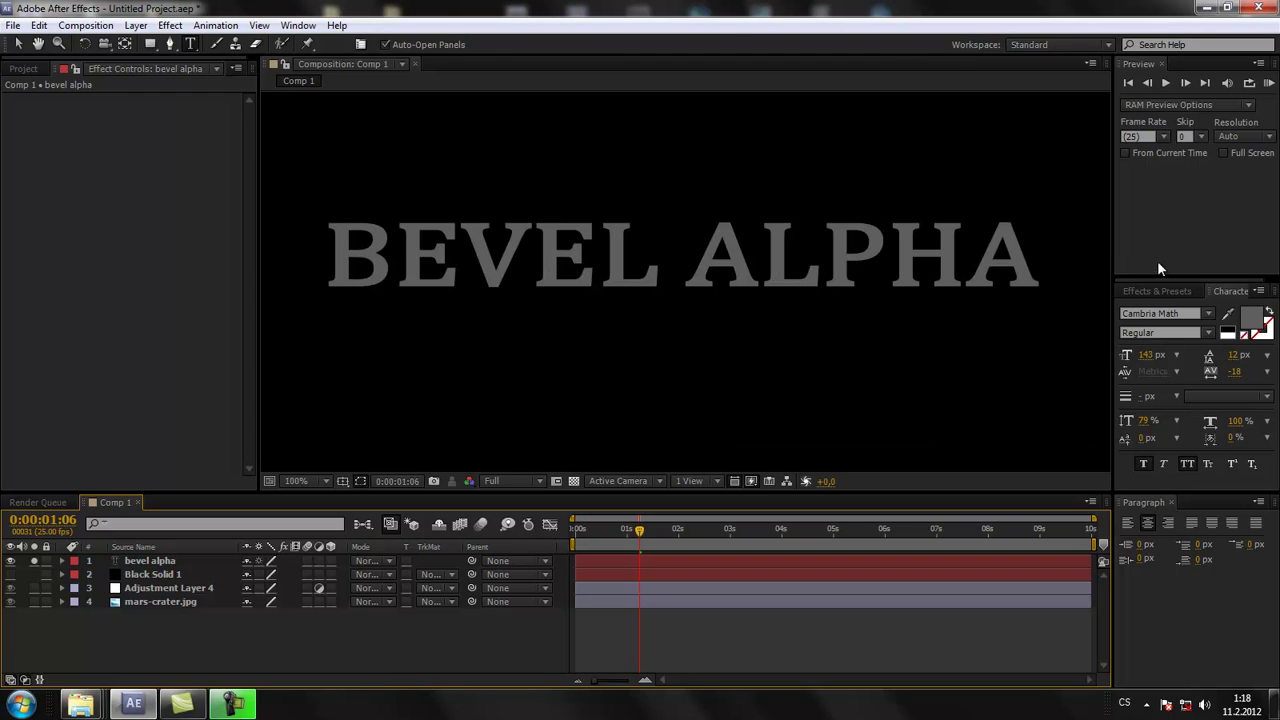
{"action": "left_click", "coordinate": [1163, 291]}
Step: Apply Bevel Alpha to the text, raise Edge Thickness to about 6.9, then delete it
{"action": "left_click_drag", "start_coordinate": [1175, 387], "coordinate": [645, 288]}
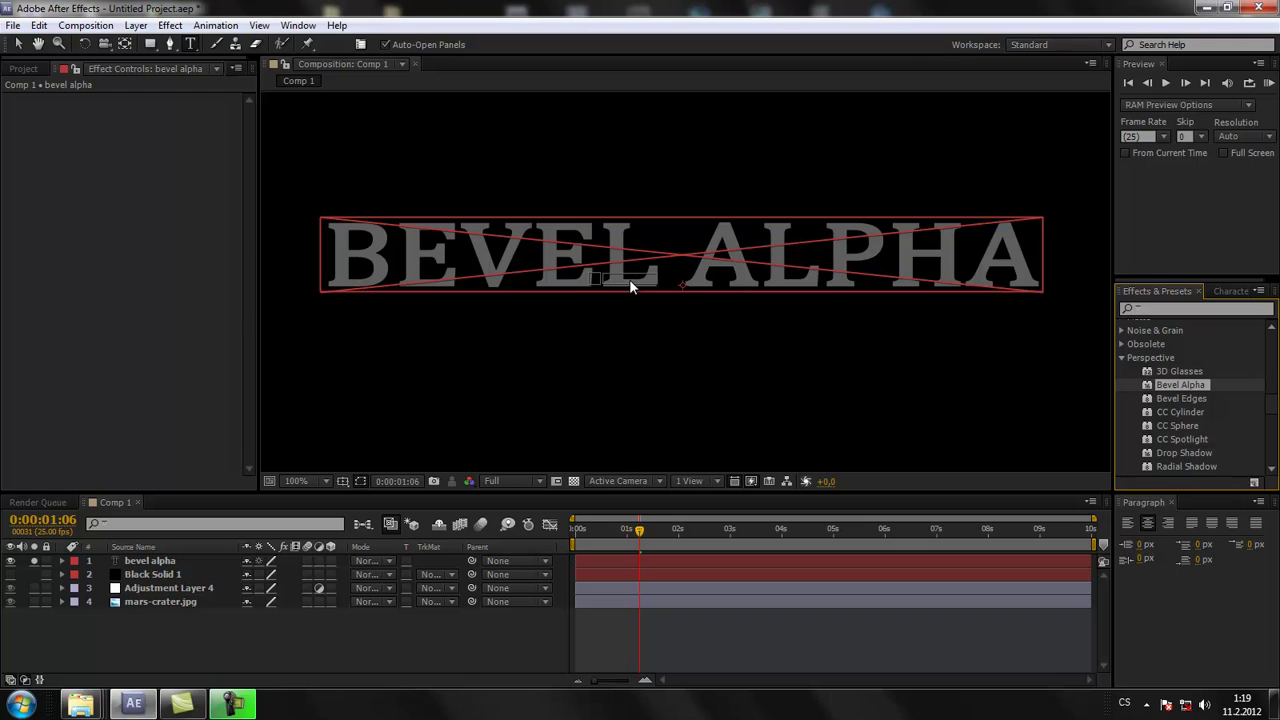
{"action": "left_click_drag", "start_coordinate": [630, 281], "coordinate": [630, 283]}
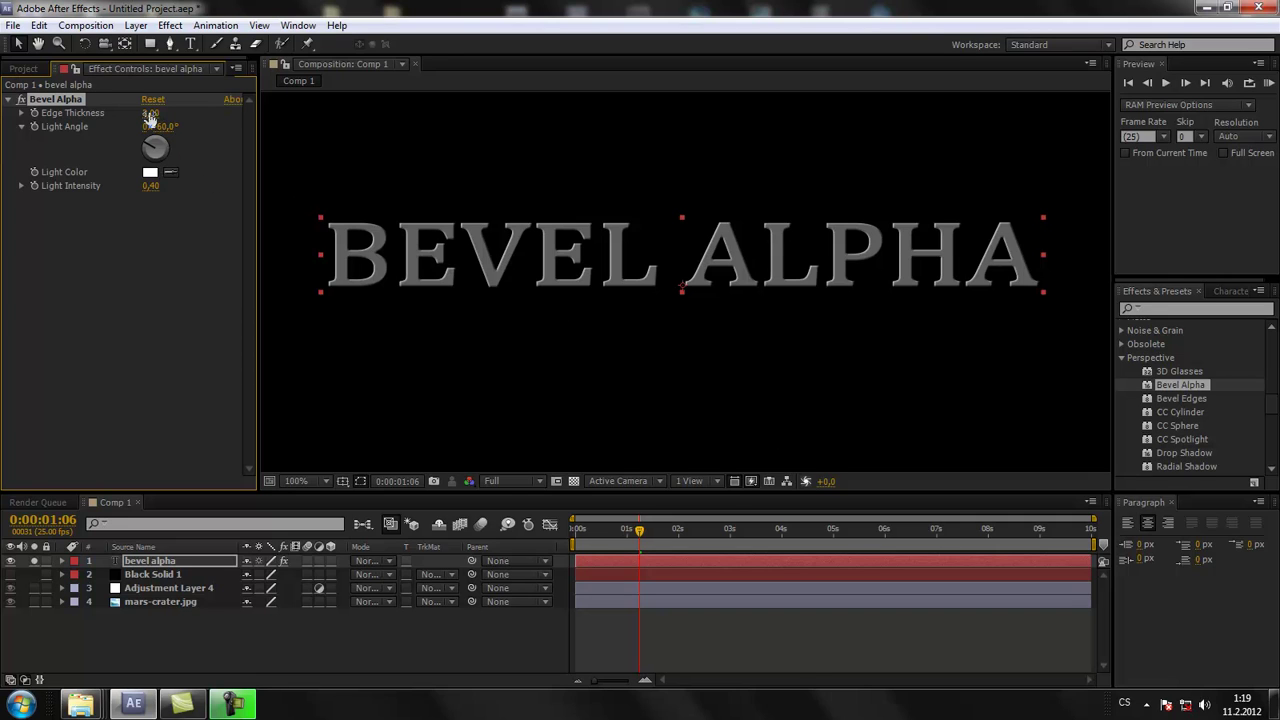
{"action": "left_click_drag", "start_coordinate": [151, 113], "coordinate": [186, 120]}
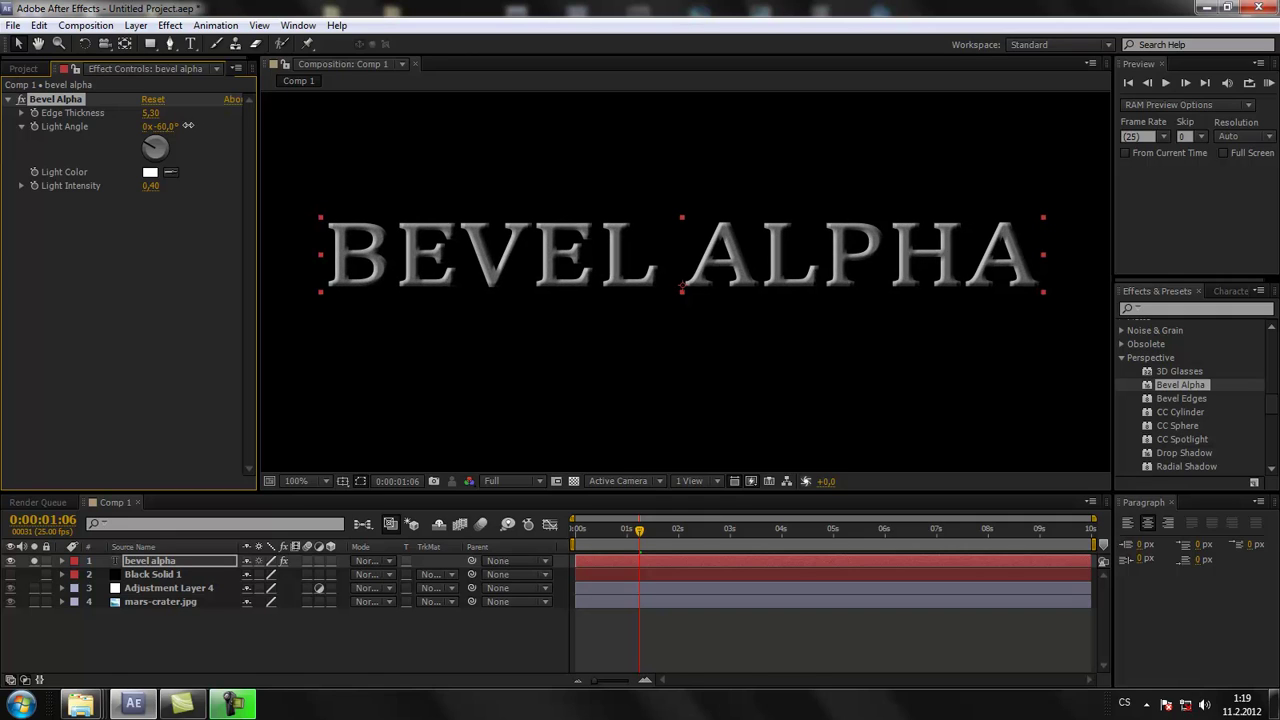
{"action": "mouse_move", "coordinate": [186, 120]}
{"action": "left_mouse_down"}
{"action": "mouse_move", "coordinate": [205, 125]}
{"action": "mouse_move", "coordinate": [190, 126]}
{"action": "left_mouse_up"}
{"action": "key", "text": "Delete"}
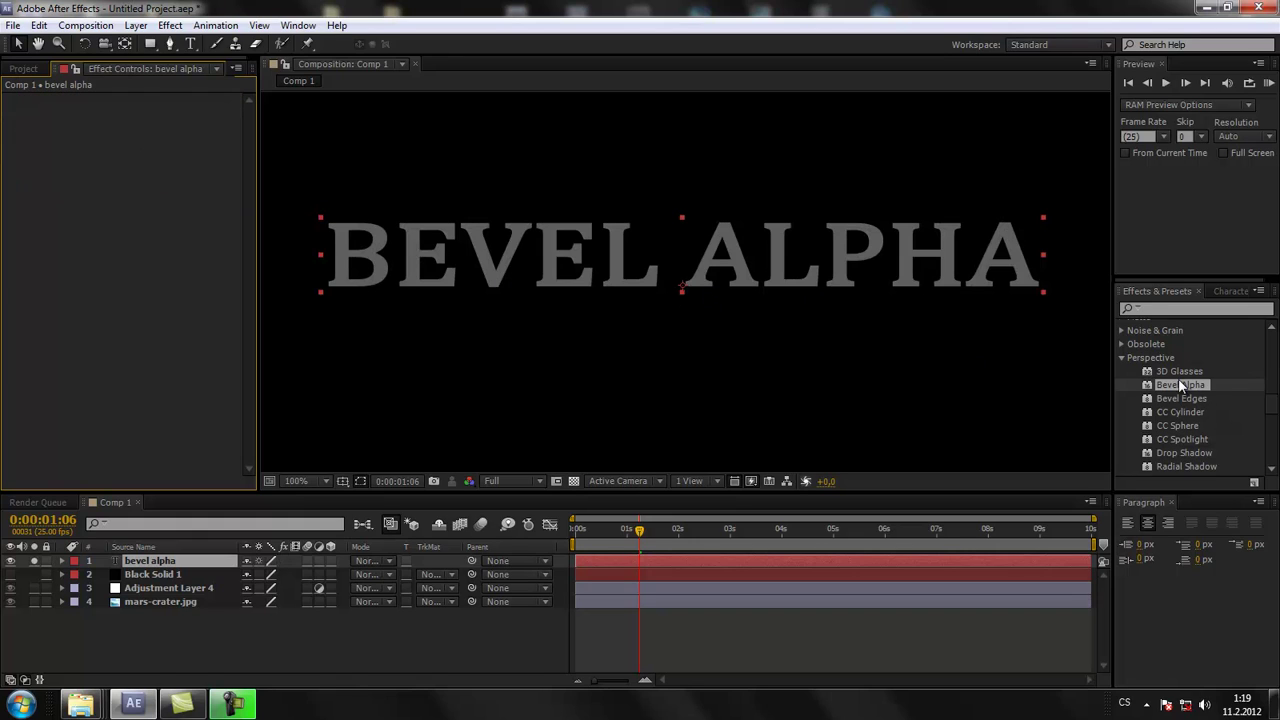
Step: Solo Black Solid 1 and apply the Bevel Edges effect to it
{"action": "left_click", "coordinate": [1186, 400]}
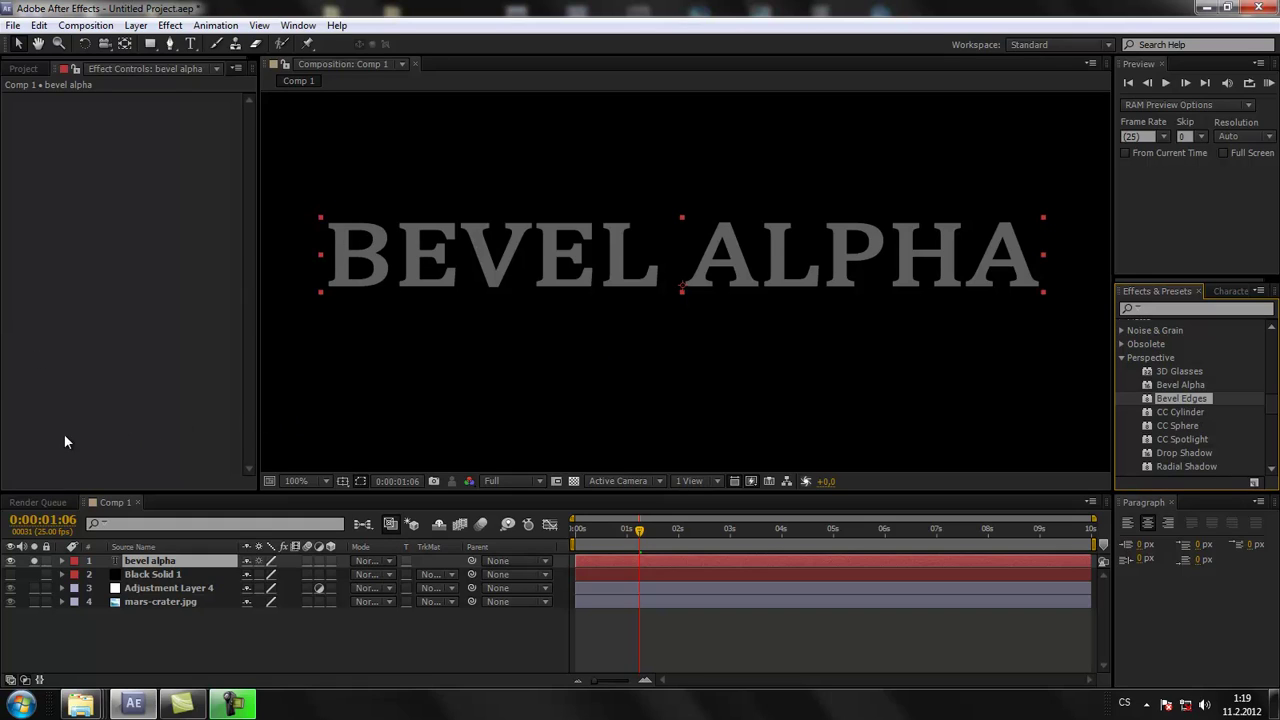
{"action": "left_click", "coordinate": [10, 574]}
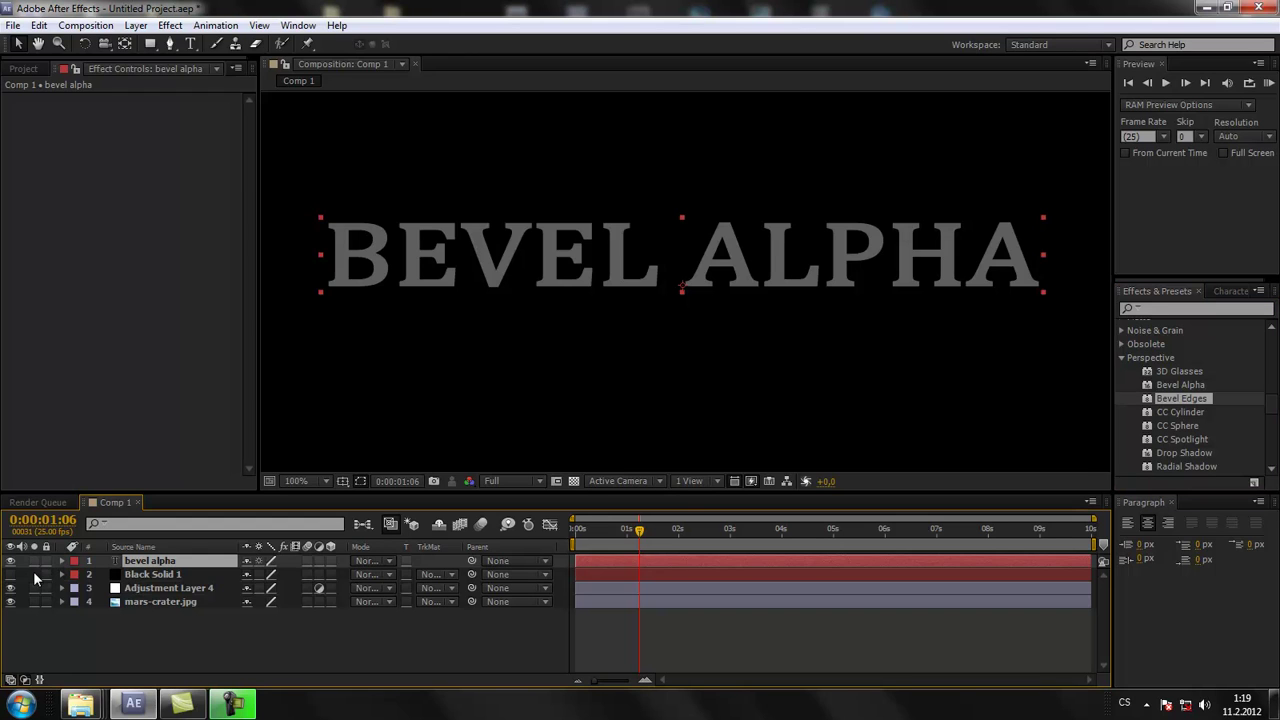
{"action": "left_click", "coordinate": [10, 574]}
{"action": "left_click", "coordinate": [34, 574]}
{"action": "scroll", "coordinate": [855, 384], "scroll_direction": "down", "scroll_amount": 2}
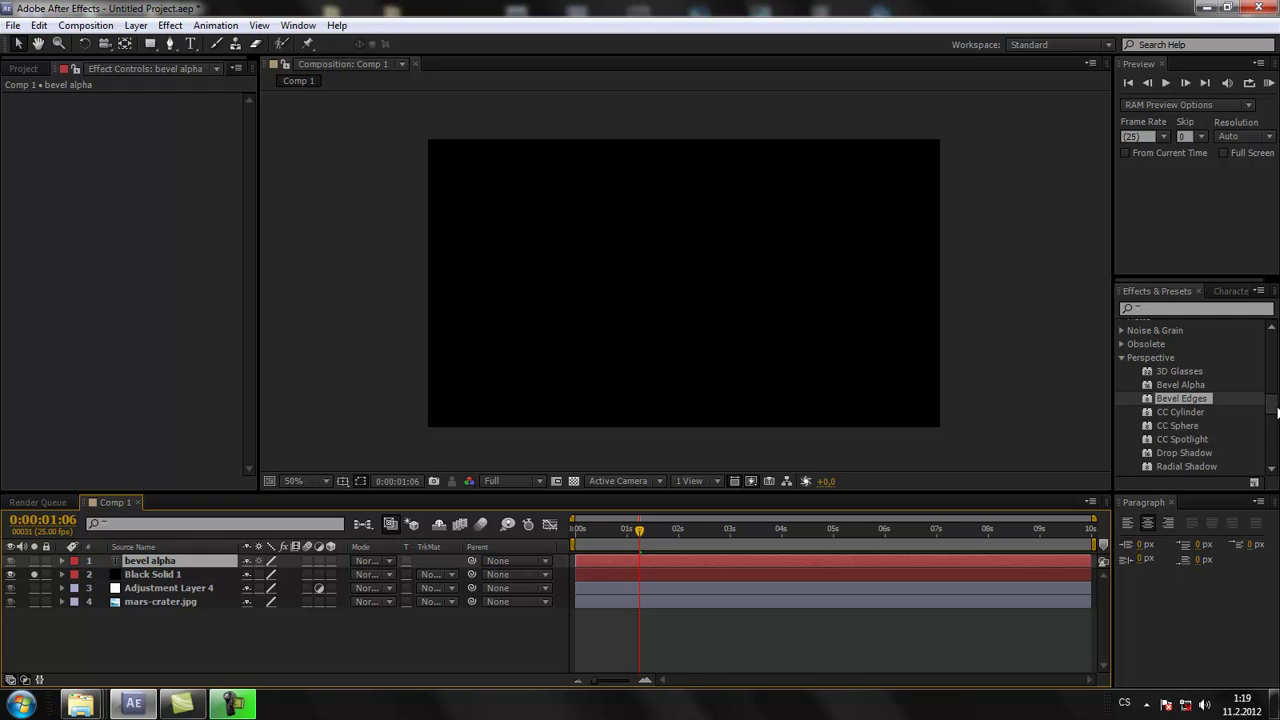
{"action": "left_click_drag", "start_coordinate": [1182, 398], "coordinate": [670, 310]}
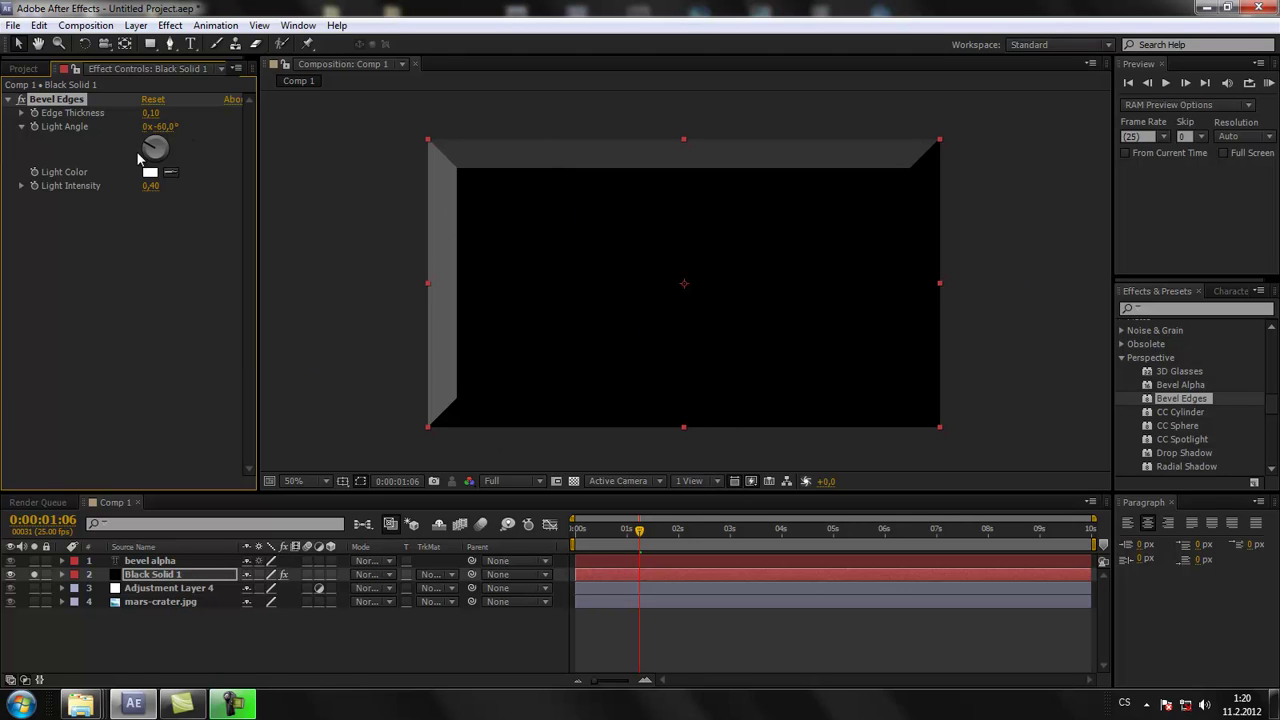
Step: Adjust Bevel Edges' light angle and edge thickness, delete it, then solo mars-crater.jpg
{"action": "mouse_move", "coordinate": [140, 158]}
{"action": "left_mouse_down"}
{"action": "mouse_move", "coordinate": [141, 172]}
{"action": "mouse_move", "coordinate": [212, 134]}
{"action": "mouse_move", "coordinate": [234, 176]}
{"action": "mouse_move", "coordinate": [149, 126]}
{"action": "mouse_move", "coordinate": [148, 165]}
{"action": "mouse_move", "coordinate": [129, 135]}
{"action": "left_mouse_up"}
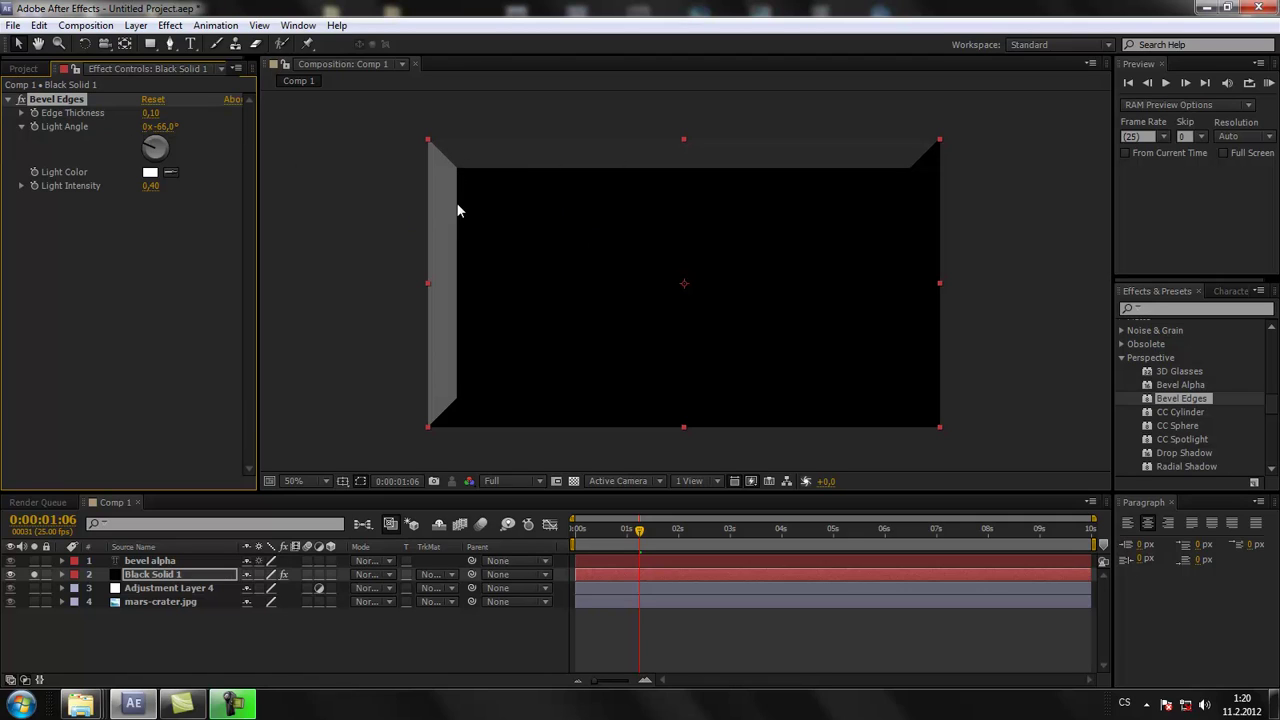
{"action": "mouse_move", "coordinate": [150, 113]}
{"action": "left_mouse_down"}
{"action": "mouse_move", "coordinate": [100, 115]}
{"action": "mouse_move", "coordinate": [505, 118]}
{"action": "mouse_move", "coordinate": [200, 131]}
{"action": "left_mouse_up"}
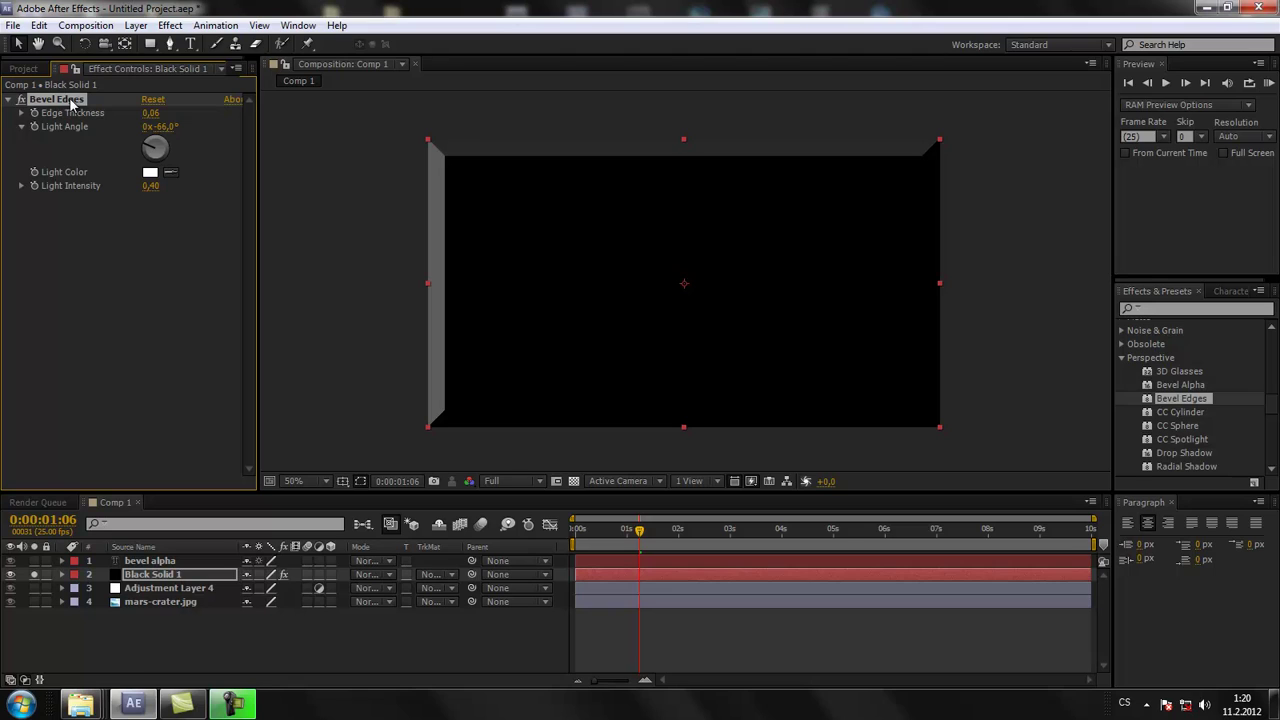
{"action": "key", "text": "Delete"}
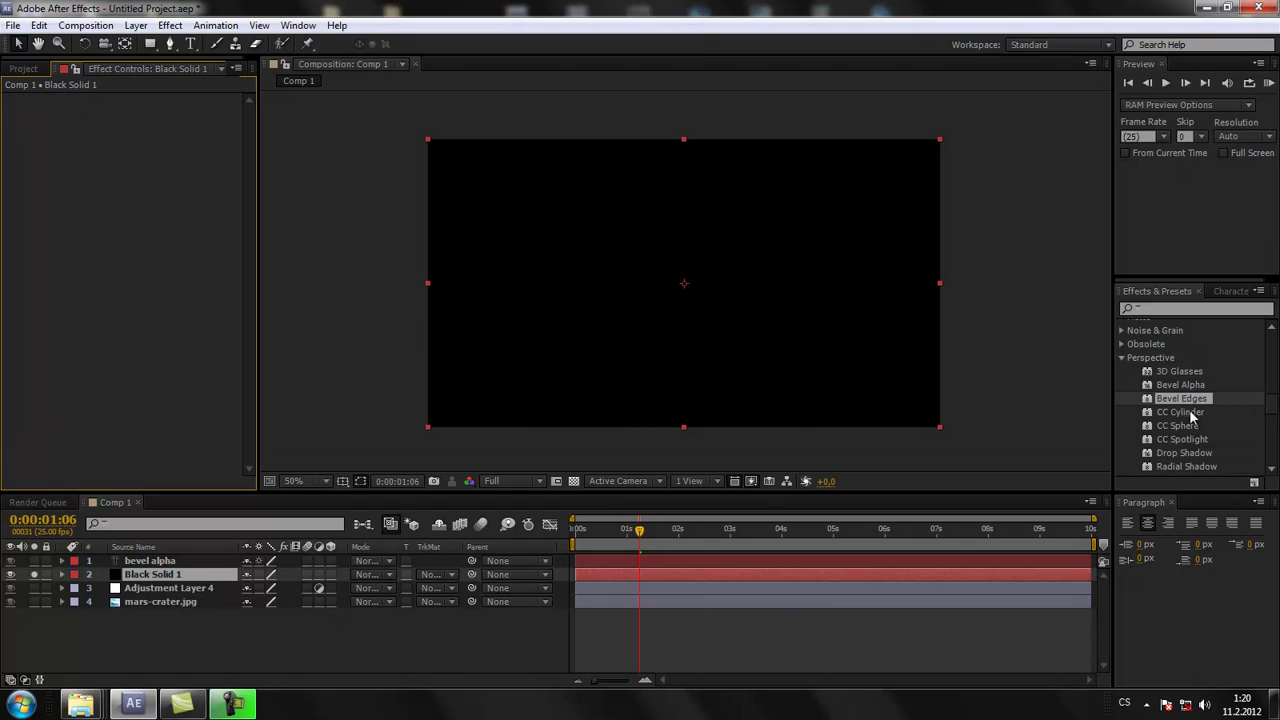
{"action": "left_click", "coordinate": [1190, 412]}
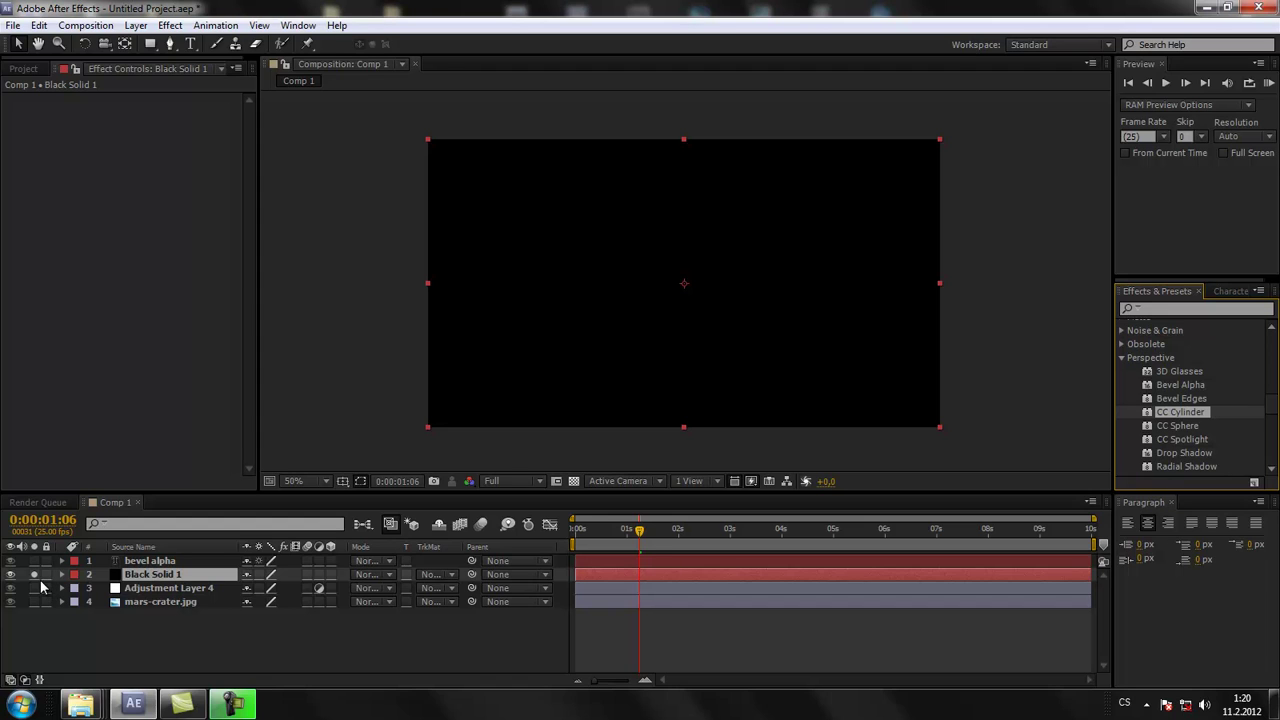
{"action": "left_click", "coordinate": [139, 590]}
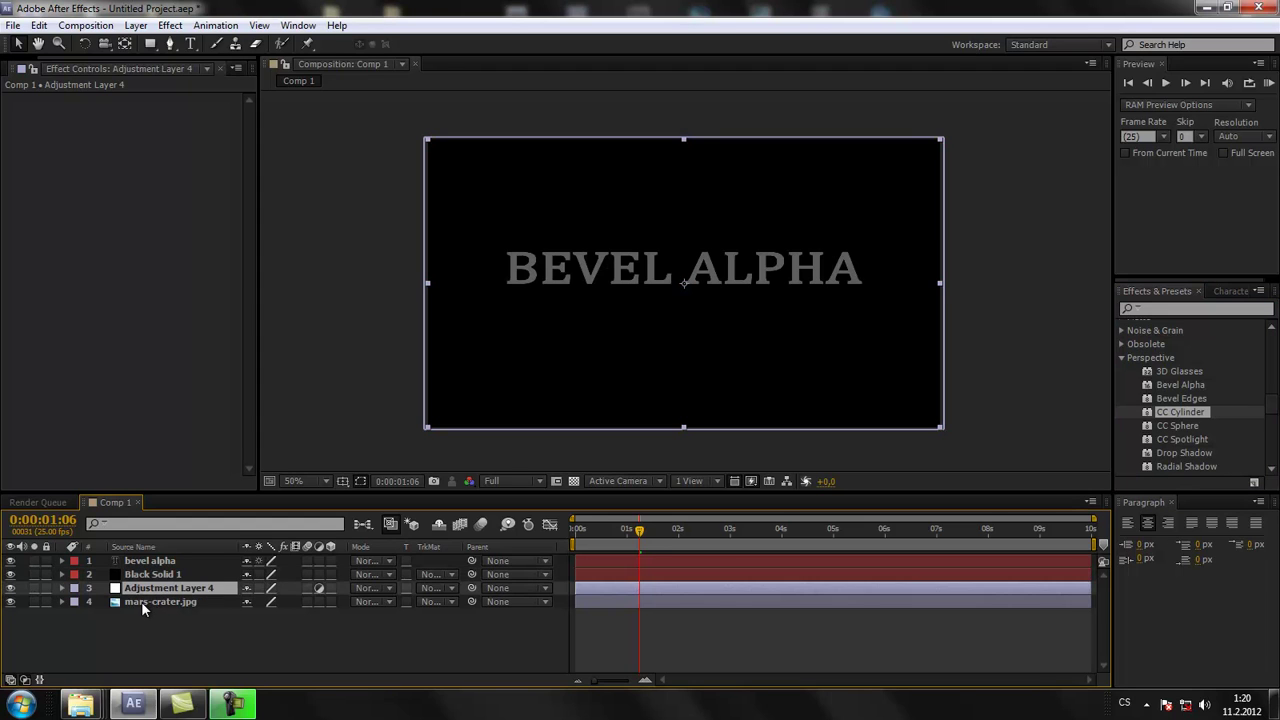
{"action": "left_click", "coordinate": [141, 601]}
{"action": "left_click", "coordinate": [33, 601]}
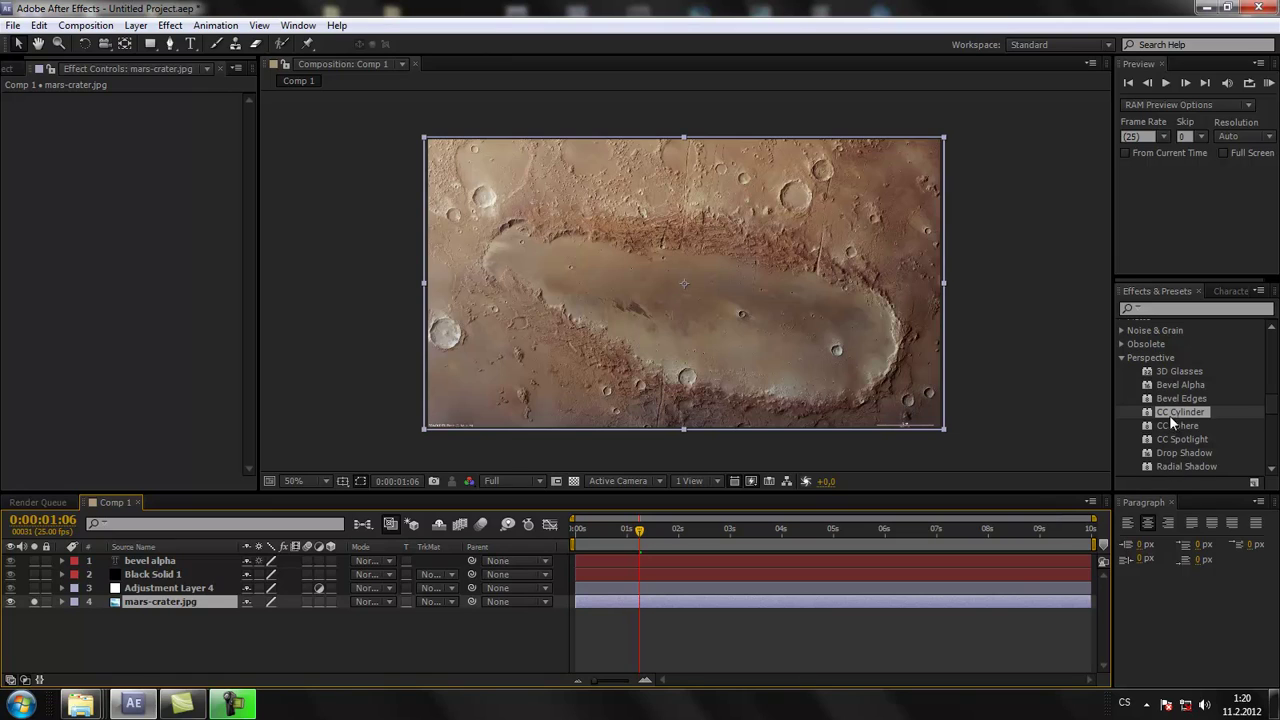
{"action": "left_click_drag", "start_coordinate": [628, 337], "coordinate": [630, 336]}
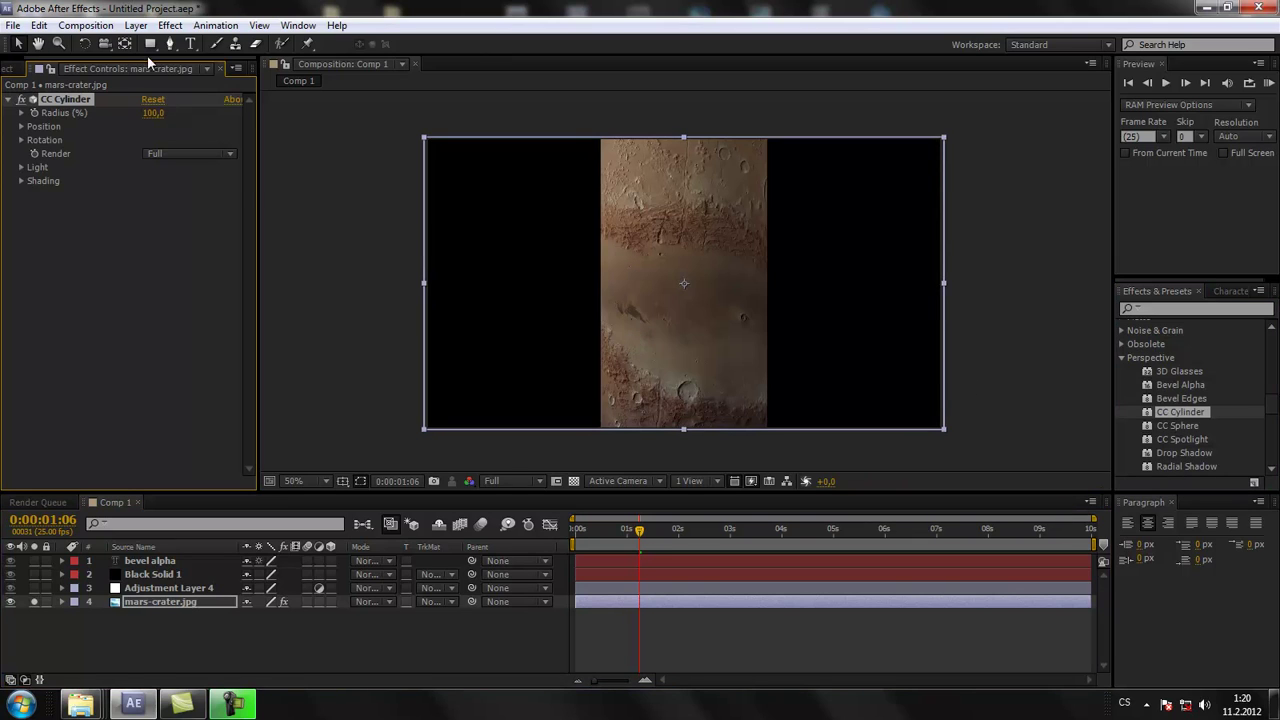
{"action": "left_click", "coordinate": [22, 140]}
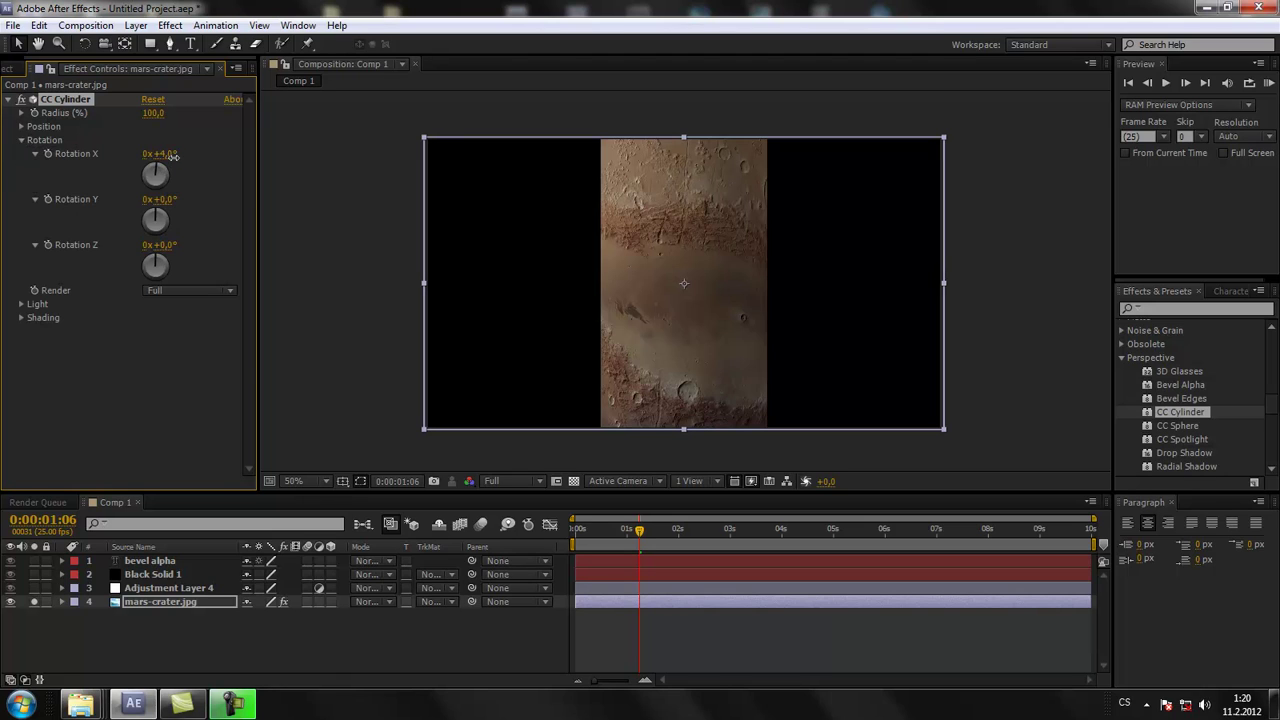
{"action": "left_click_drag", "start_coordinate": [167, 156], "coordinate": [247, 164]}
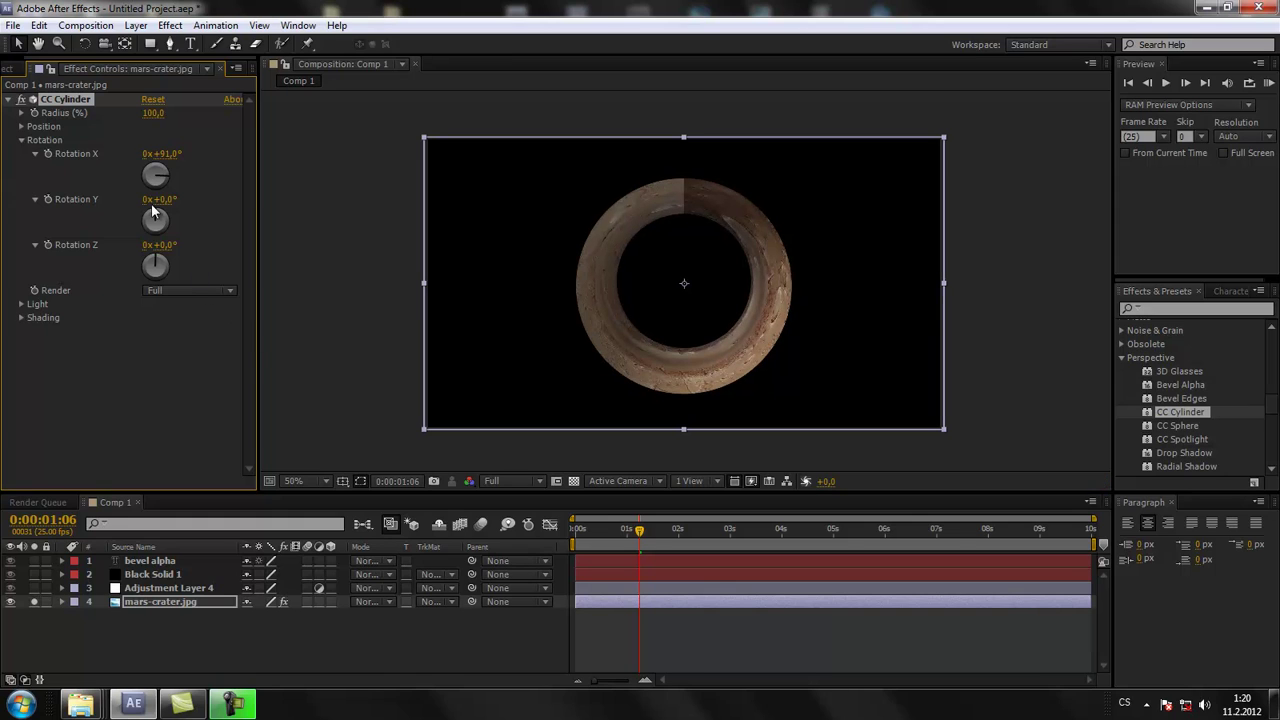
{"action": "left_click_drag", "start_coordinate": [160, 245], "coordinate": [450, 232]}
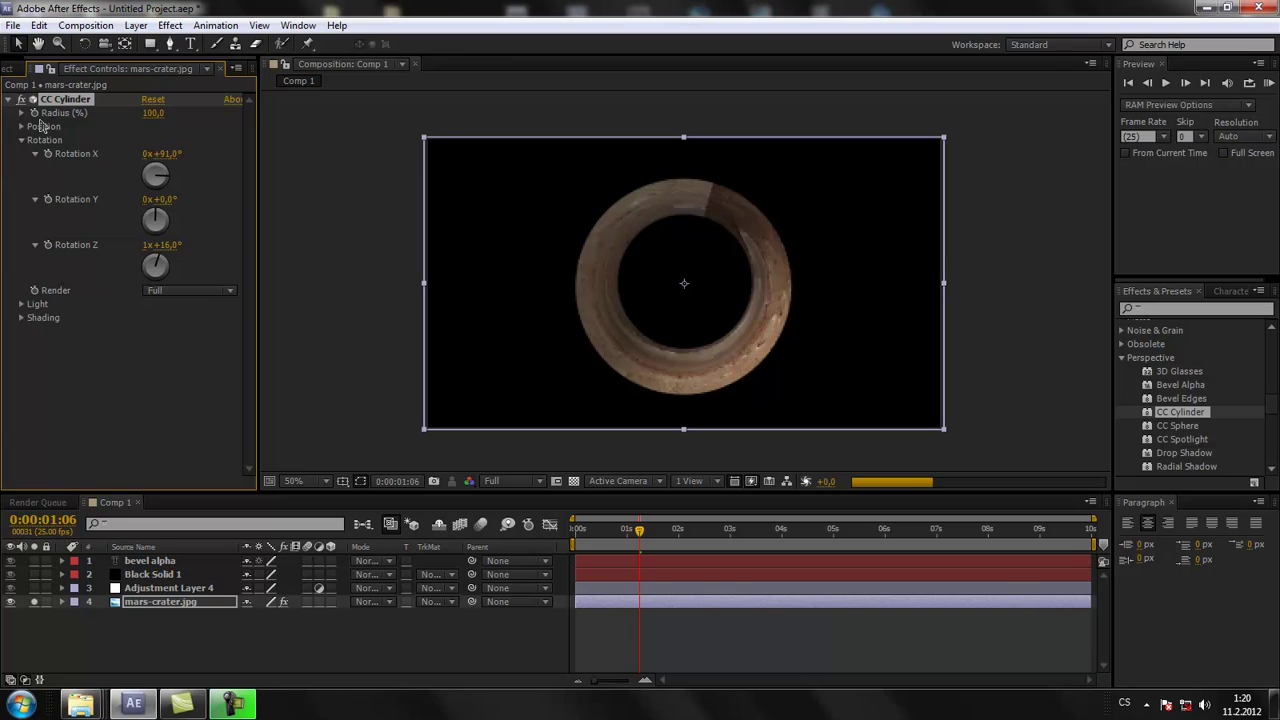
{"action": "left_click", "coordinate": [22, 305]}
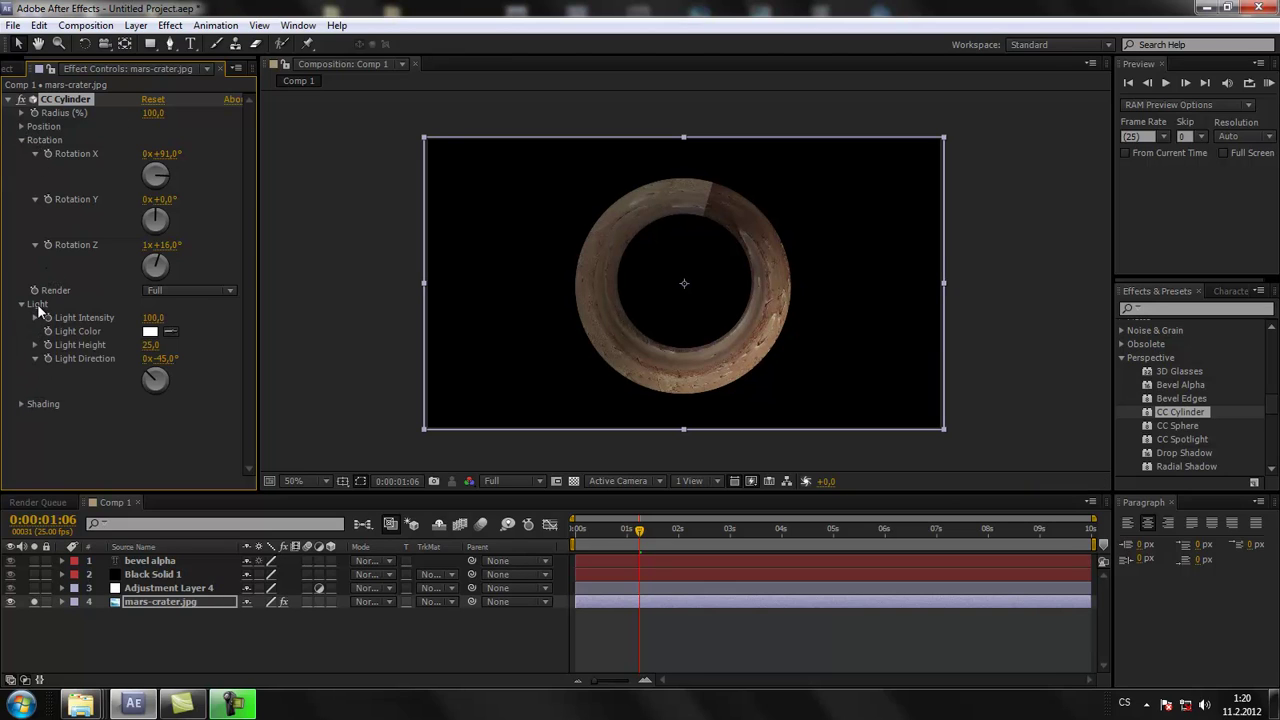
{"action": "left_click", "coordinate": [22, 405]}
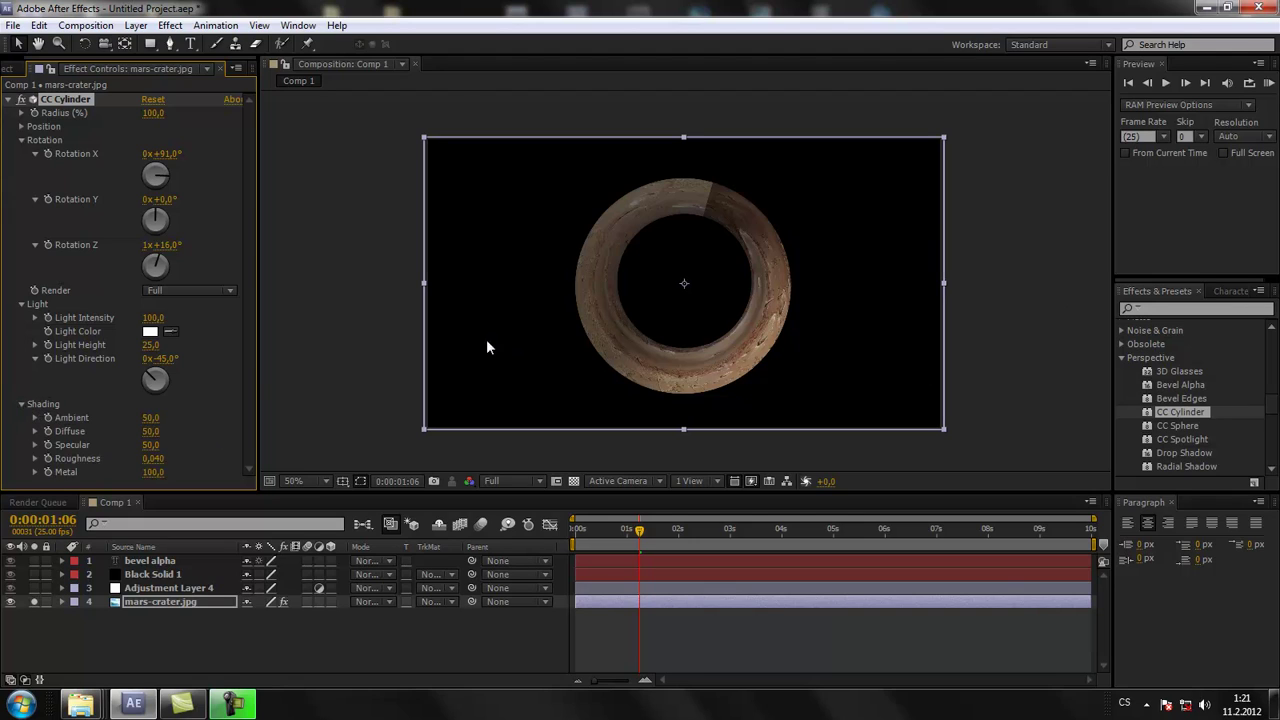
{"action": "left_click", "coordinate": [46, 104]}
{"action": "key", "text": "Delete"}
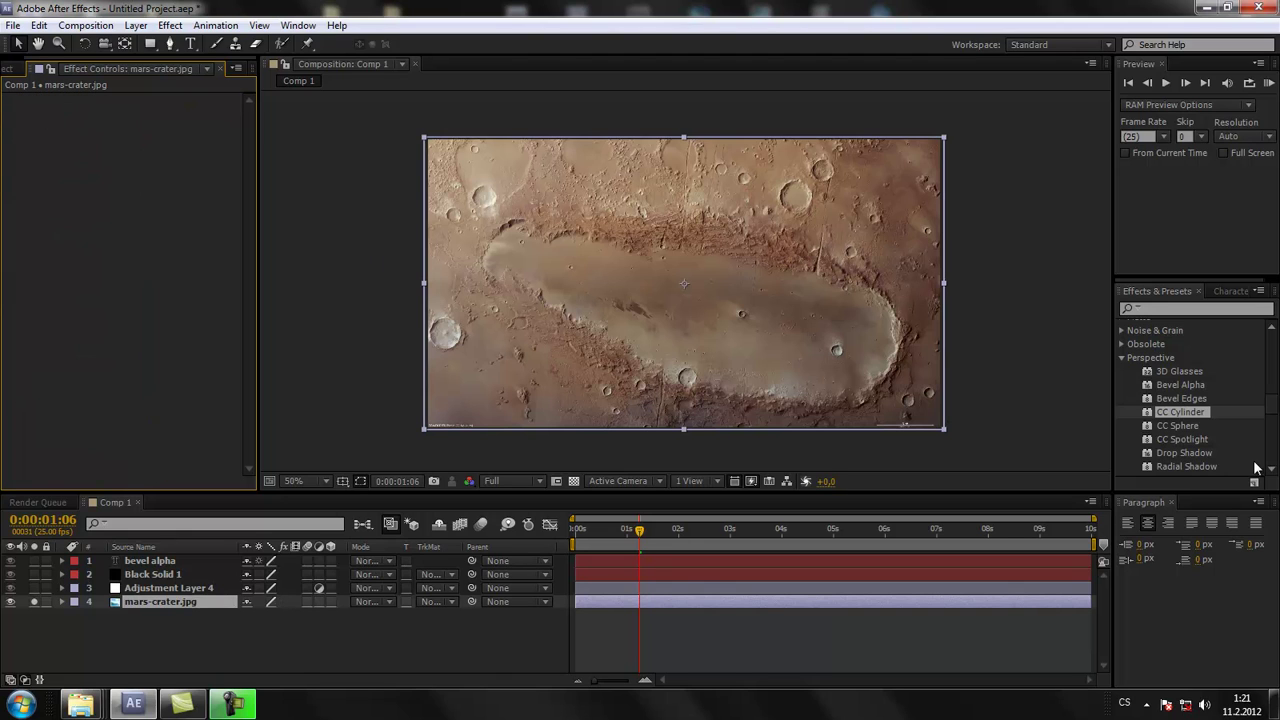
Step: Apply CC Sphere to mars-crater.jpg and set its Radius to 434
{"action": "left_click", "coordinate": [1178, 426]}
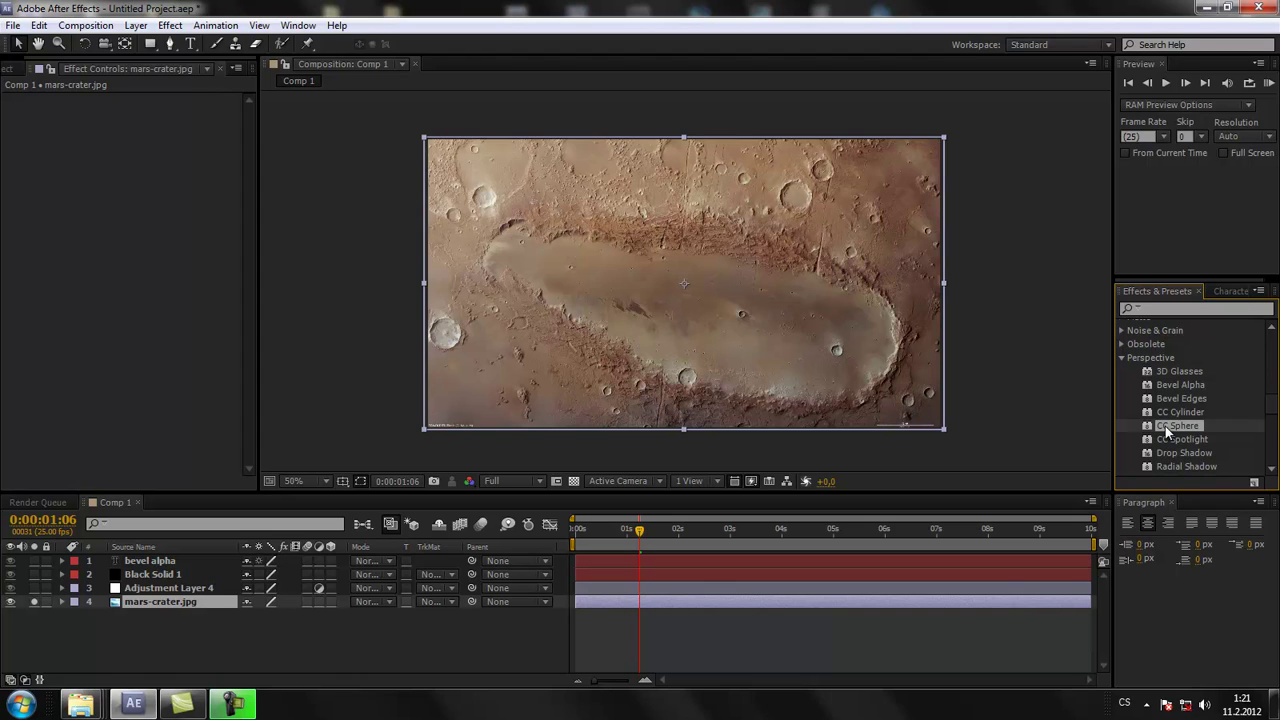
{"action": "left_click_drag", "start_coordinate": [1165, 426], "coordinate": [656, 308]}
{"action": "key", "text": "slash"}
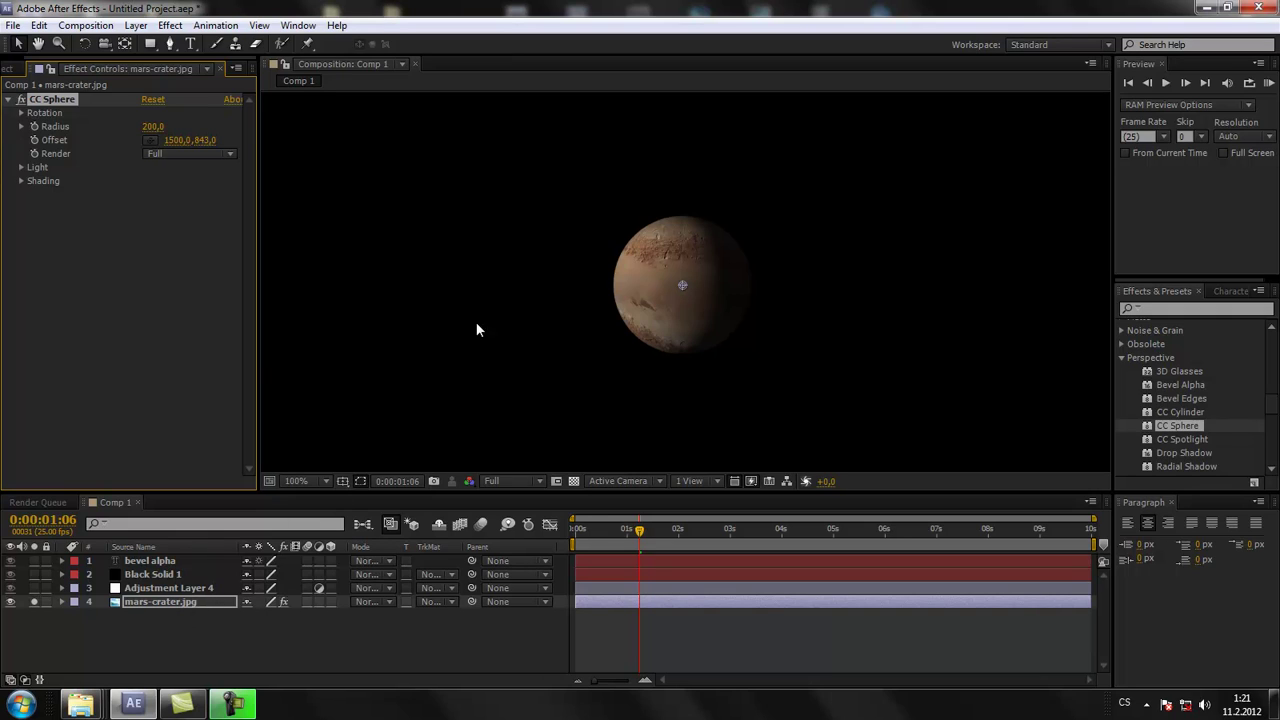
{"action": "scroll", "coordinate": [691, 356], "scroll_direction": "down", "scroll_amount": 3}
{"action": "scroll", "coordinate": [694, 365], "scroll_direction": "up", "scroll_amount": 3}
{"action": "left_click_drag", "start_coordinate": [153, 126], "coordinate": [503, 226]}
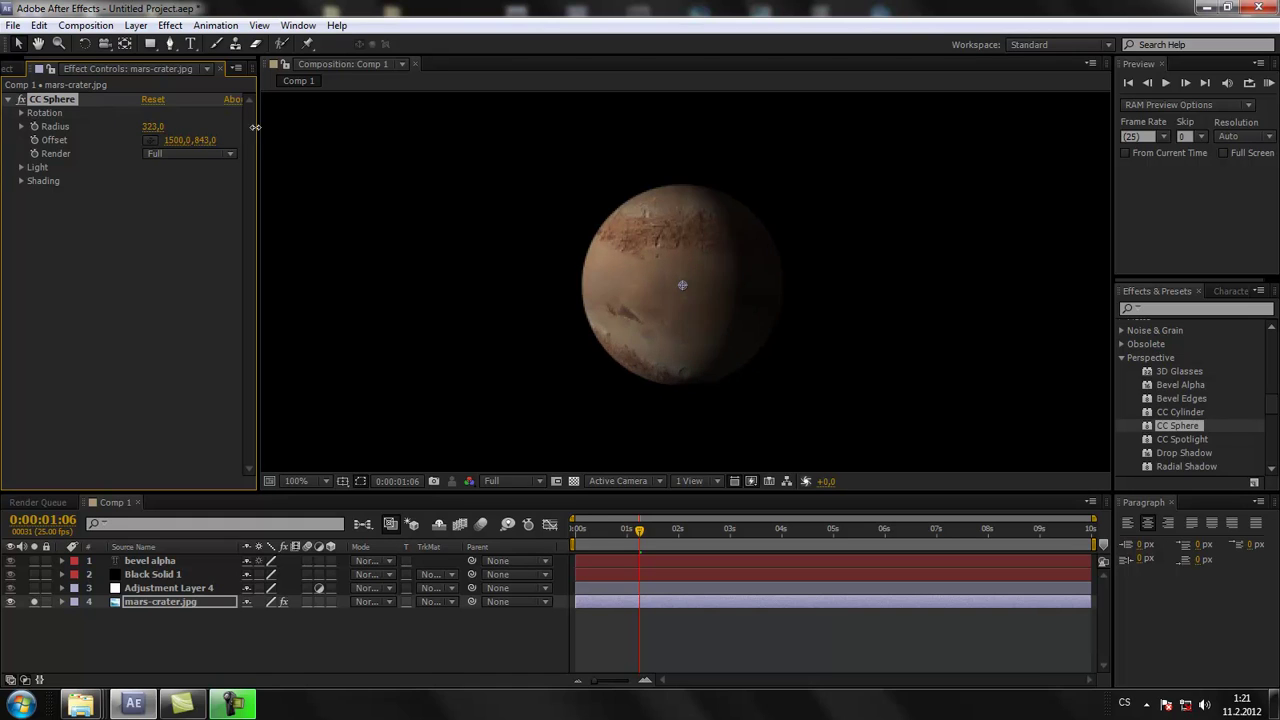
Step: Set the sphere's Rotation Y to 36° and view the composition at 100%
{"action": "scroll", "coordinate": [504, 228], "scroll_direction": "down", "scroll_amount": 2}
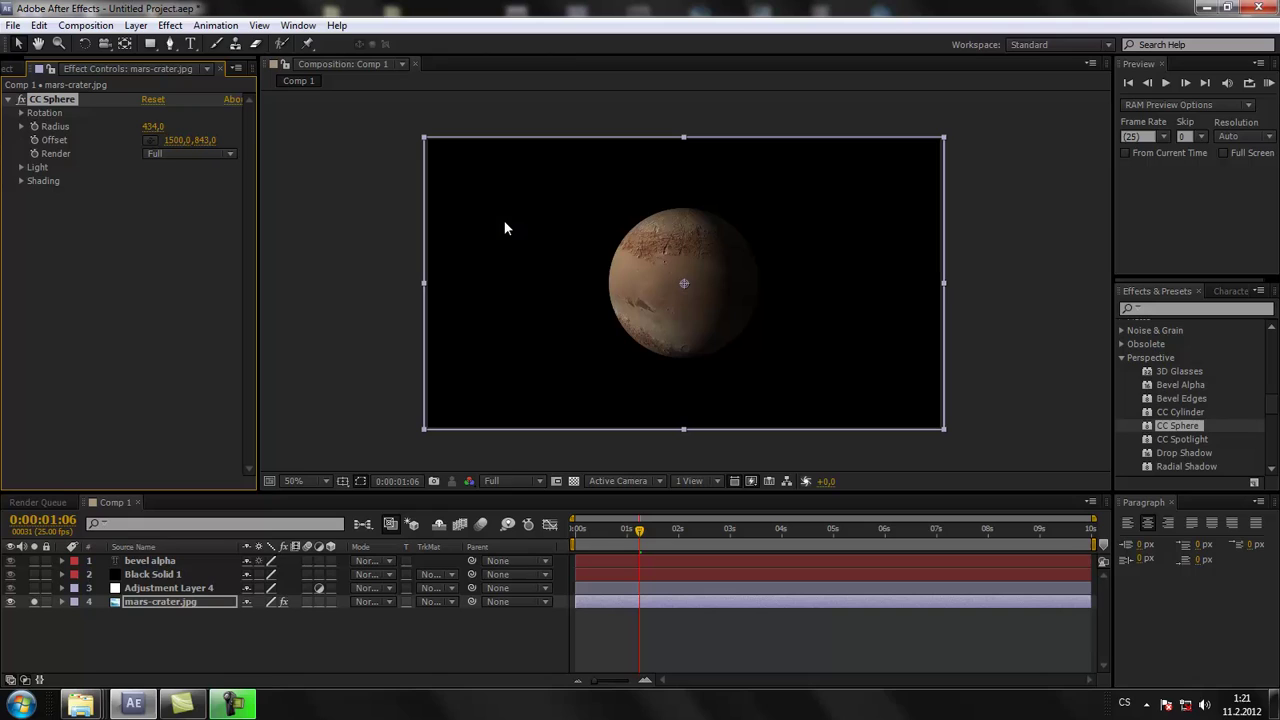
{"action": "left_click", "coordinate": [21, 113]}
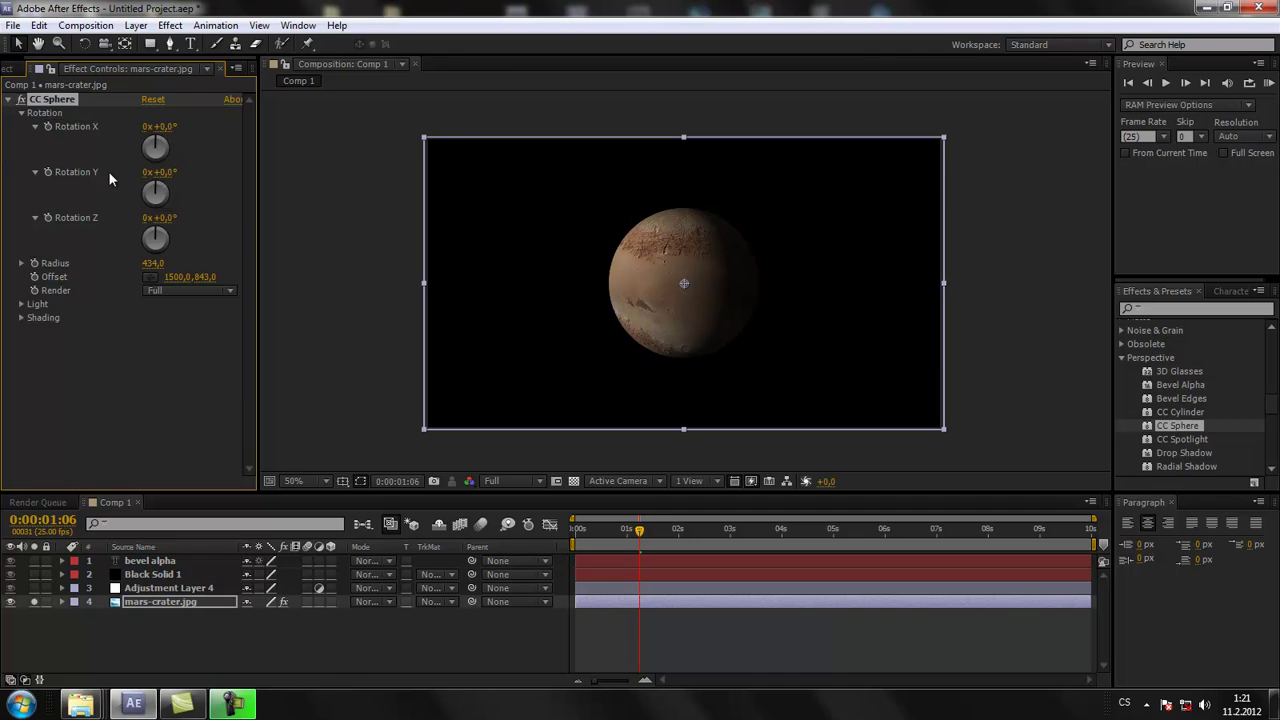
{"action": "mouse_move", "coordinate": [162, 172]}
{"action": "left_mouse_down"}
{"action": "mouse_move", "coordinate": [260, 164]}
{"action": "mouse_move", "coordinate": [170, 172]}
{"action": "mouse_move", "coordinate": [198, 171]}
{"action": "left_mouse_up"}
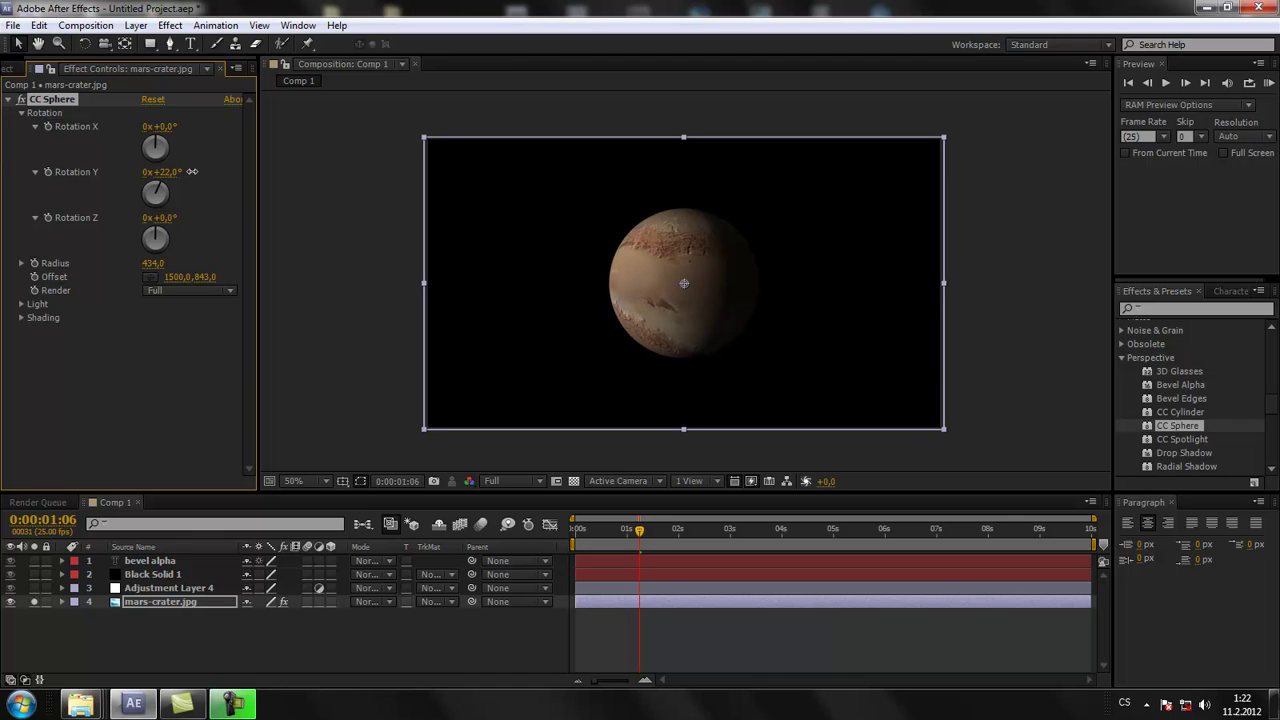
{"action": "key", "text": "period"}
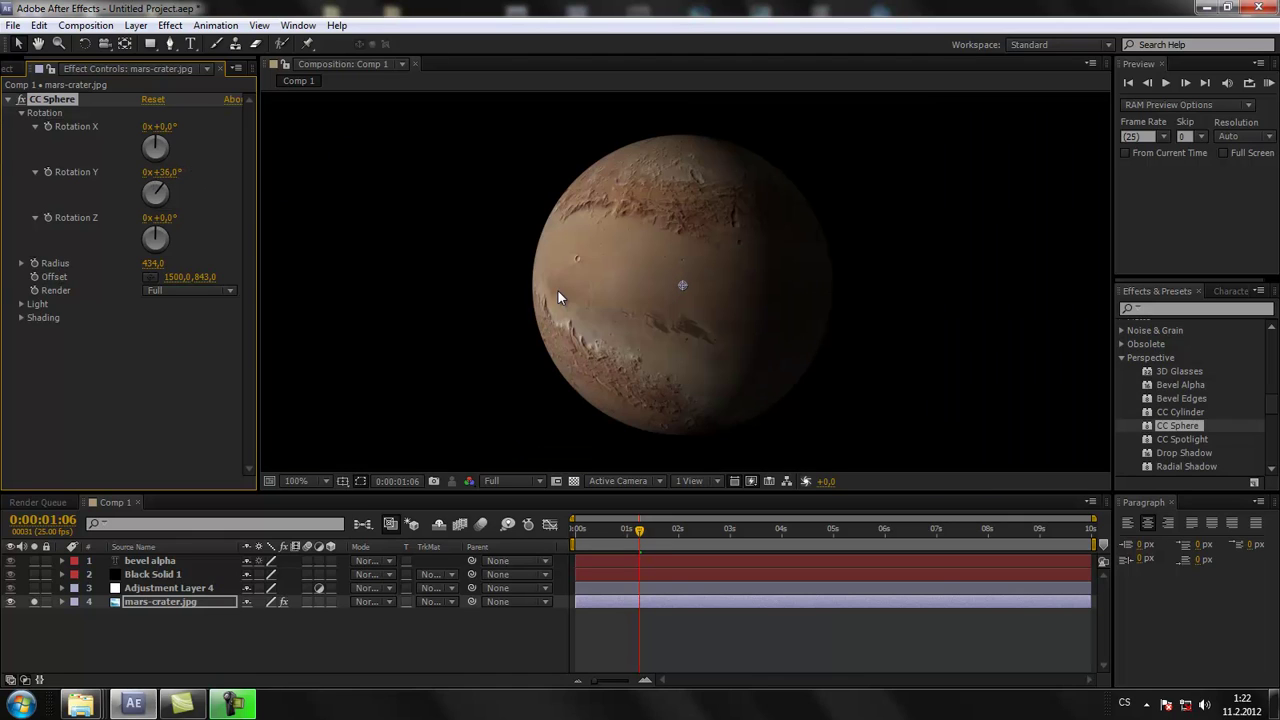
Step: Remove the sphere's ambient light and lower its Light Intensity
{"action": "left_click", "coordinate": [24, 306]}
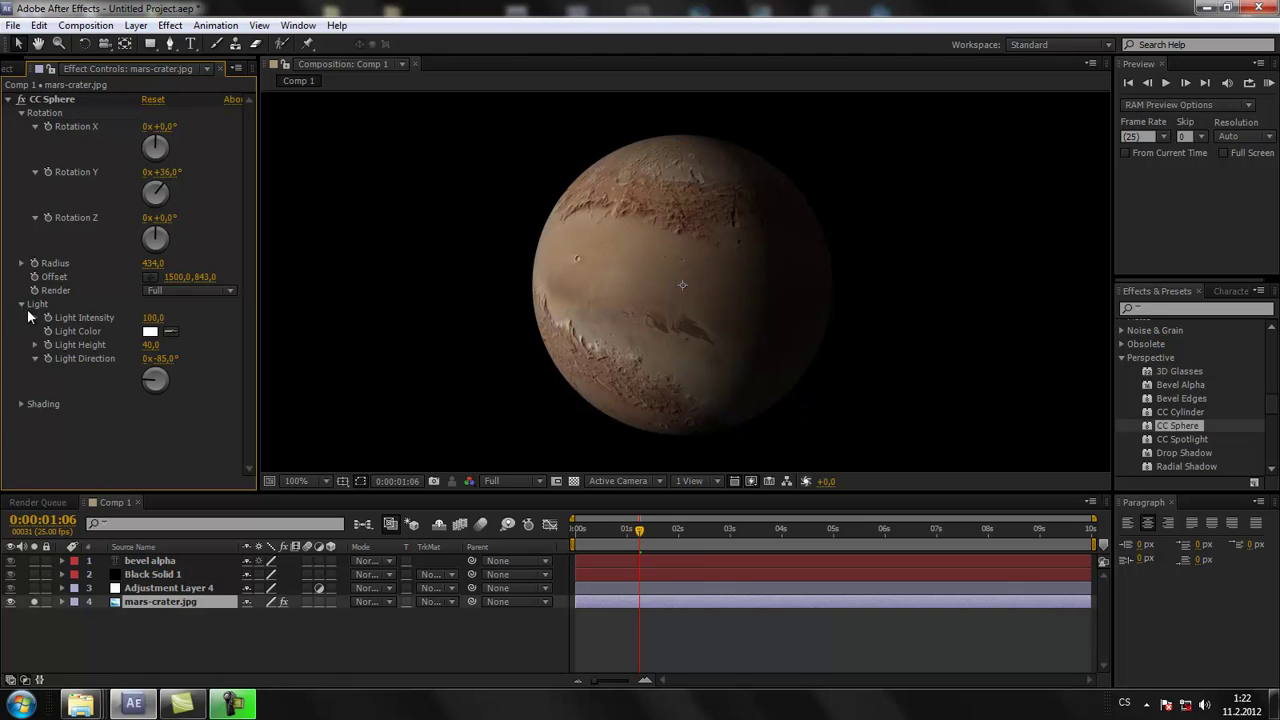
{"action": "left_click", "coordinate": [22, 403]}
{"action": "scroll", "coordinate": [29, 400], "scroll_direction": "down", "scroll_amount": 1}
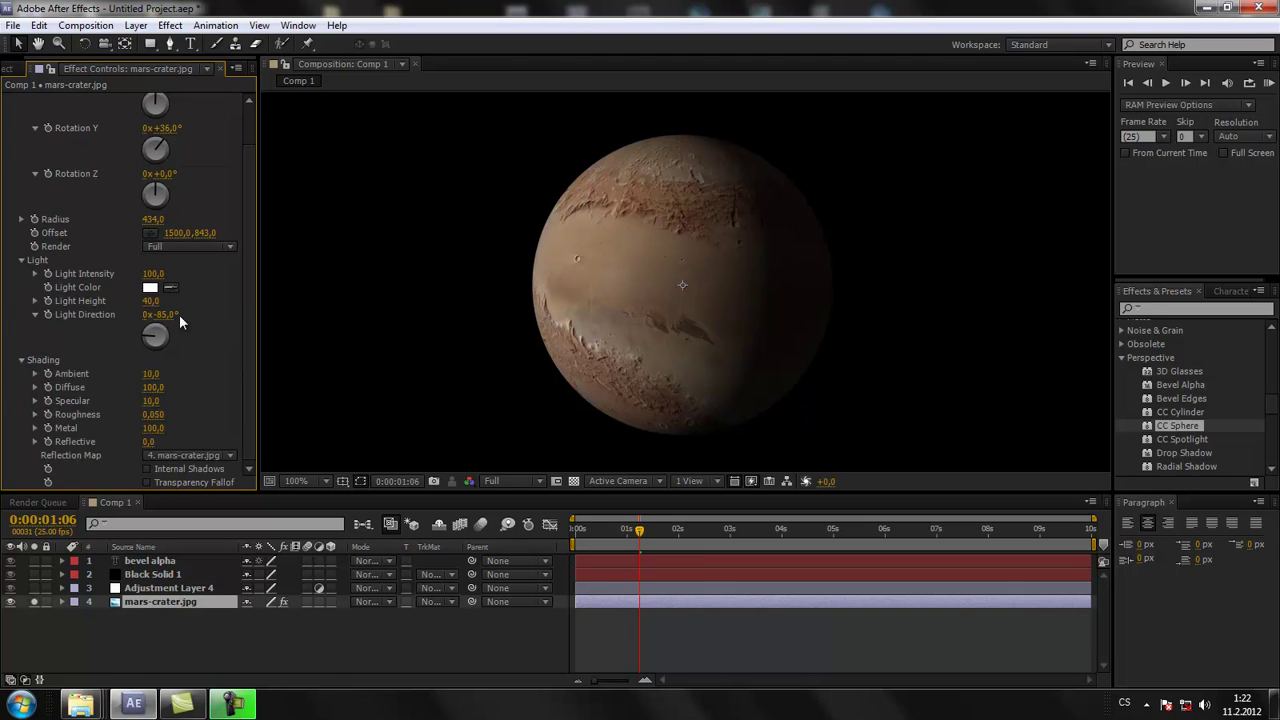
{"action": "left_click_drag", "start_coordinate": [150, 373], "coordinate": [108, 373]}
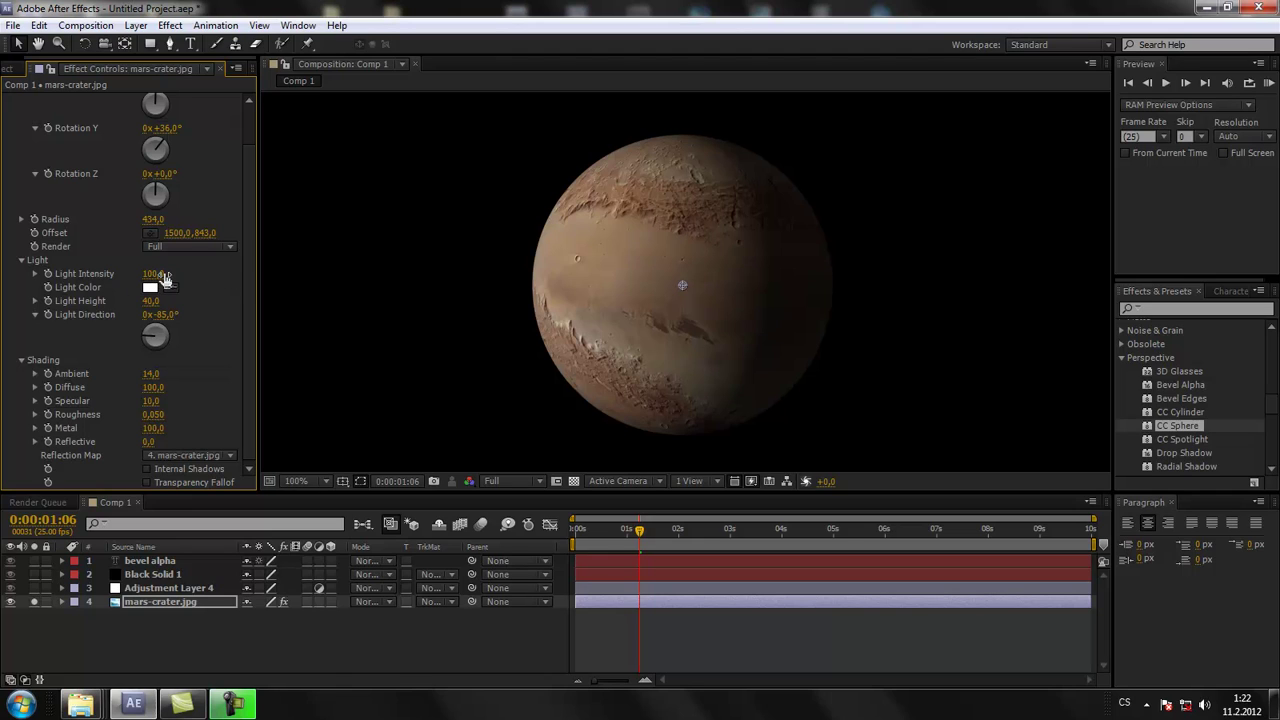
{"action": "mouse_move", "coordinate": [167, 277]}
{"action": "left_mouse_down"}
{"action": "mouse_move", "coordinate": [134, 272]}
{"action": "mouse_move", "coordinate": [152, 274]}
{"action": "left_mouse_up"}
Step: Delete the CC Sphere effect from the crater image
{"action": "scroll", "coordinate": [80, 124], "scroll_direction": "up", "scroll_amount": 2}
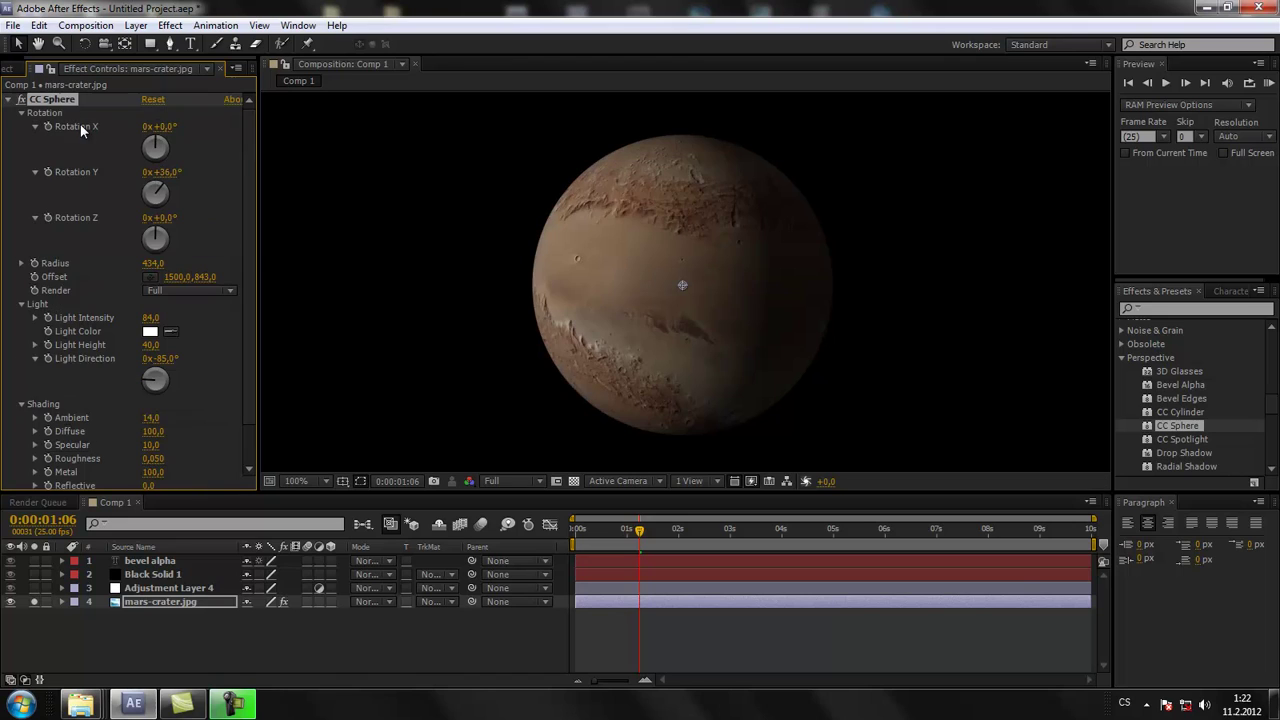
{"action": "left_click", "coordinate": [187, 182]}
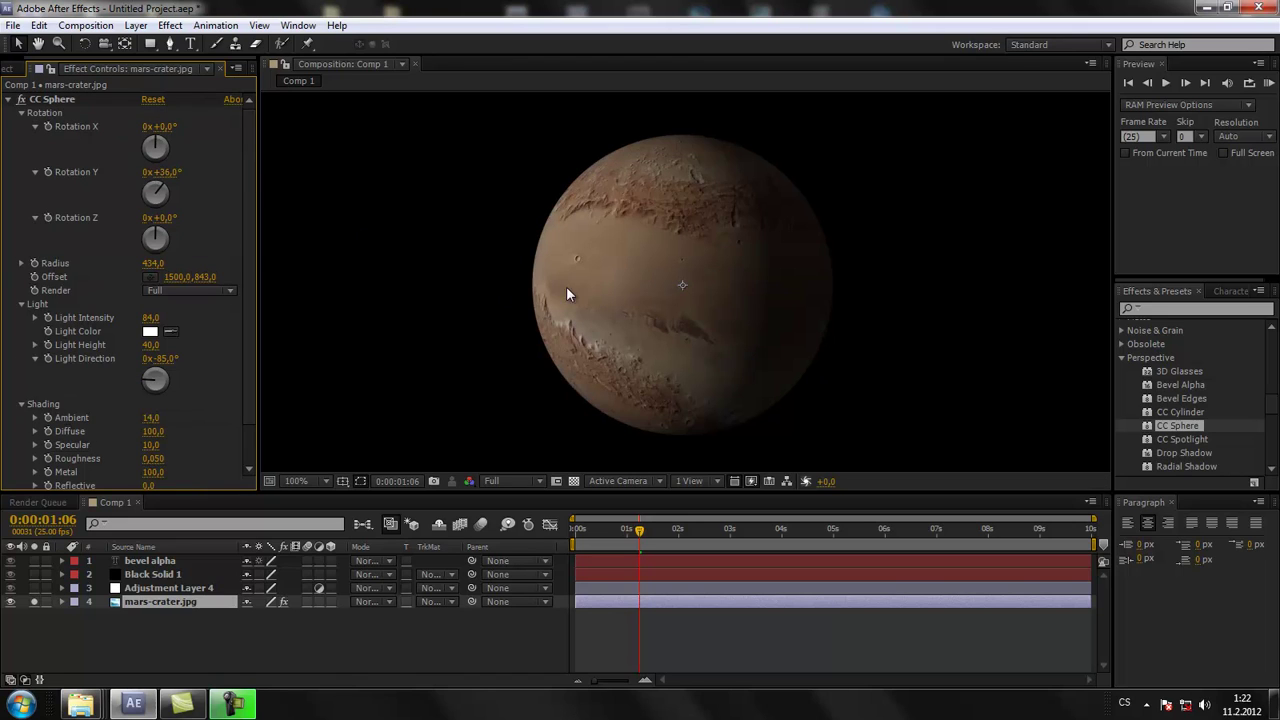
{"action": "left_click", "coordinate": [57, 100]}
{"action": "key", "text": "Delete"}
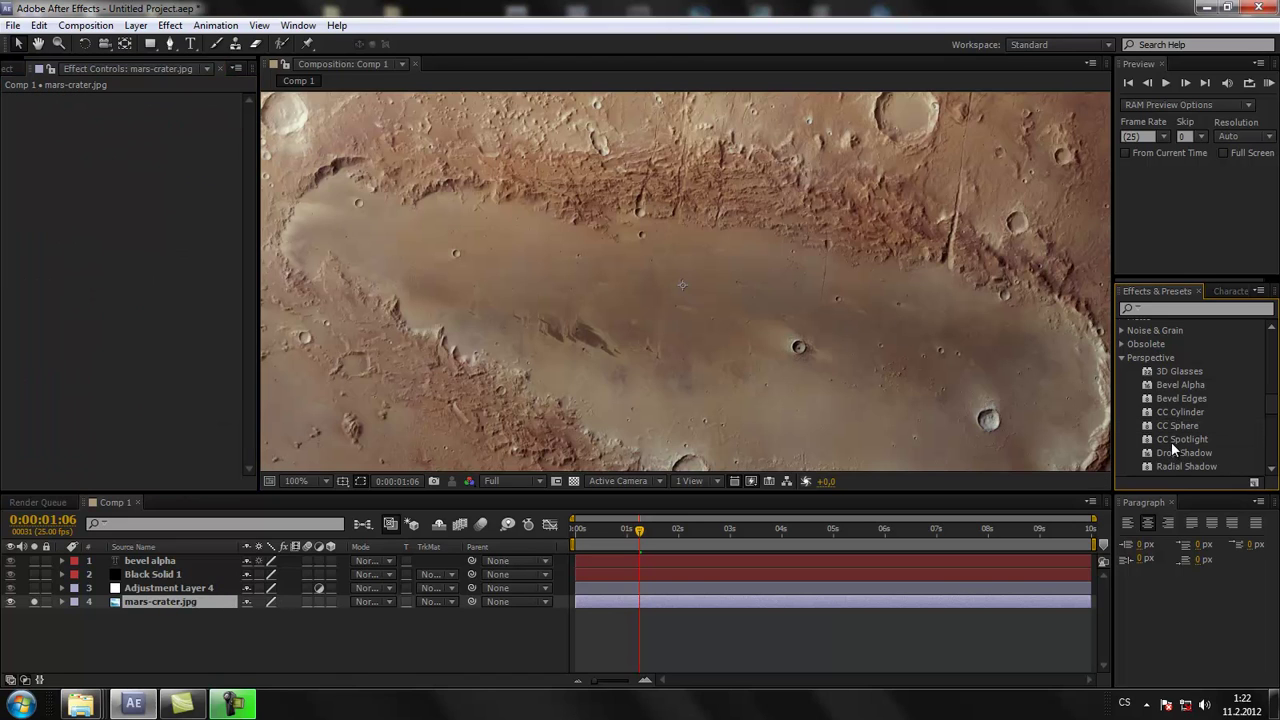
Step: Apply CC Spotlight to the crater, placing its source above centre and aiming lower left
{"action": "left_click", "coordinate": [1178, 439]}
{"action": "scroll", "coordinate": [1181, 441], "scroll_direction": "down", "scroll_amount": 1}
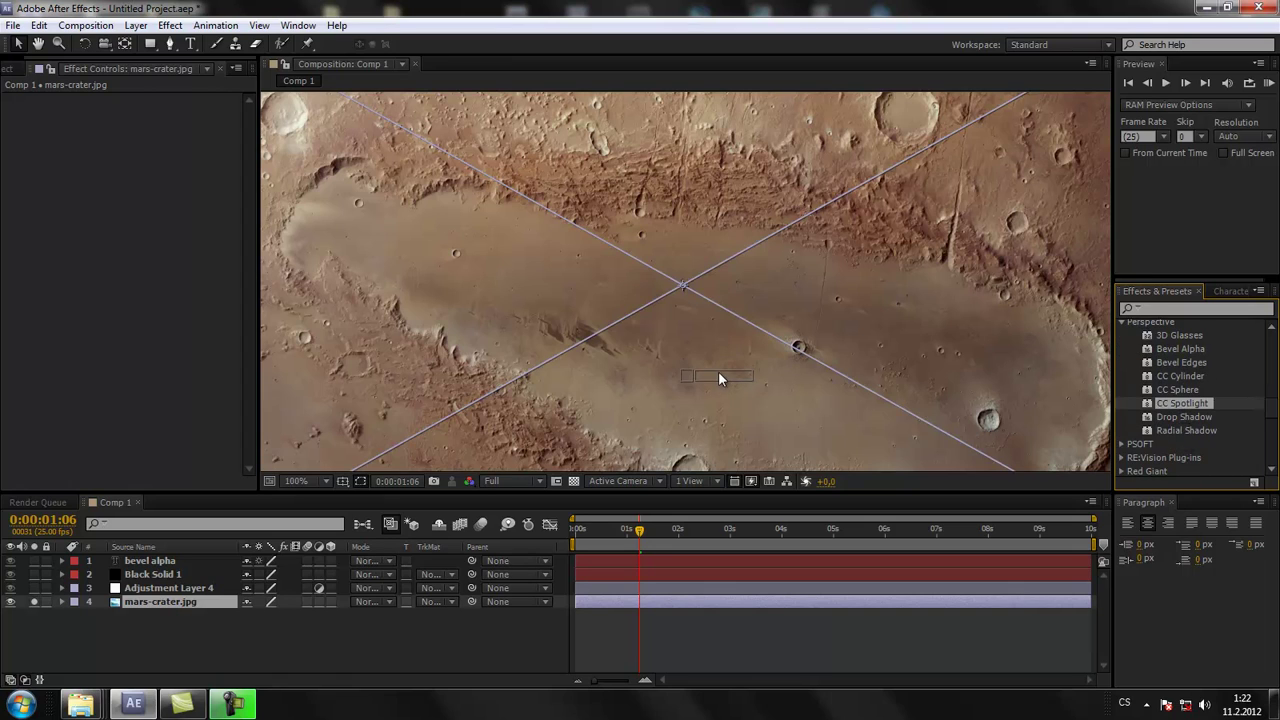
{"action": "left_click_drag", "start_coordinate": [1181, 404], "coordinate": [718, 371]}
{"action": "key", "text": "comma"}
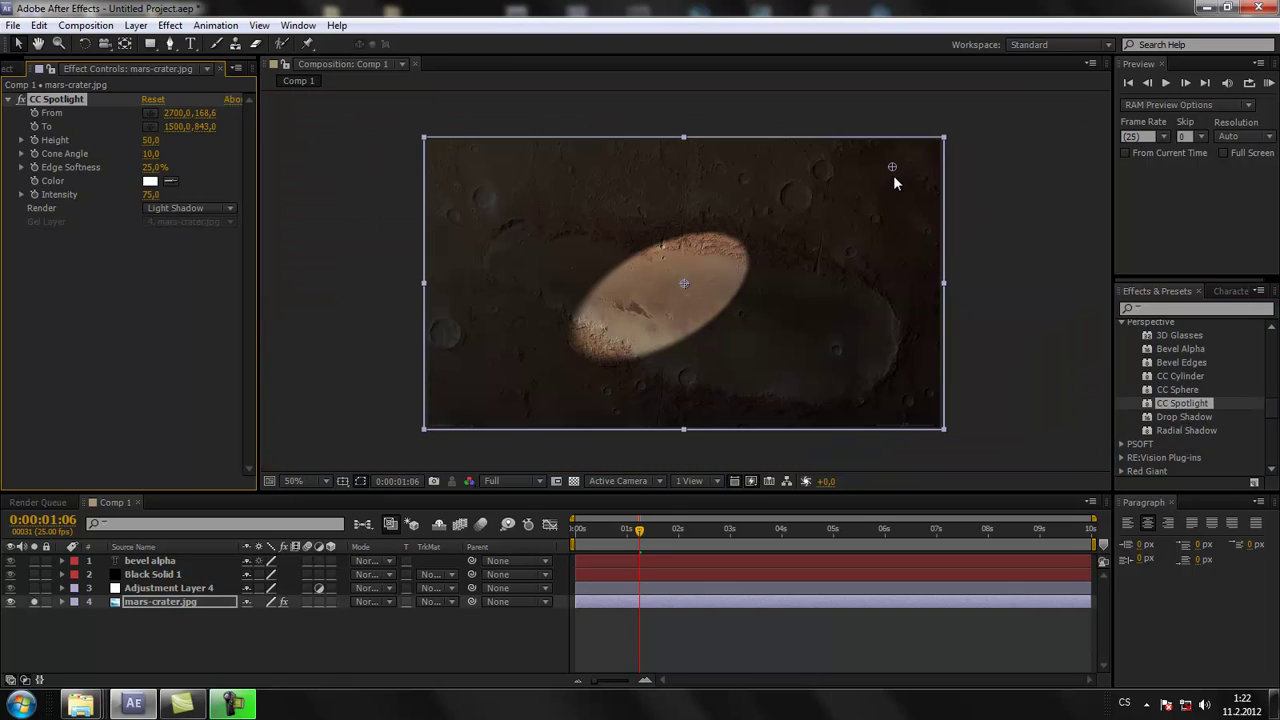
{"action": "left_click_drag", "start_coordinate": [590, 186], "coordinate": [684, 183]}
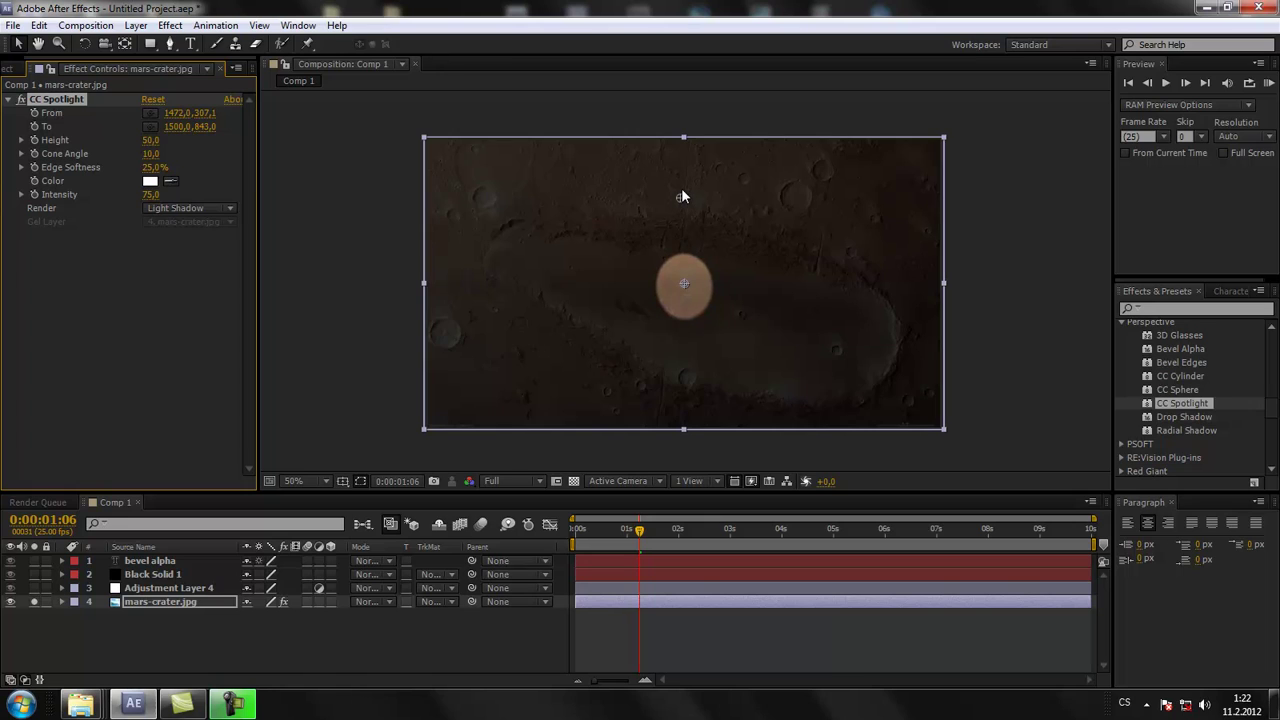
{"action": "key", "text": "period"}
{"action": "key", "text": "comma"}
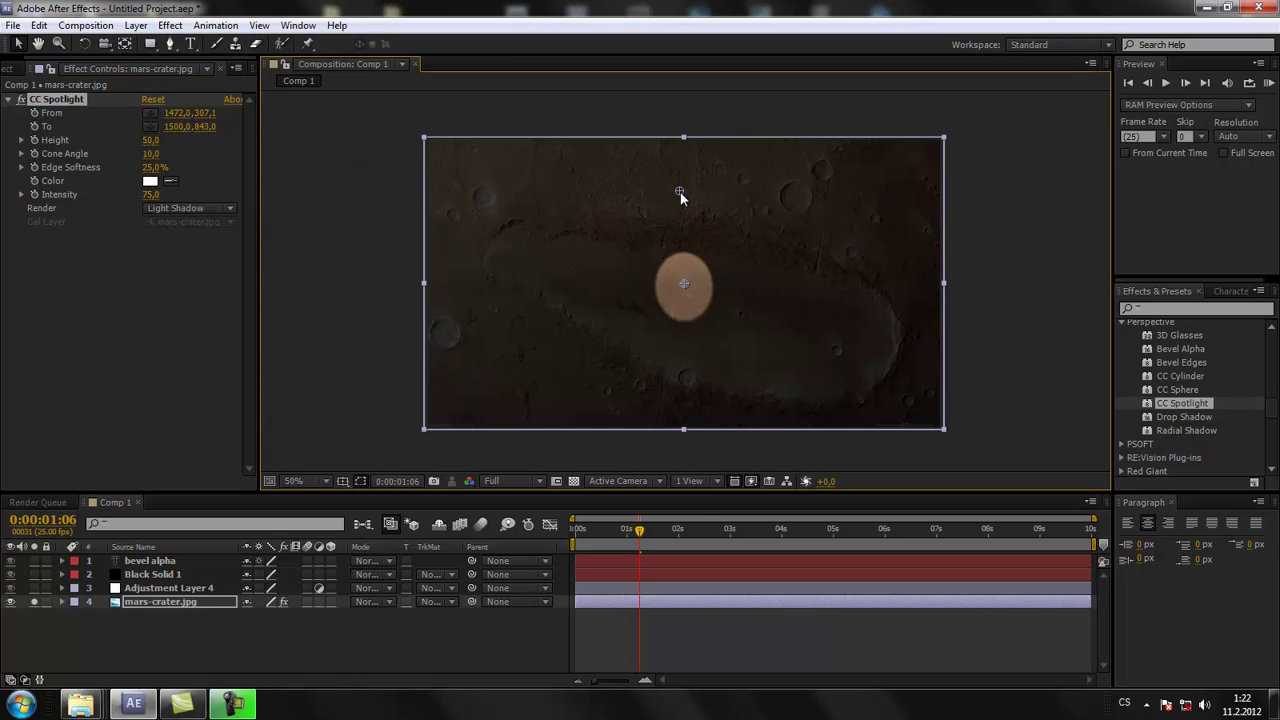
{"action": "left_click_drag", "start_coordinate": [680, 192], "coordinate": [687, 212]}
{"action": "mouse_move", "coordinate": [685, 282]}
{"action": "left_mouse_down"}
{"action": "mouse_move", "coordinate": [510, 345]}
{"action": "mouse_move", "coordinate": [560, 334]}
{"action": "mouse_move", "coordinate": [814, 344]}
{"action": "mouse_move", "coordinate": [525, 334]}
{"action": "left_mouse_up"}
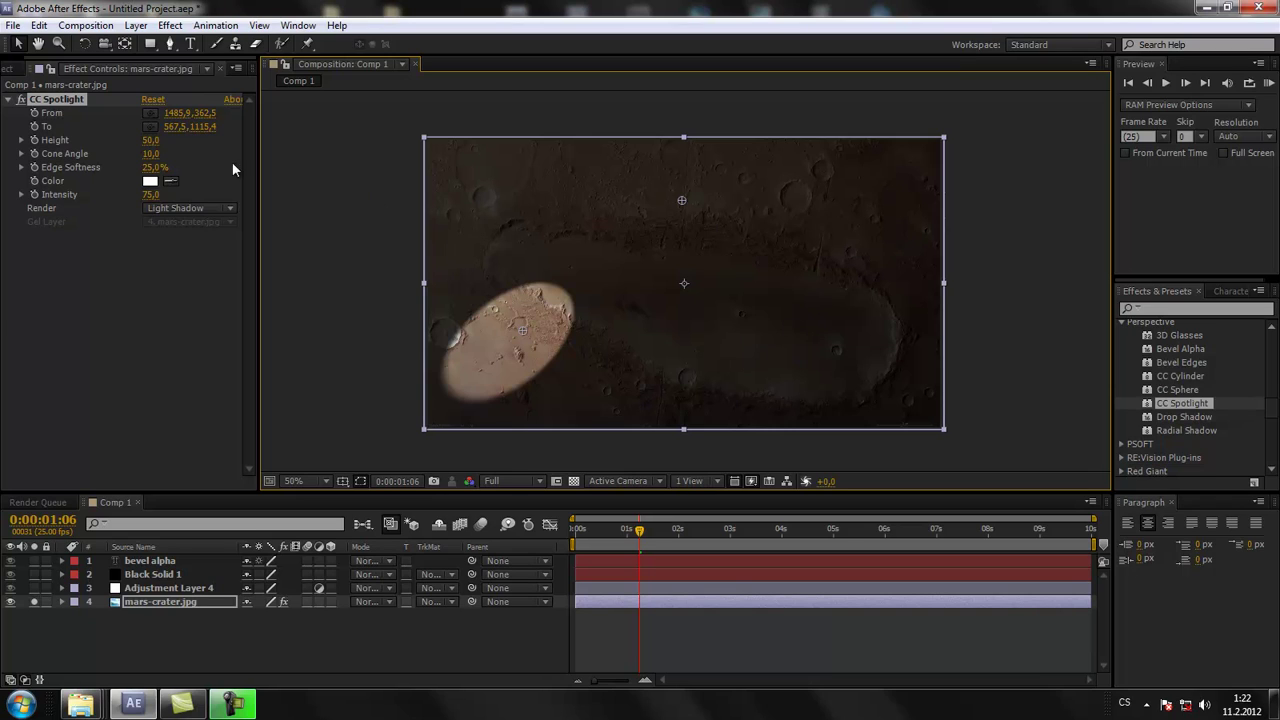
Step: Raise spotlight intensity and reposition the lit oval toward the lower centre
{"action": "mouse_move", "coordinate": [151, 196]}
{"action": "left_mouse_down"}
{"action": "mouse_move", "coordinate": [193, 197]}
{"action": "mouse_move", "coordinate": [161, 196]}
{"action": "left_mouse_up"}
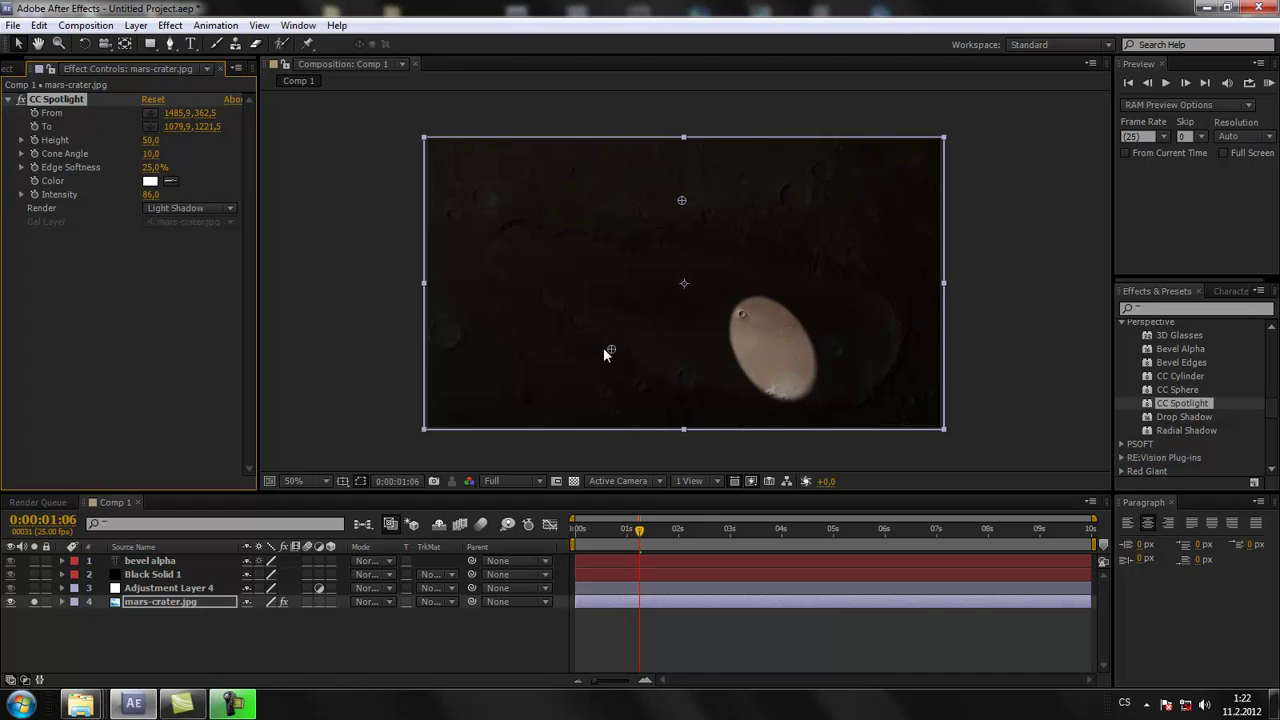
{"action": "left_click_drag", "start_coordinate": [614, 342], "coordinate": [603, 350]}
{"action": "mouse_move", "coordinate": [684, 199]}
{"action": "left_mouse_down"}
{"action": "mouse_move", "coordinate": [576, 276]}
{"action": "mouse_move", "coordinate": [704, 321]}
{"action": "mouse_move", "coordinate": [872, 325]}
{"action": "mouse_move", "coordinate": [678, 187]}
{"action": "mouse_move", "coordinate": [540, 280]}
{"action": "mouse_move", "coordinate": [697, 204]}
{"action": "left_mouse_up"}
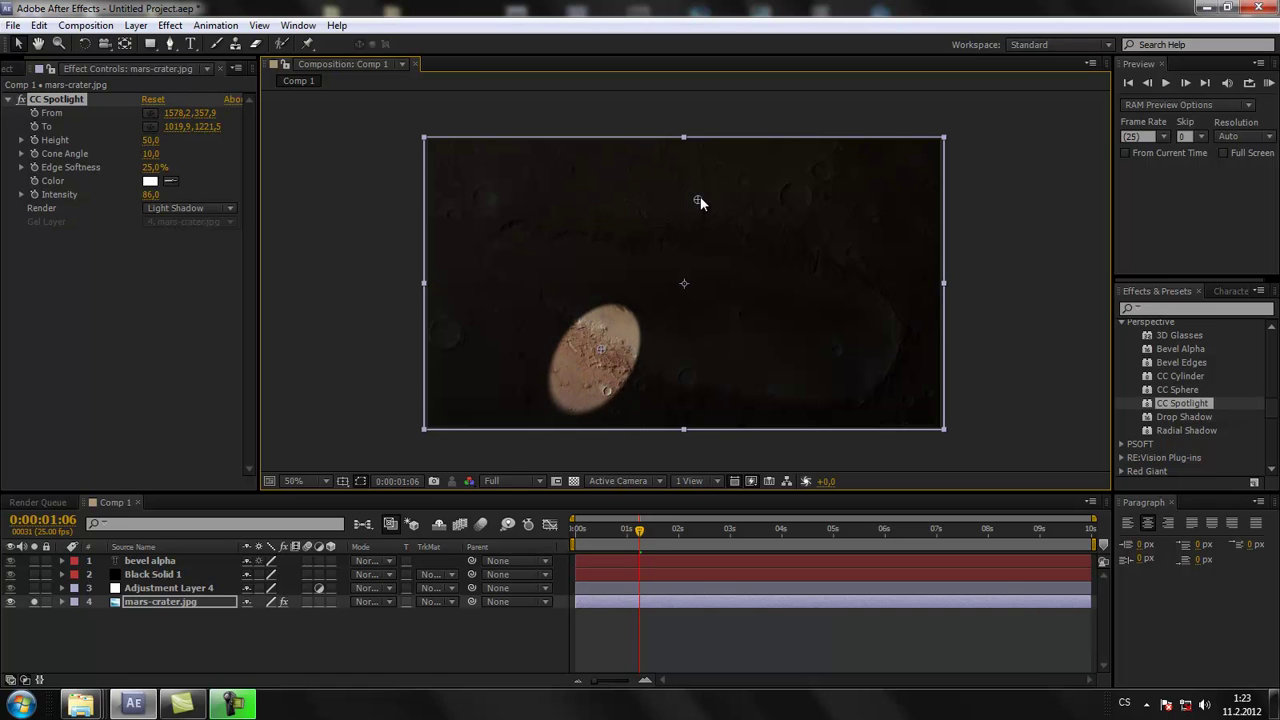
{"action": "mouse_move", "coordinate": [599, 350]}
{"action": "left_mouse_down"}
{"action": "mouse_move", "coordinate": [838, 352]}
{"action": "mouse_move", "coordinate": [509, 336]}
{"action": "left_mouse_up"}
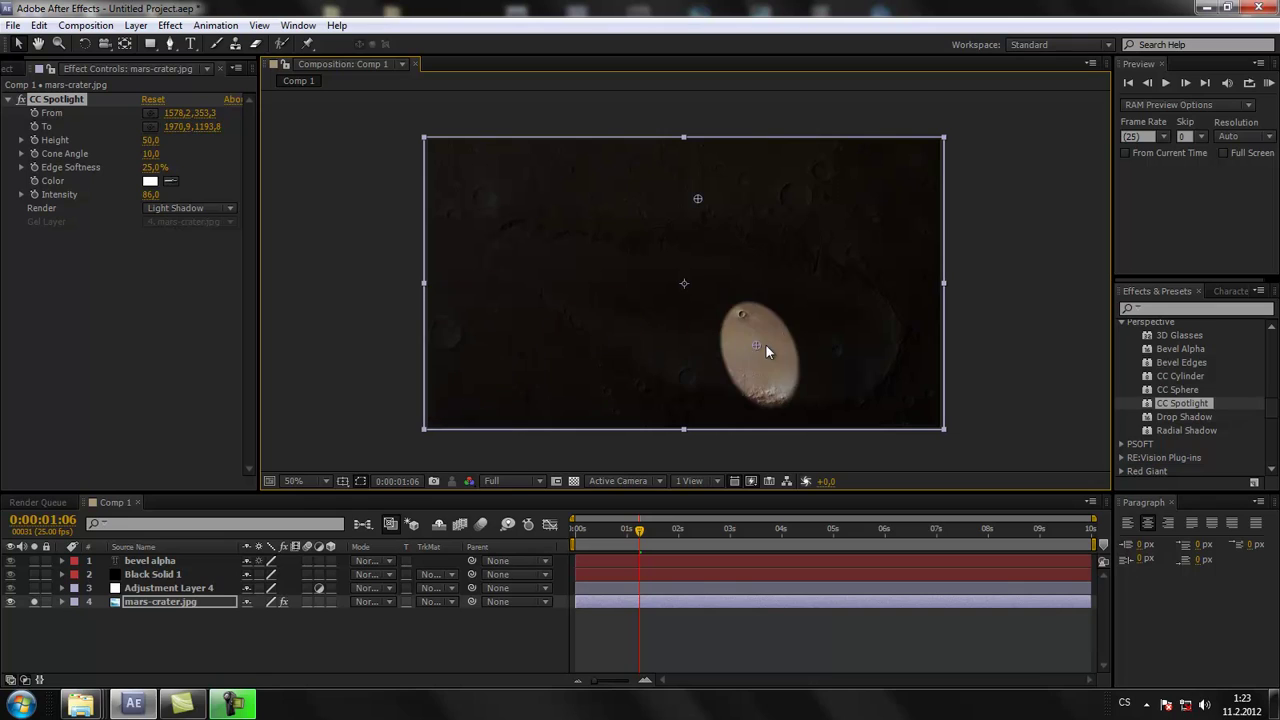
{"action": "left_click_drag", "start_coordinate": [507, 336], "coordinate": [521, 323]}
{"action": "left_click_drag", "start_coordinate": [659, 313], "coordinate": [535, 260]}
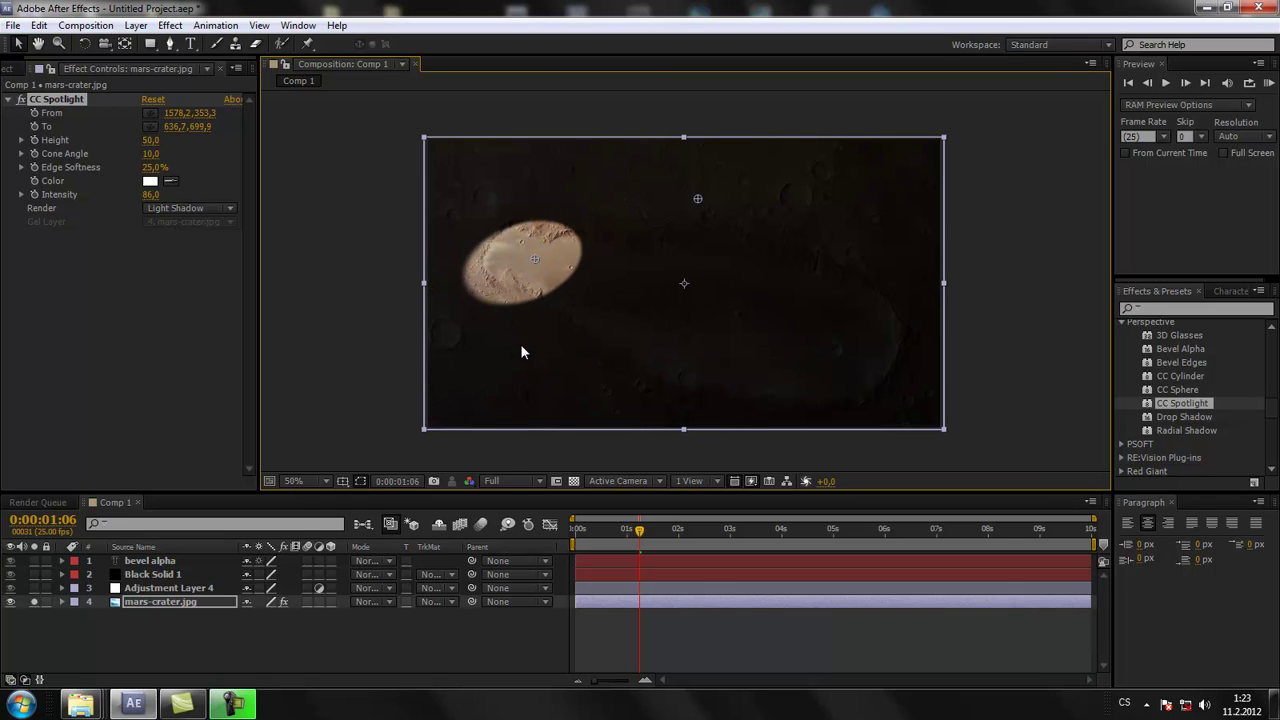
{"action": "mouse_move", "coordinate": [534, 261]}
{"action": "left_mouse_down"}
{"action": "mouse_move", "coordinate": [596, 330]}
{"action": "mouse_move", "coordinate": [854, 331]}
{"action": "mouse_move", "coordinate": [511, 345]}
{"action": "mouse_move", "coordinate": [707, 343]}
{"action": "left_mouse_up"}
{"action": "left_click", "coordinate": [60, 101]}
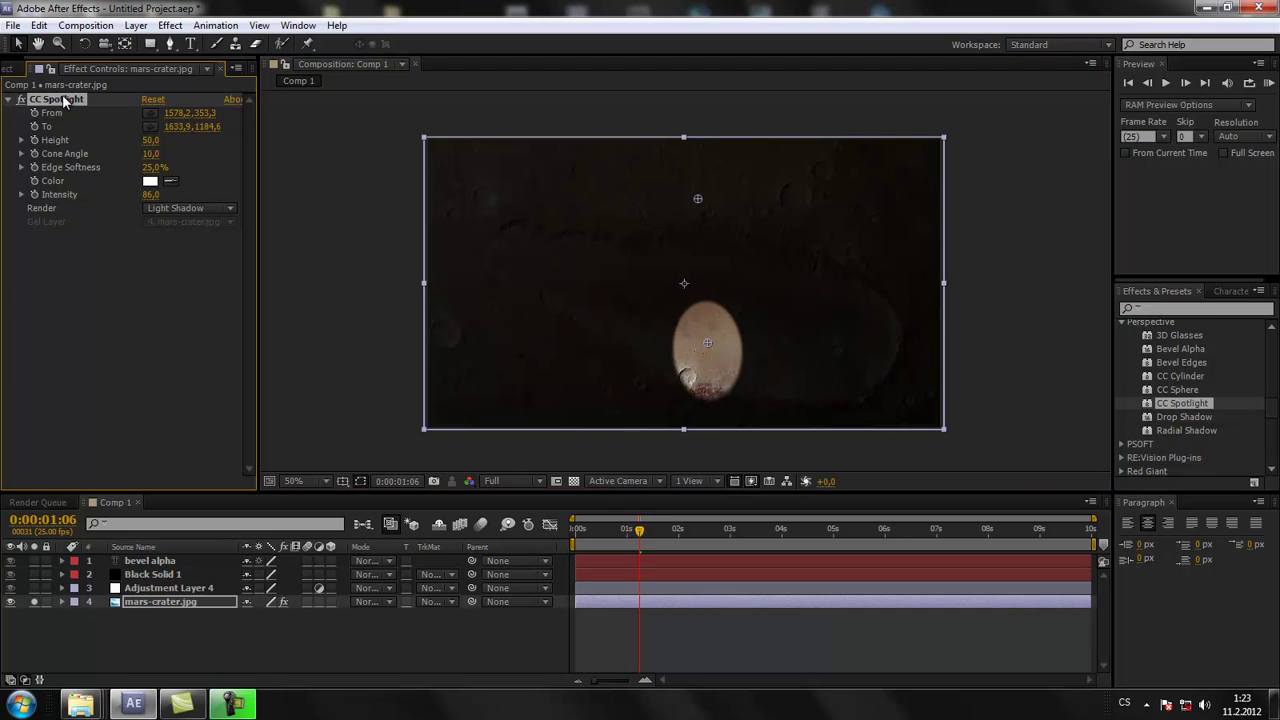
Step: Delete CC Spotlight from mars-crater.jpg, pick Drop Shadow and select the bevel alpha layer
{"action": "key", "text": "Delete"}
{"action": "left_click", "coordinate": [1183, 417]}
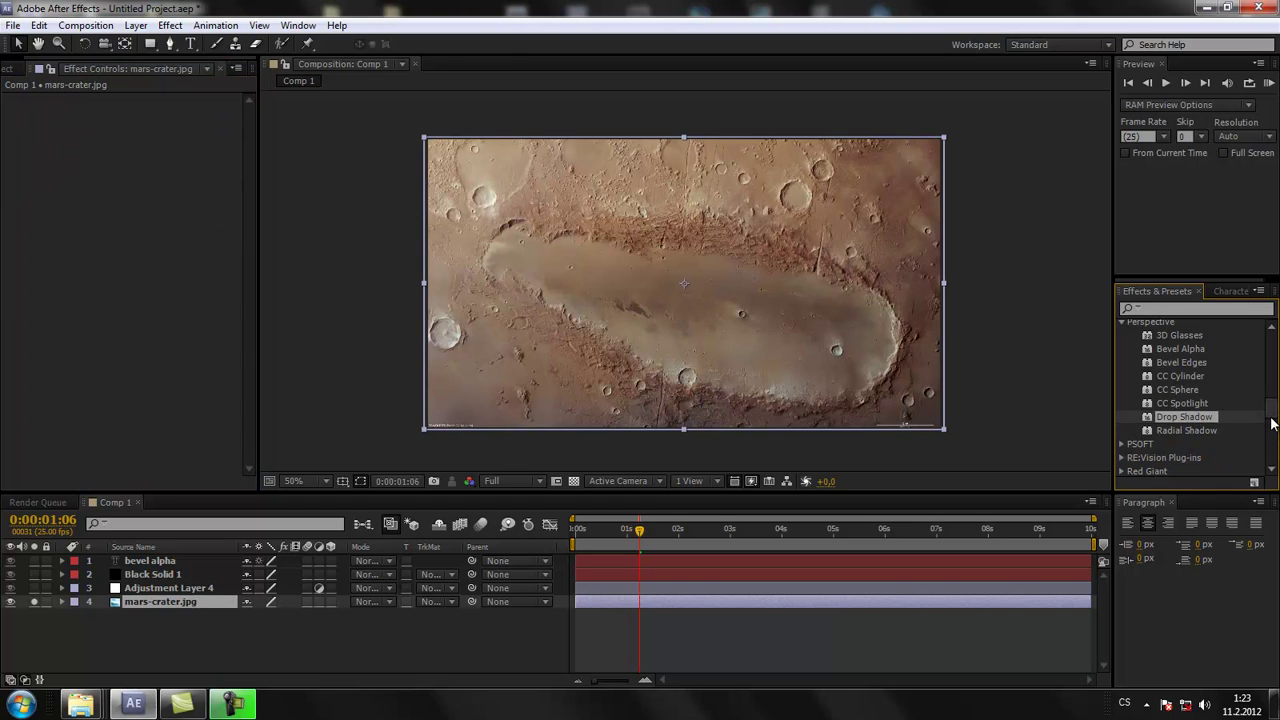
{"action": "scroll", "coordinate": [1274, 421], "scroll_direction": "up", "scroll_amount": 2}
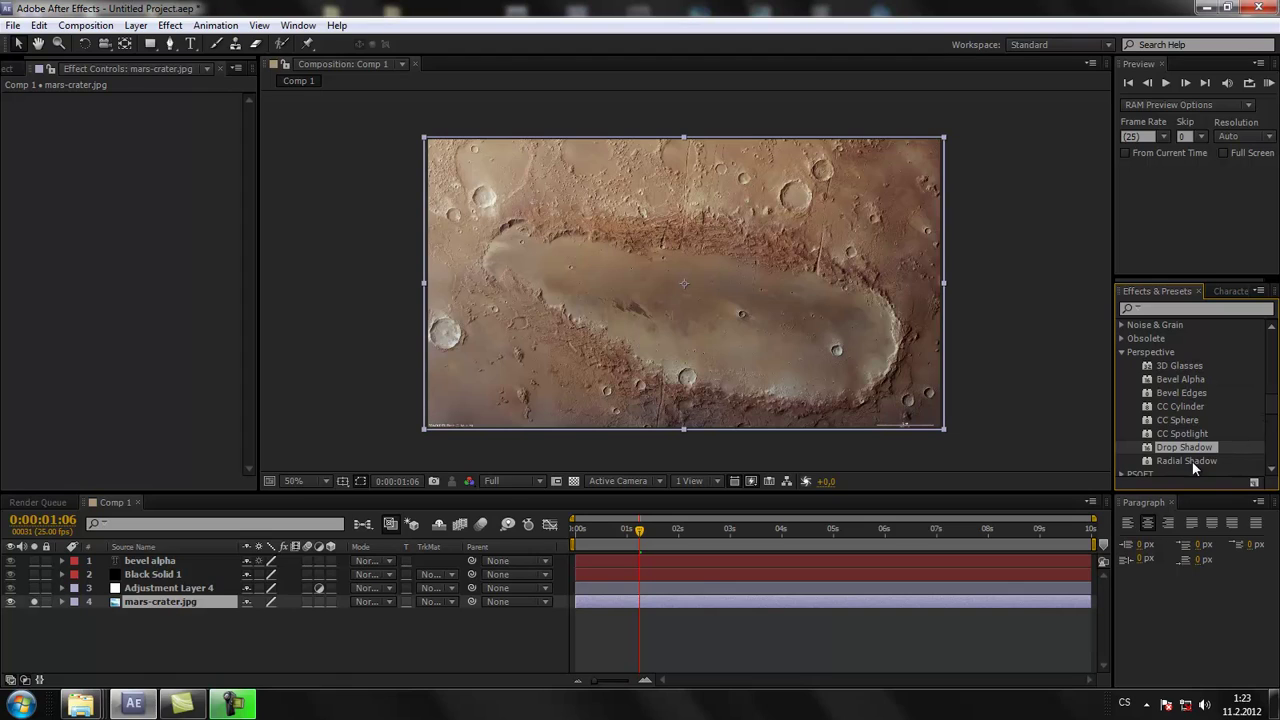
{"action": "left_click", "coordinate": [140, 561]}
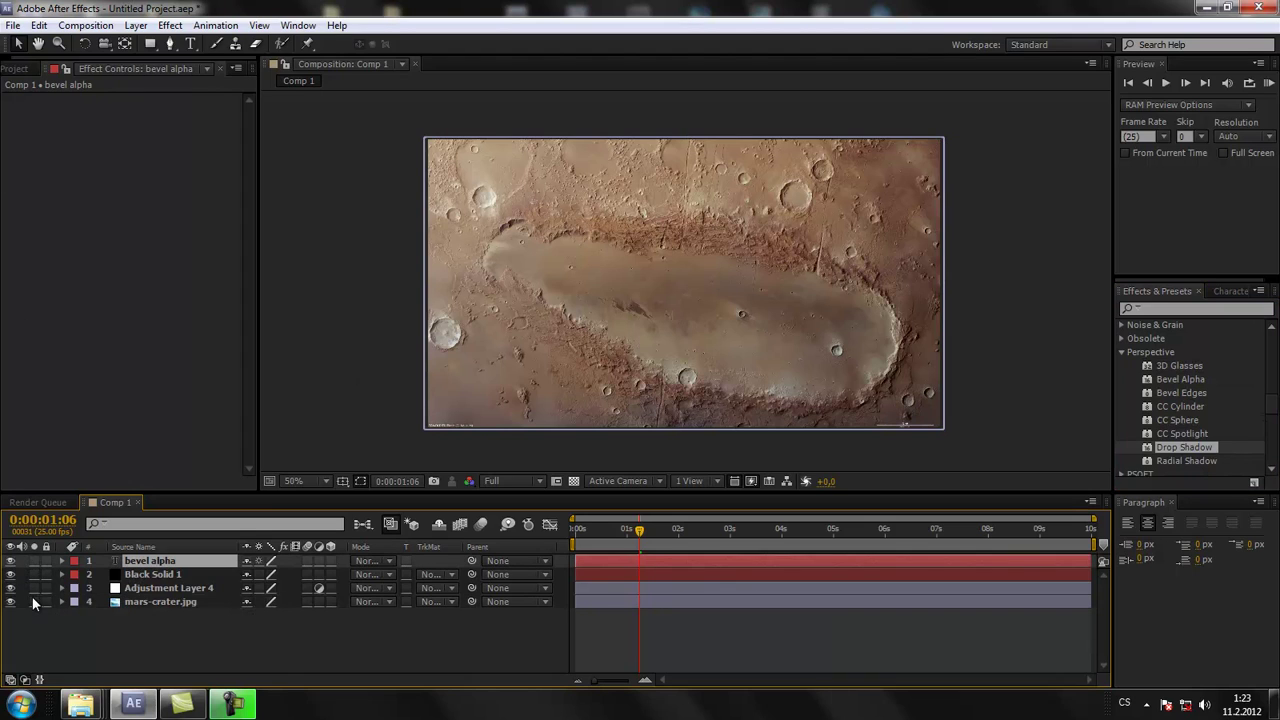
Step: Solo the bevel alpha text and mars-crater.jpg layers, and add a Drop Shadow to the text
{"action": "left_click", "coordinate": [34, 561]}
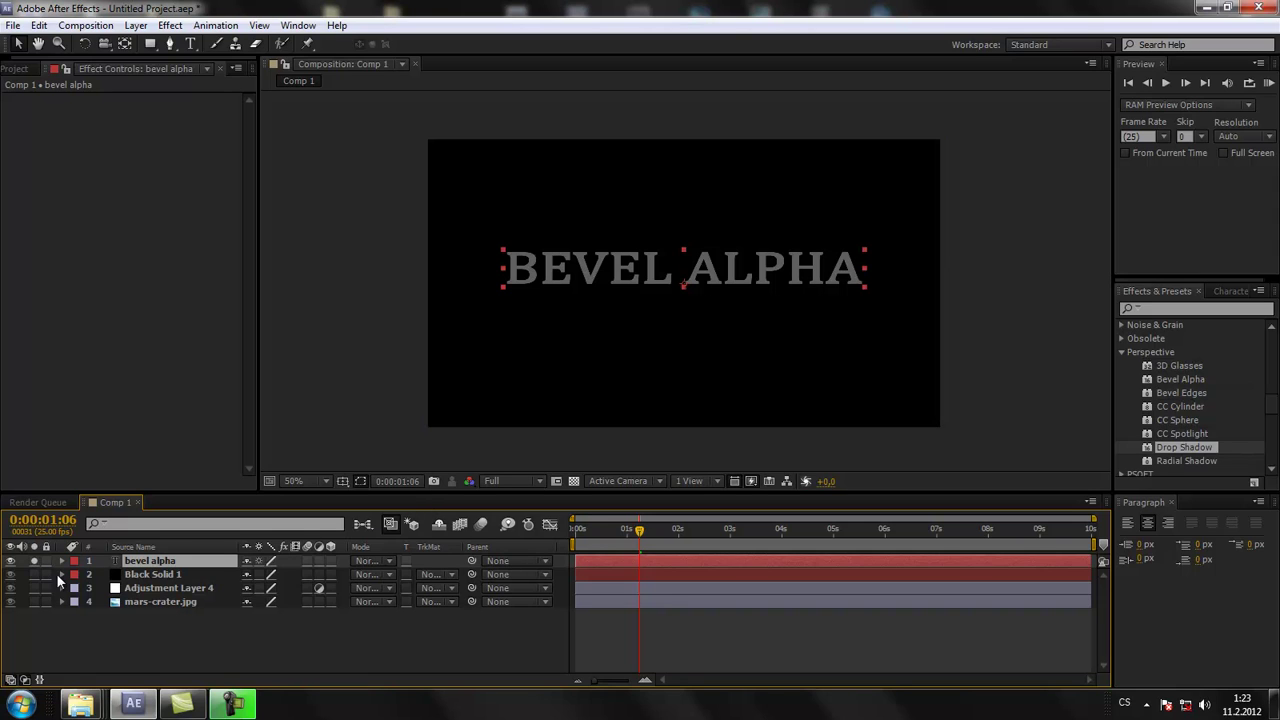
{"action": "left_click", "coordinate": [34, 601]}
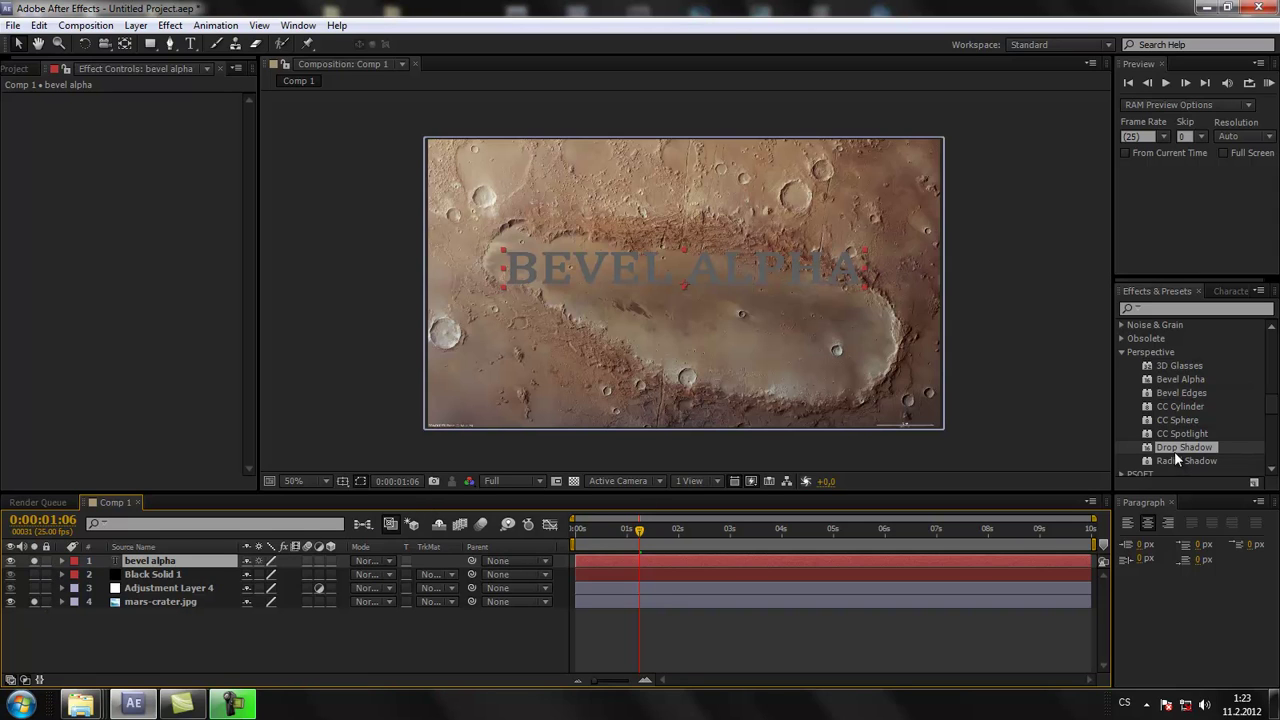
{"action": "left_click_drag", "start_coordinate": [768, 360], "coordinate": [639, 262]}
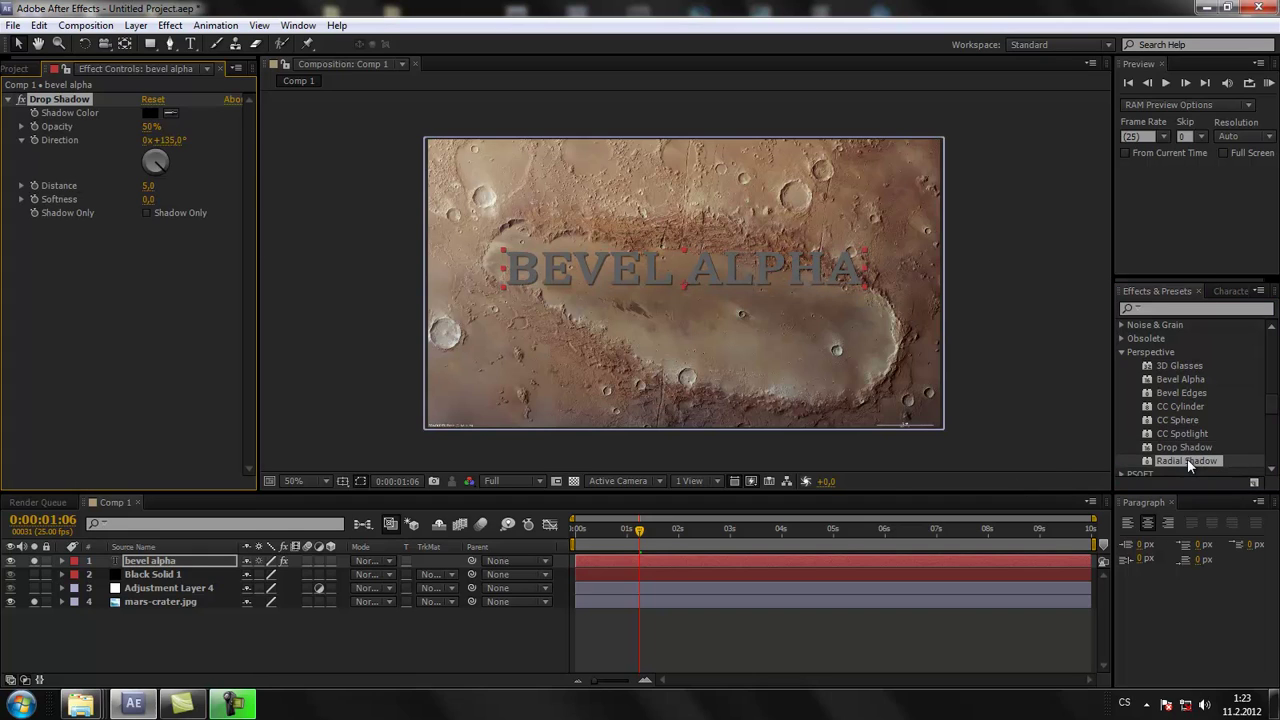
Step: Try a Radial Shadow and tweak Drop Shadow opacity and softness, then delete both effects
{"action": "left_click", "coordinate": [1186, 461]}
{"action": "left_click_drag", "start_coordinate": [1184, 461], "coordinate": [117, 340]}
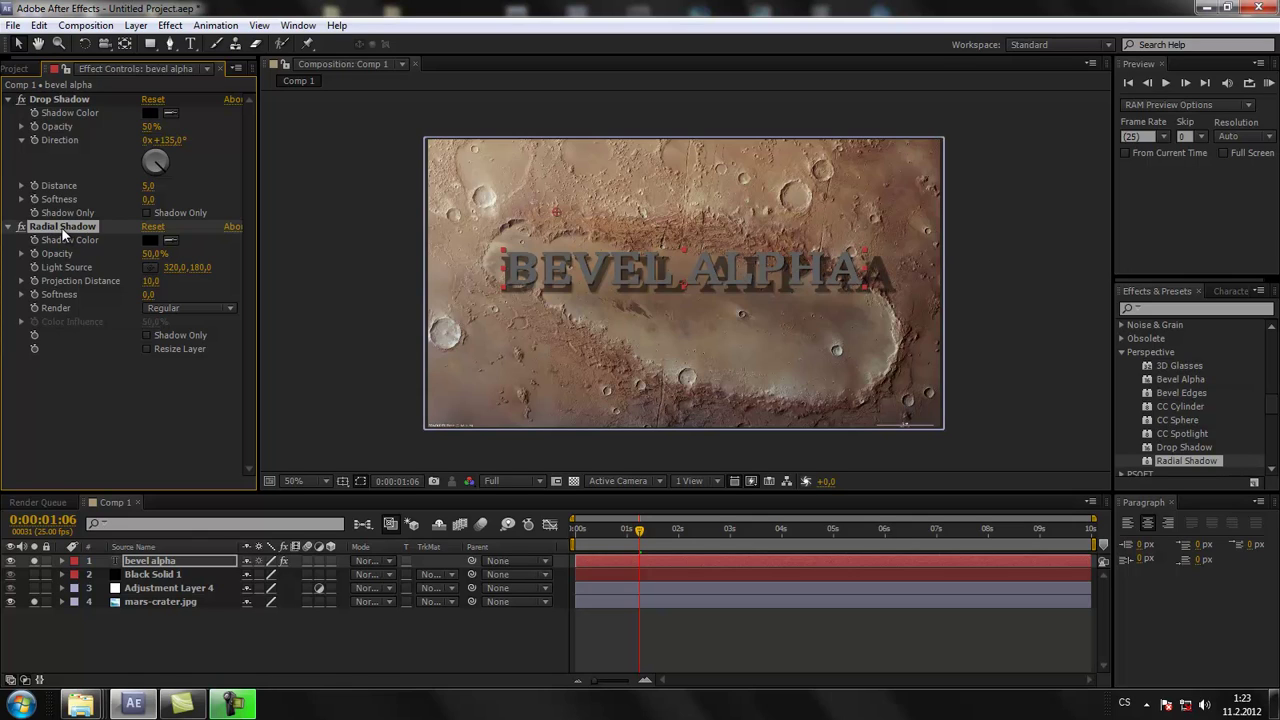
{"action": "key", "text": "Delete"}
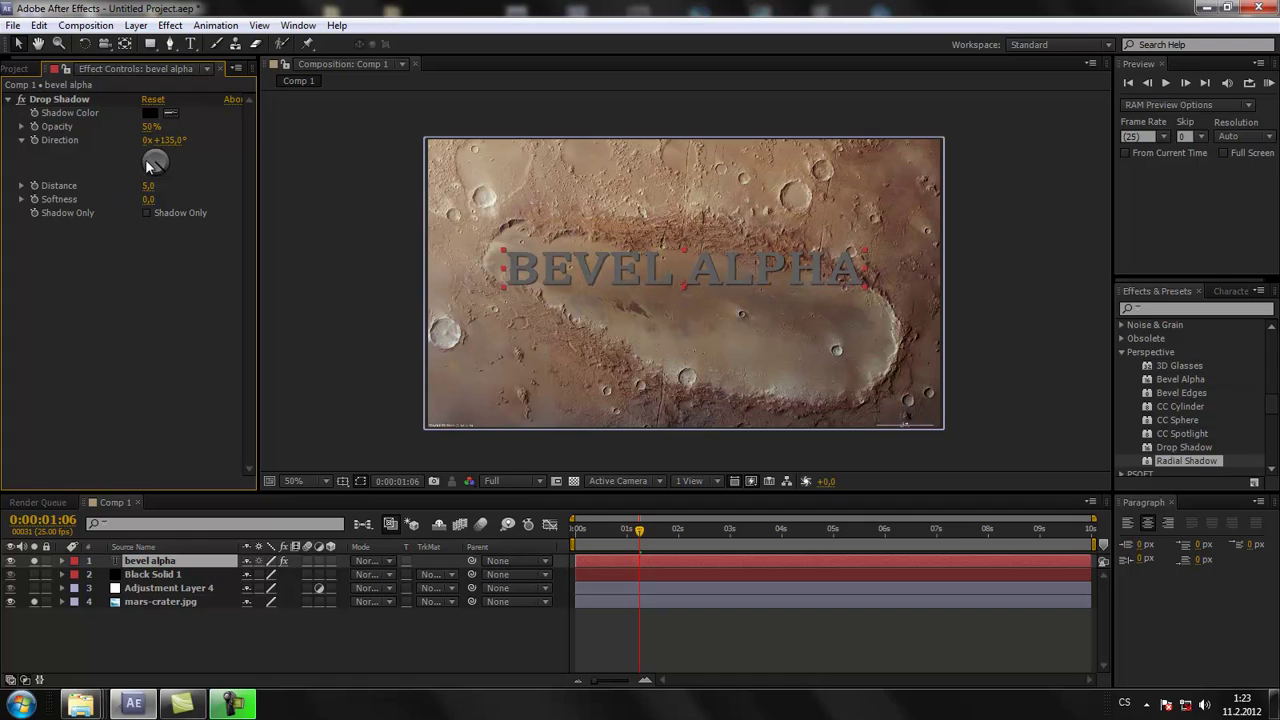
{"action": "mouse_move", "coordinate": [150, 126]}
{"action": "left_mouse_down"}
{"action": "mouse_move", "coordinate": [208, 130]}
{"action": "mouse_move", "coordinate": [177, 136]}
{"action": "left_mouse_up"}
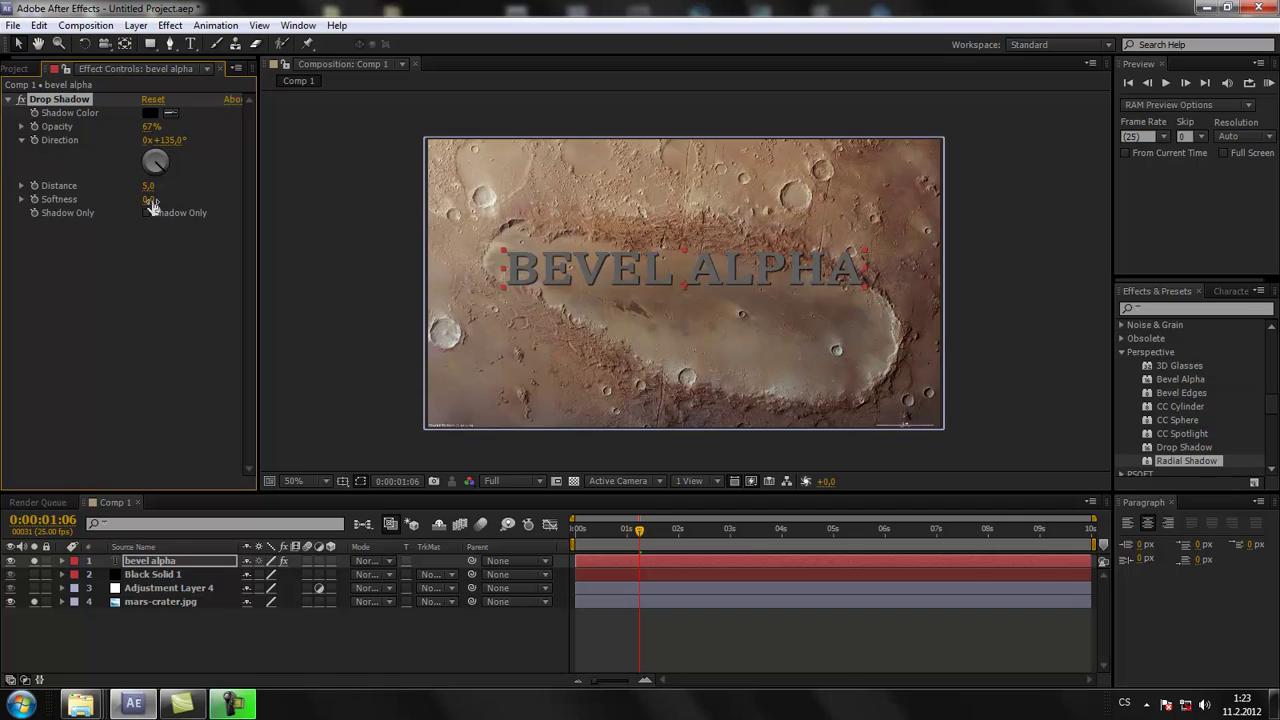
{"action": "mouse_move", "coordinate": [148, 199]}
{"action": "left_mouse_down"}
{"action": "mouse_move", "coordinate": [188, 196]}
{"action": "mouse_move", "coordinate": [136, 168]}
{"action": "left_mouse_up"}
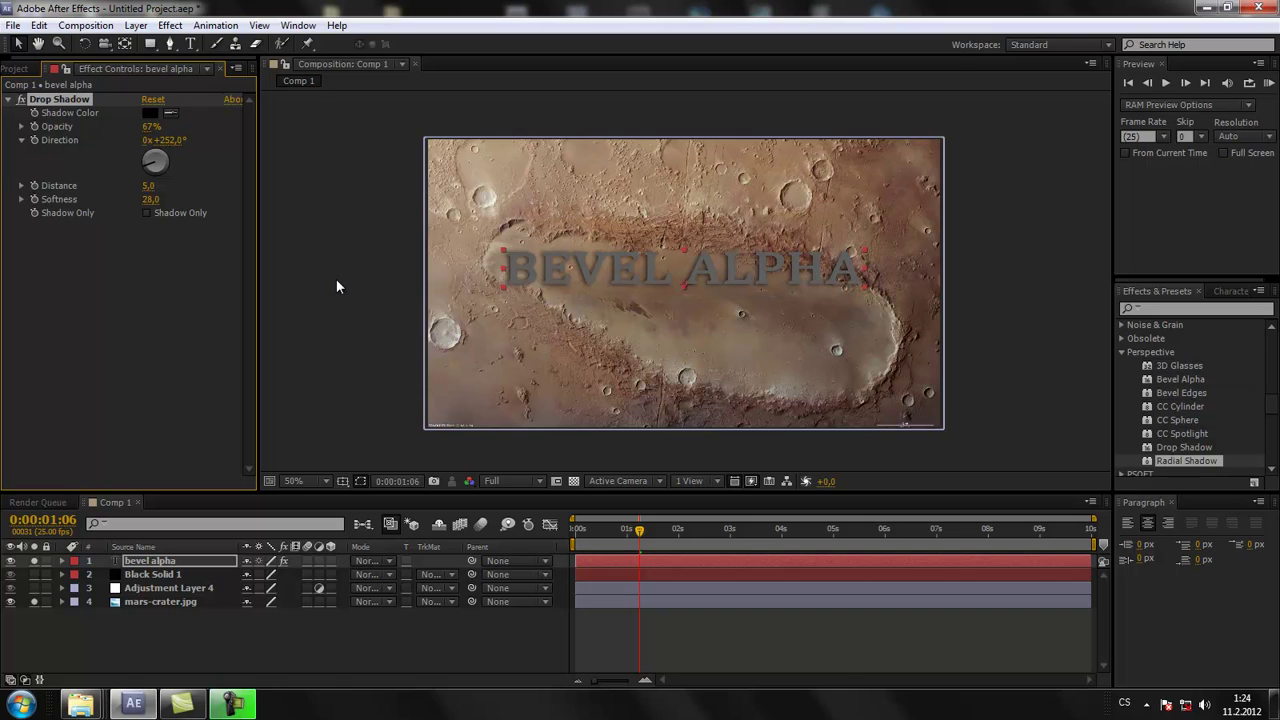
{"action": "key", "text": "Delete"}
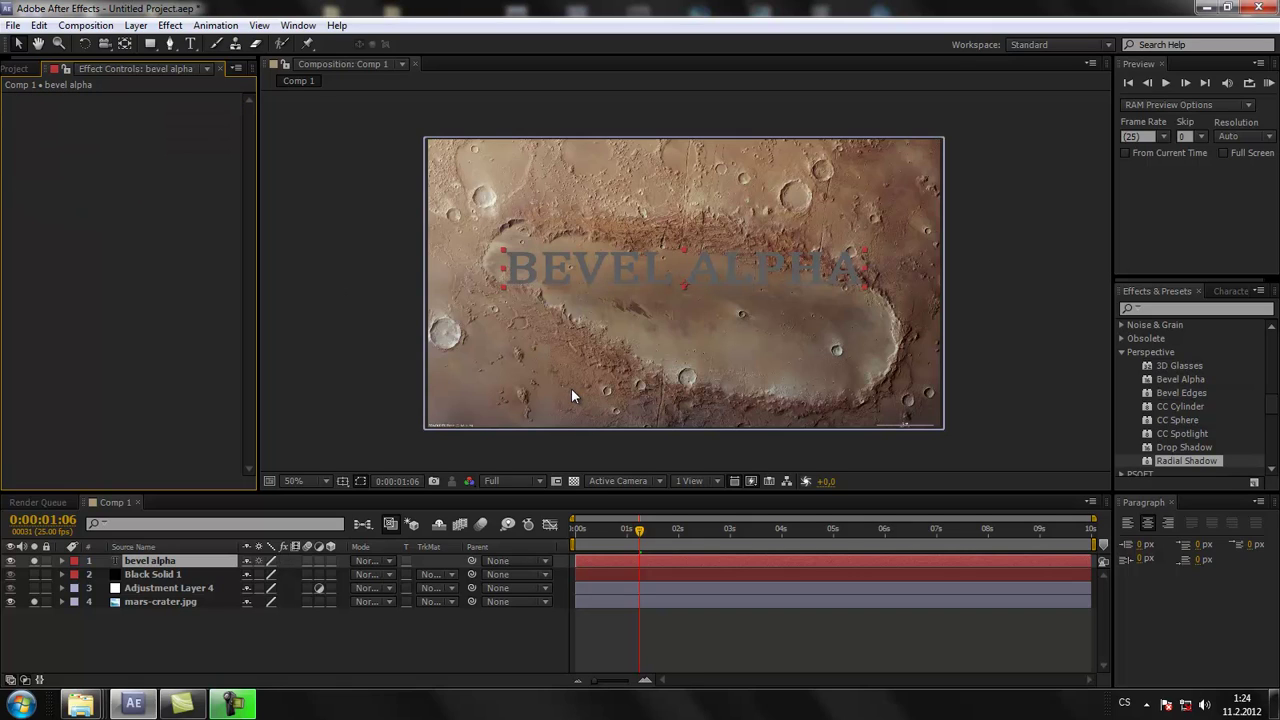
Step: Add a Drop Shadow layer style to the bevel alpha text from the Layer menu
{"action": "left_click", "coordinate": [142, 562]}
{"action": "left_click", "coordinate": [135, 25]}
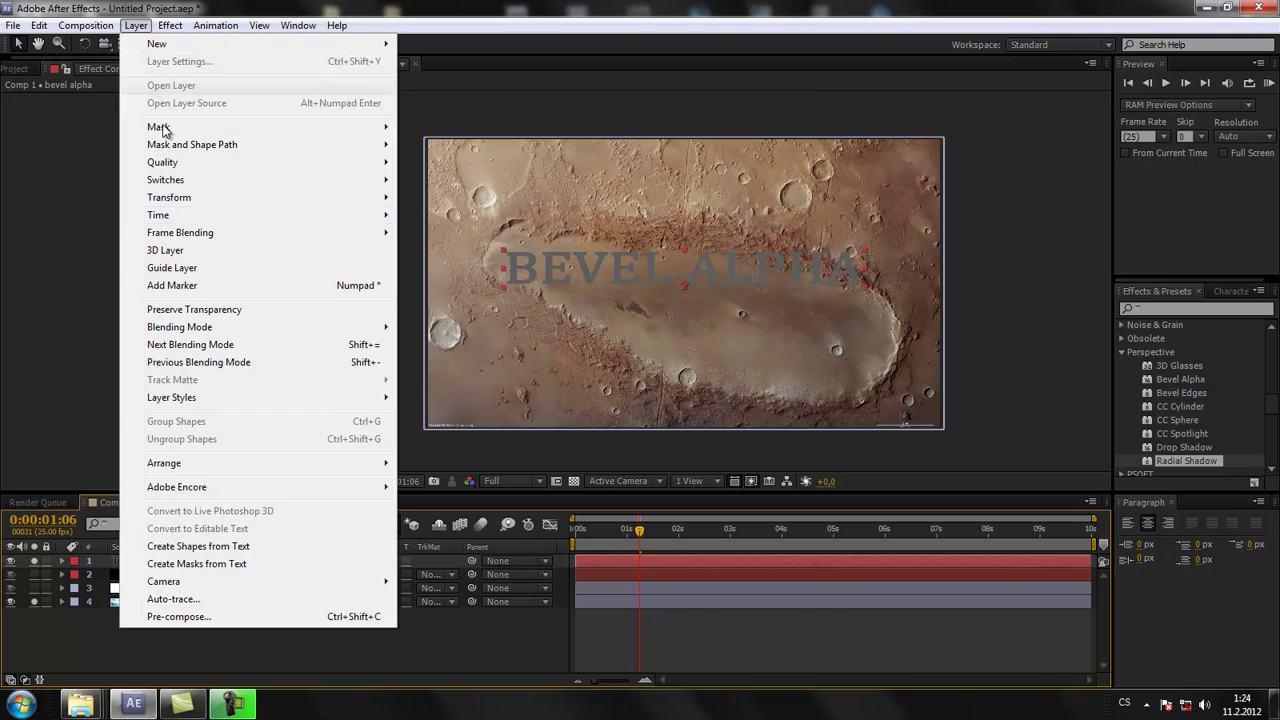
{"action": "mouse_move", "coordinate": [181, 400]}
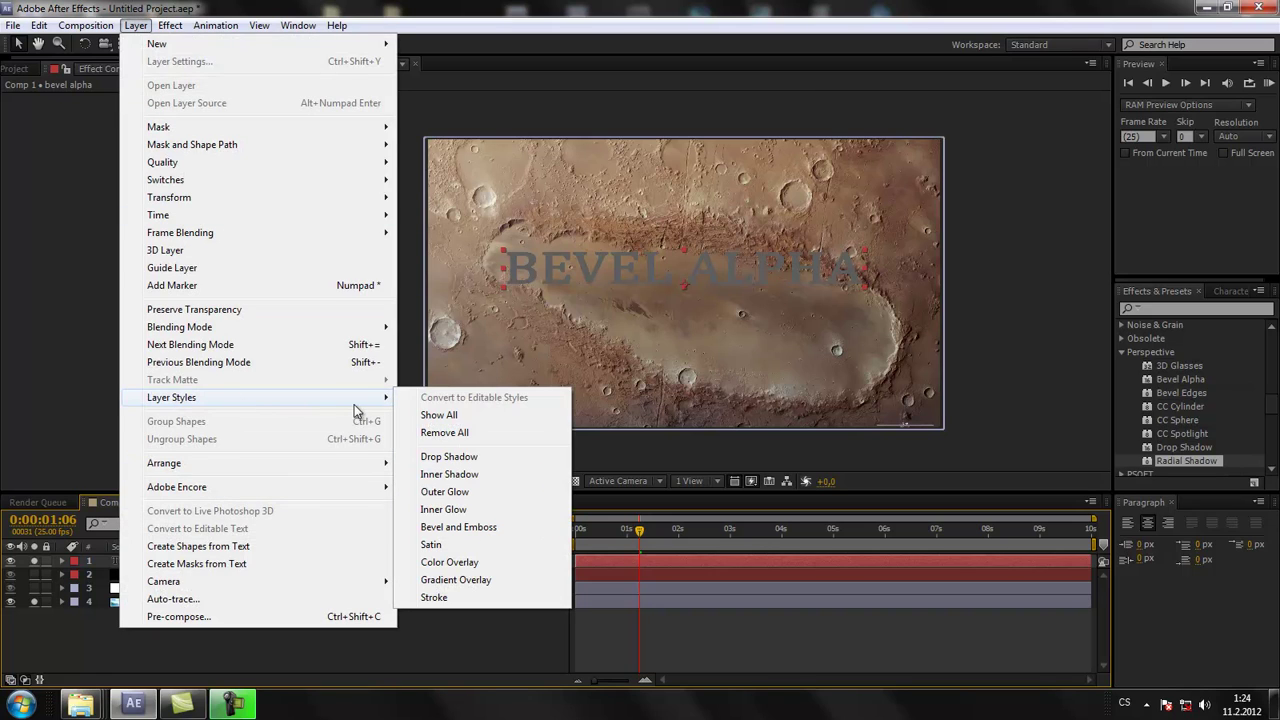
{"action": "left_click", "coordinate": [467, 462]}
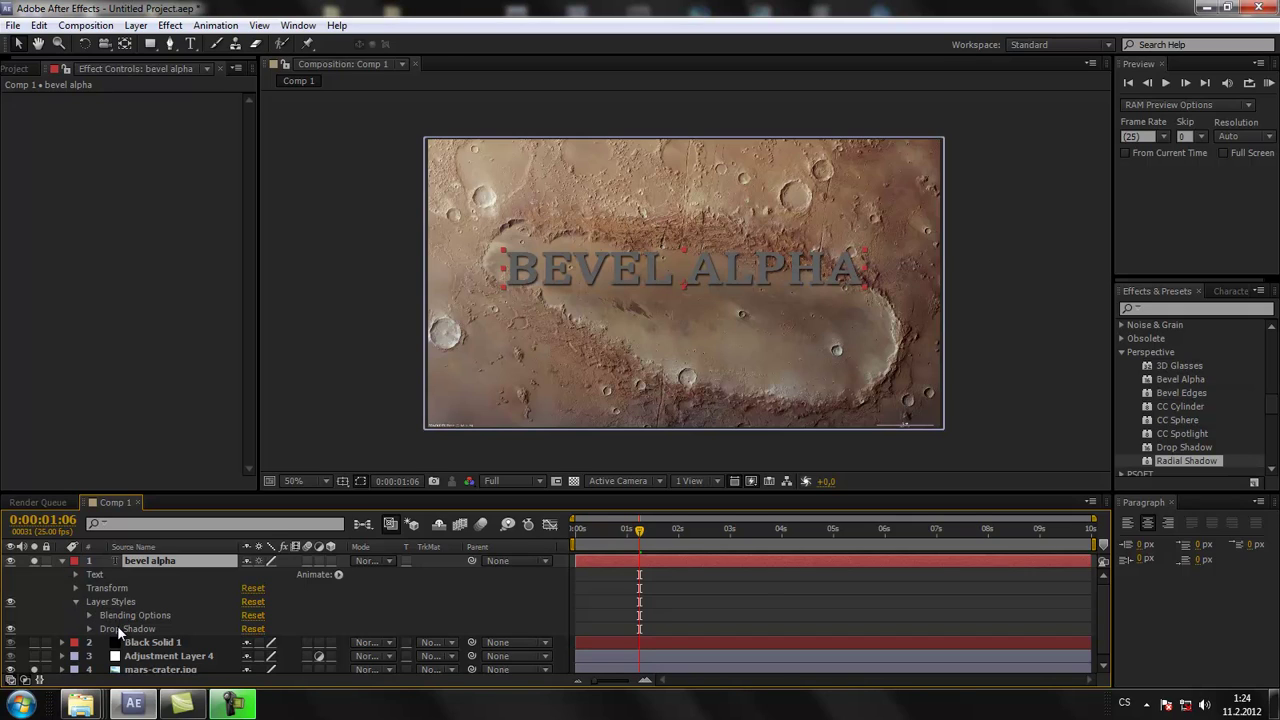
Step: Delete the Drop Shadow layer style from bevel alpha and collapse the layer
{"action": "left_click", "coordinate": [76, 601]}
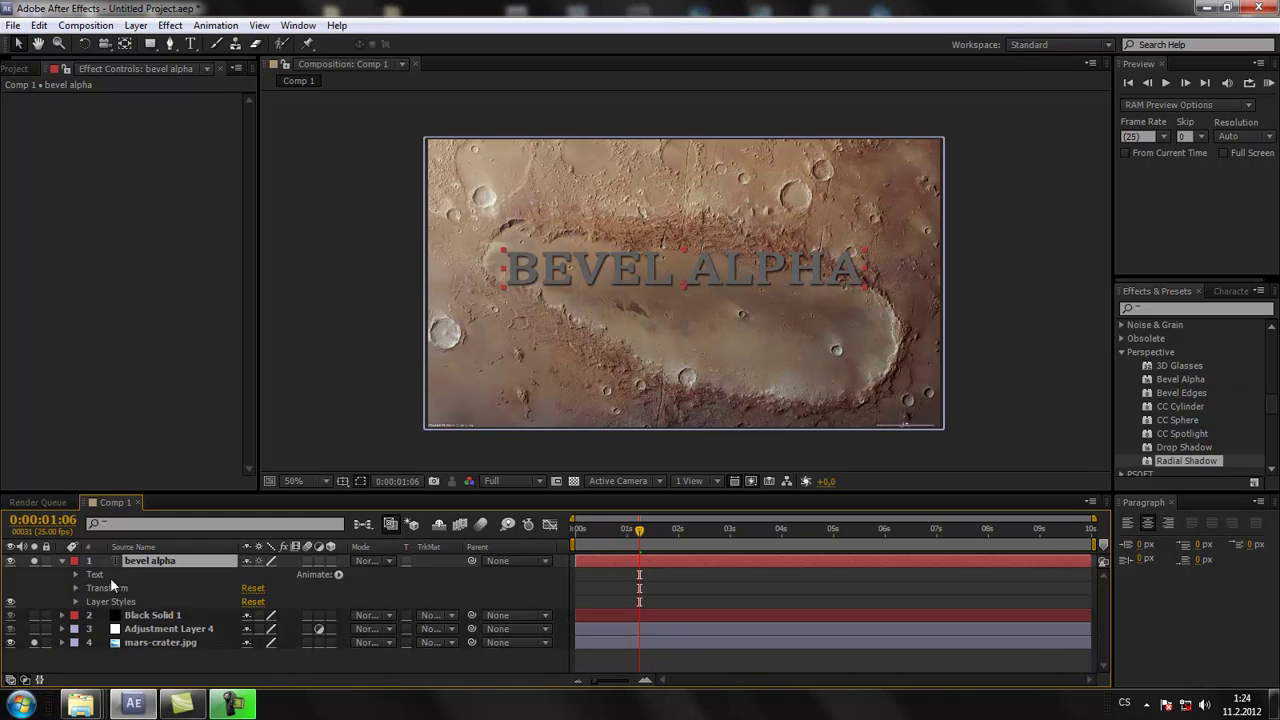
{"action": "left_click", "coordinate": [76, 601]}
{"action": "left_click", "coordinate": [127, 613]}
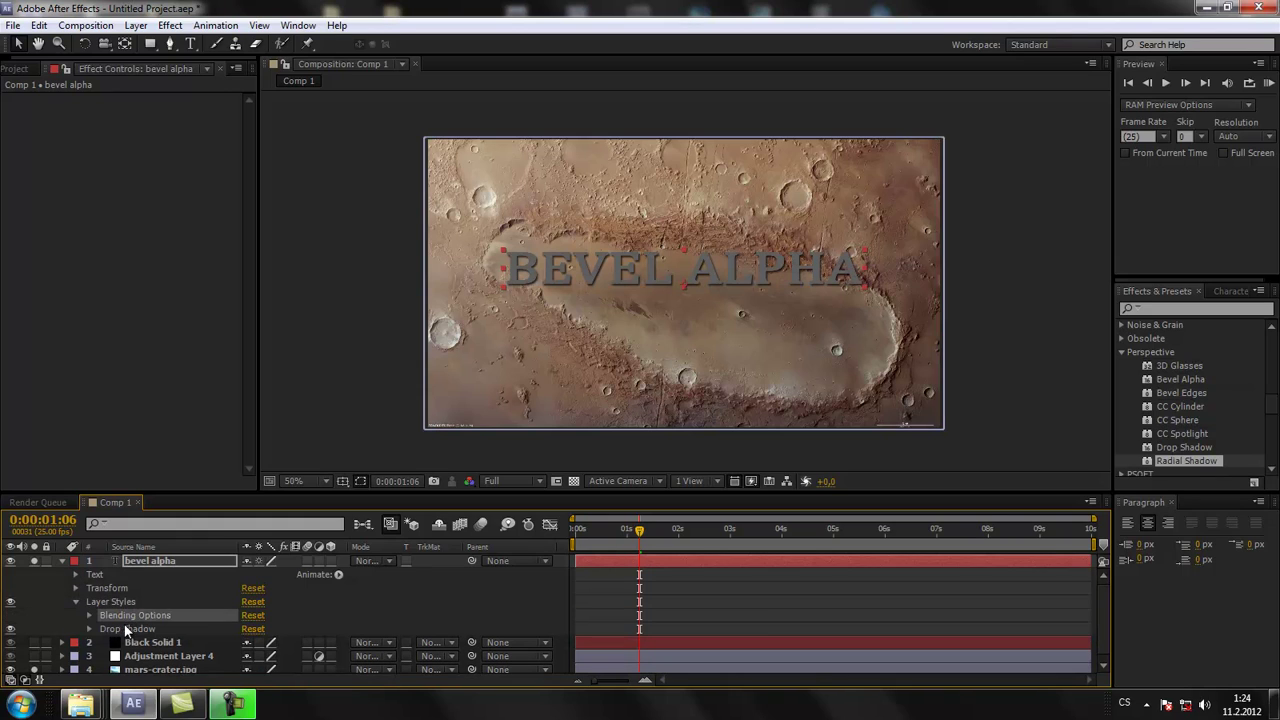
{"action": "left_click", "coordinate": [124, 628]}
{"action": "key", "text": "Delete"}
{"action": "left_click", "coordinate": [62, 560]}
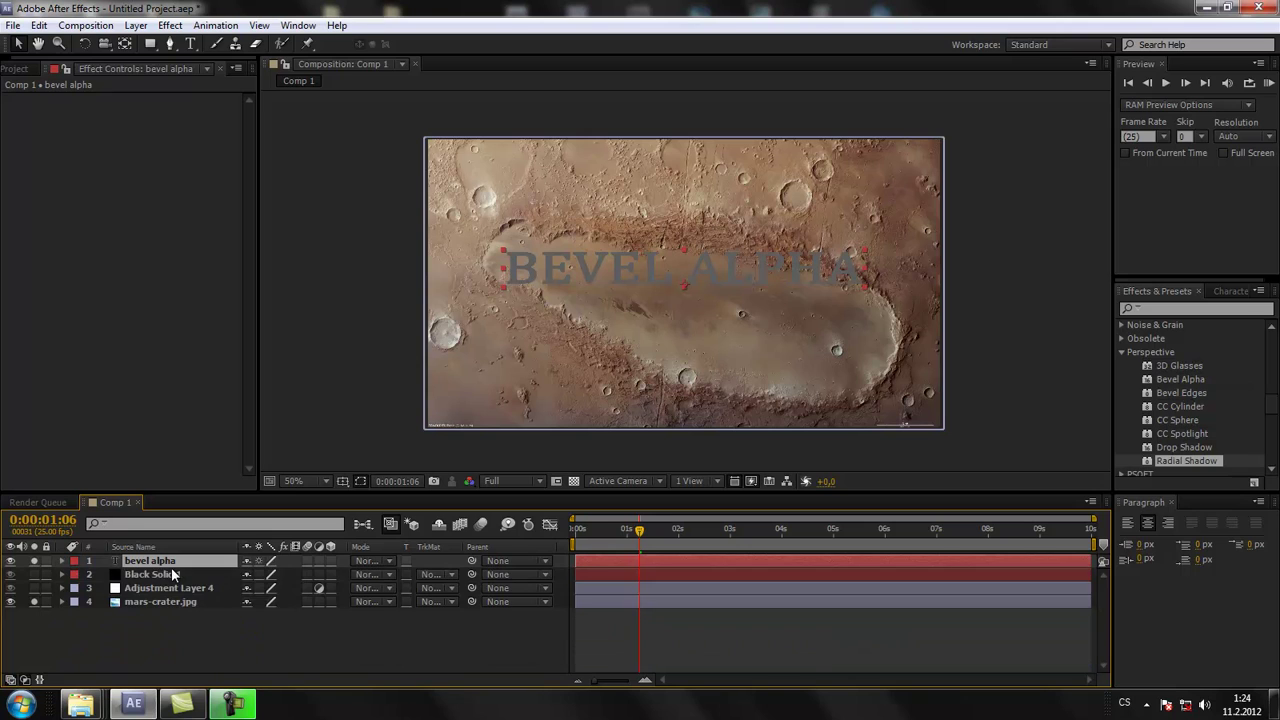
Step: Apply CC Radial Blur from Blur & Sharpen to the BEVEL ALPHA text
{"action": "left_click", "coordinate": [170, 25]}
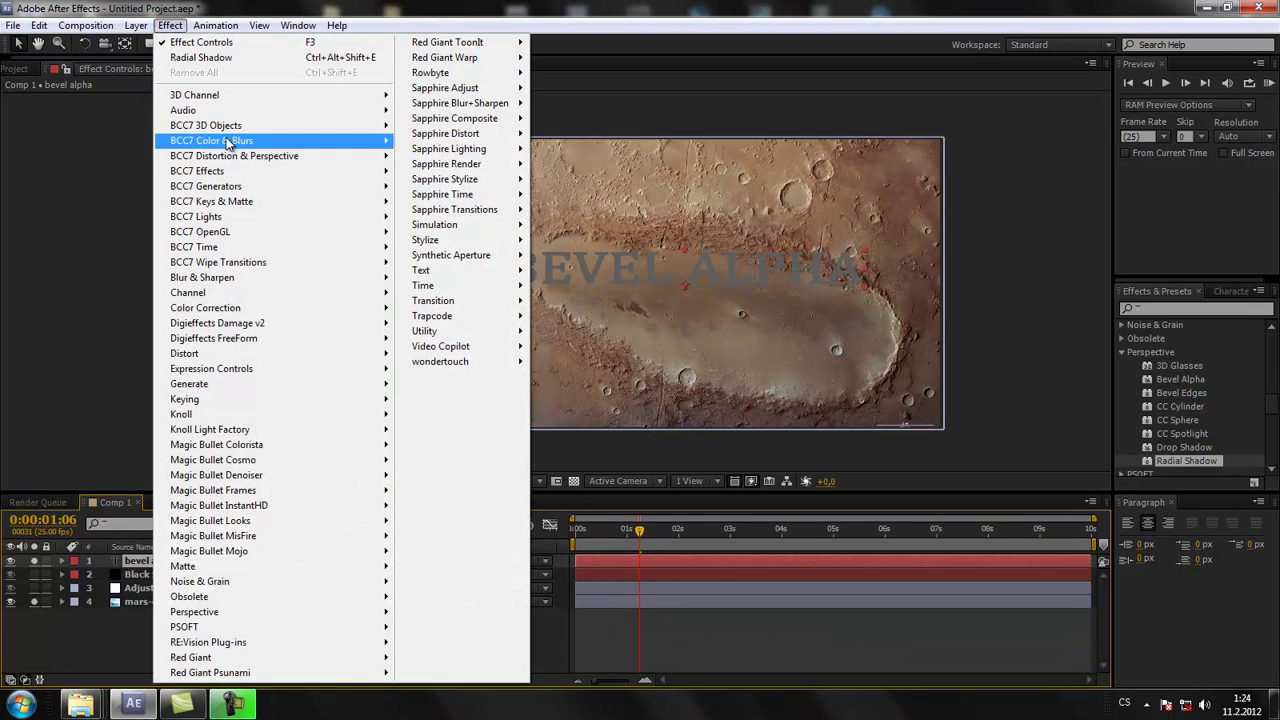
{"action": "mouse_move", "coordinate": [229, 250]}
{"action": "mouse_move", "coordinate": [230, 277]}
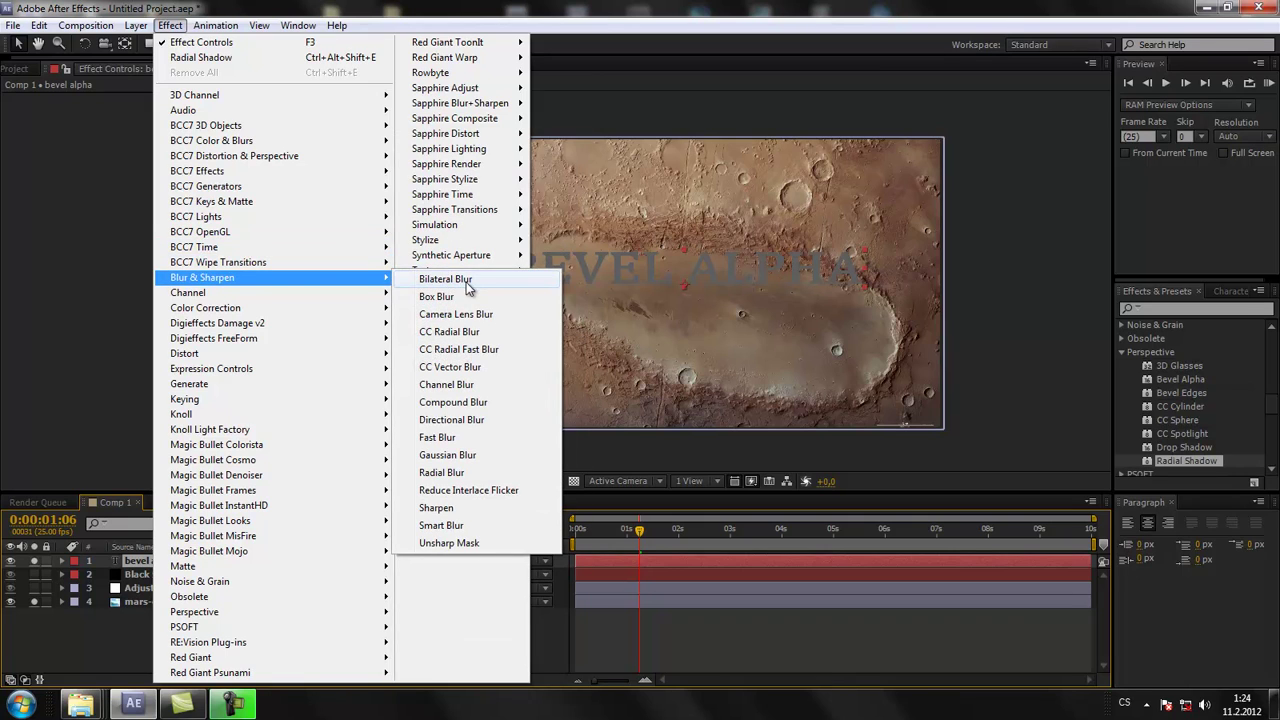
{"action": "left_click", "coordinate": [463, 331]}
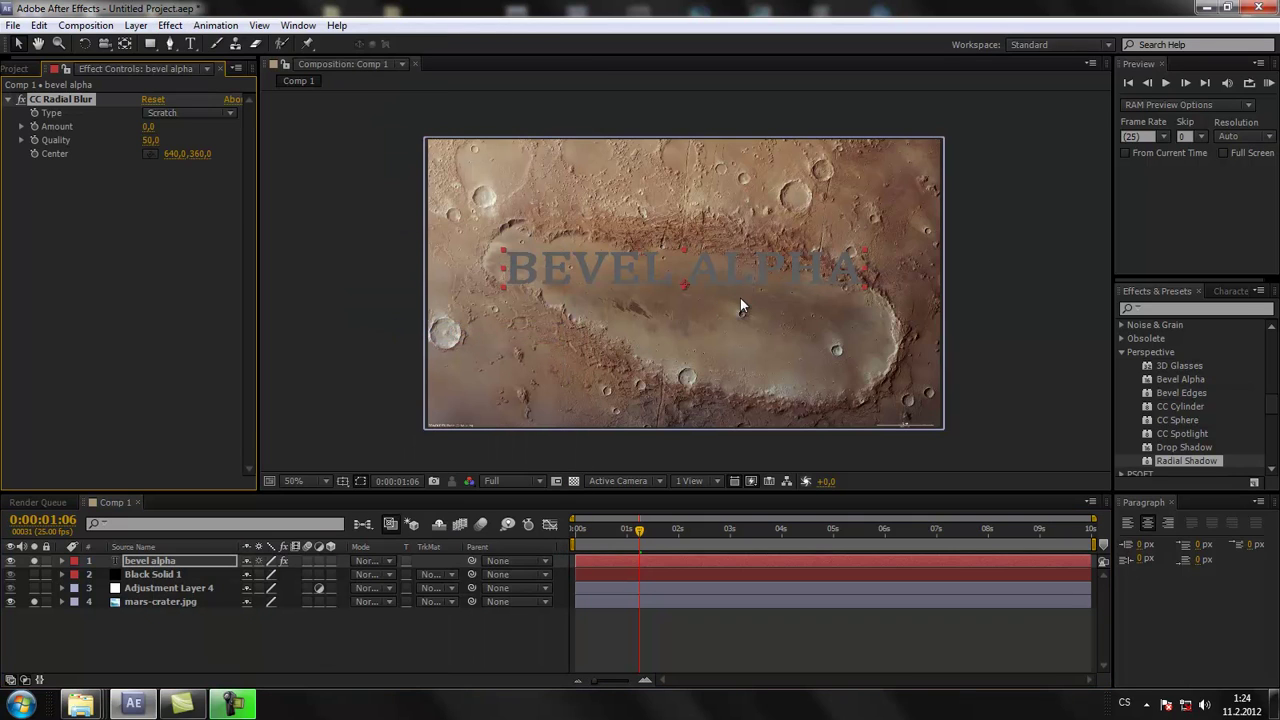
Step: Set the radial blur to Amount 15, Straight Zoom, with its centre at 640,80
{"action": "left_click_drag", "start_coordinate": [146, 126], "coordinate": [158, 126]}
{"action": "left_click", "coordinate": [172, 112]}
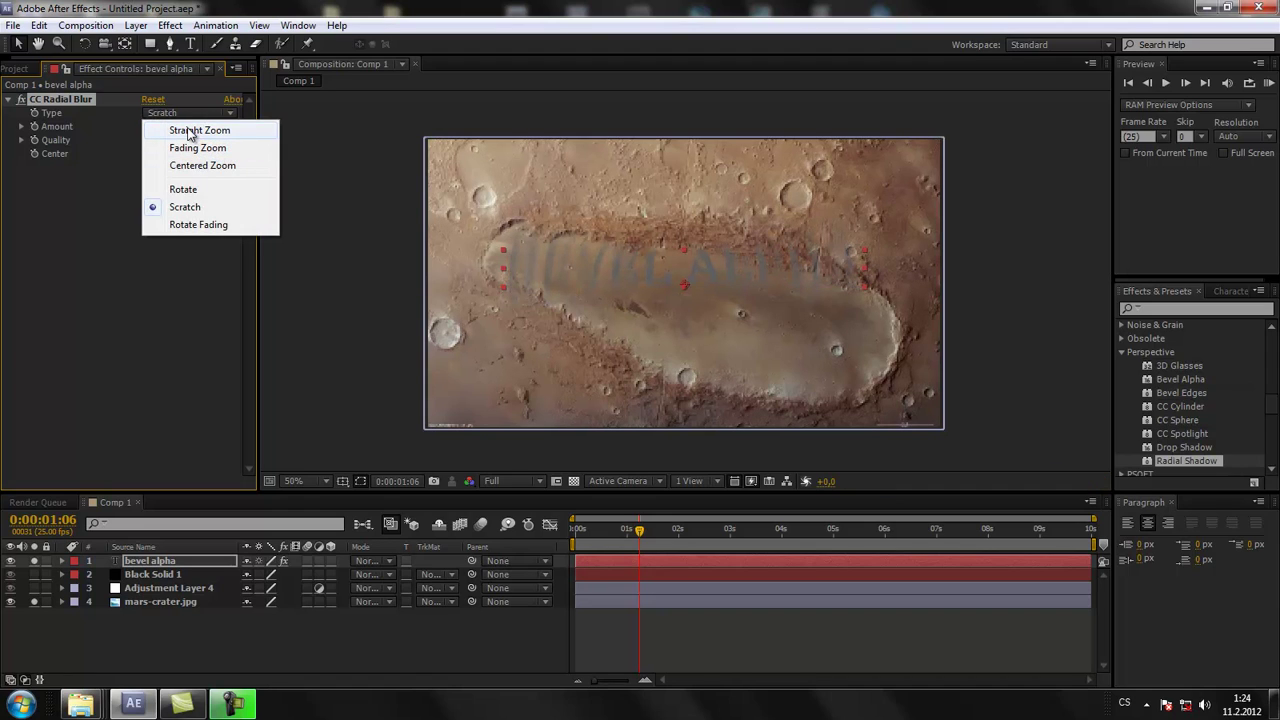
{"action": "left_click", "coordinate": [190, 131]}
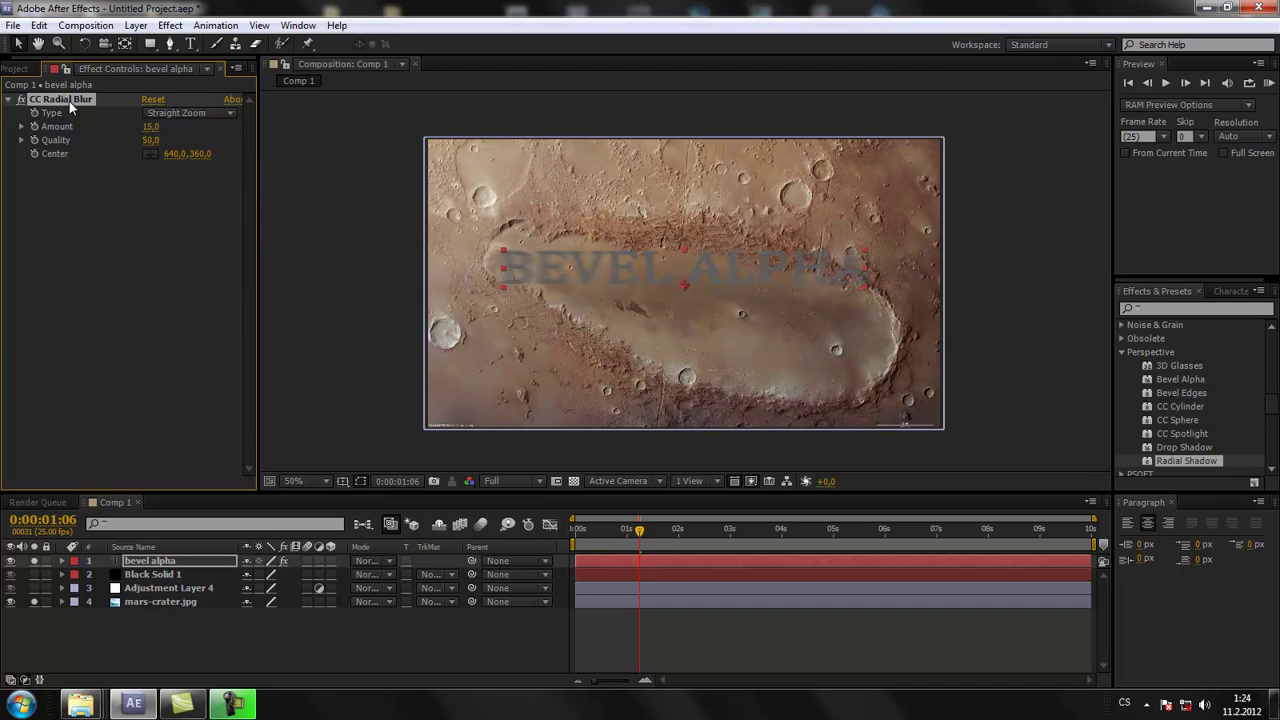
{"action": "left_click_drag", "start_coordinate": [685, 288], "coordinate": [687, 374]}
{"action": "left_click_drag", "start_coordinate": [689, 292], "coordinate": [678, 175]}
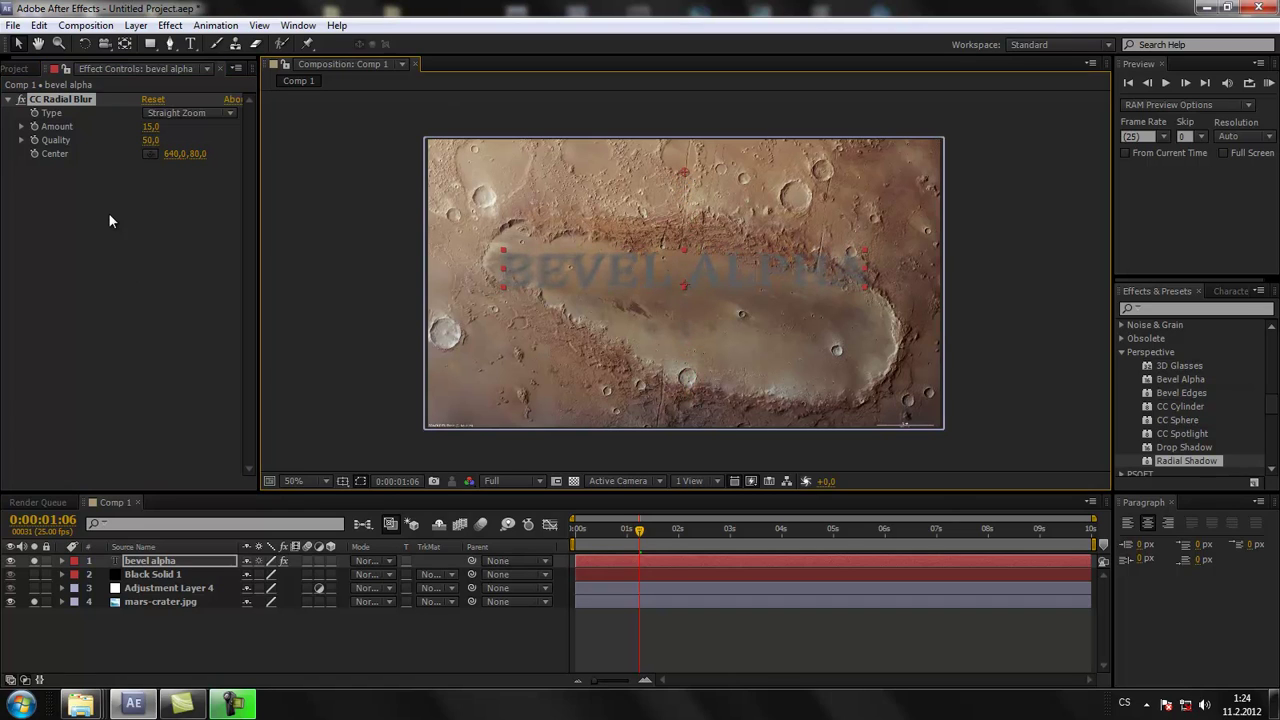
{"action": "left_click", "coordinate": [170, 25]}
Step: Apply a Generate > Fill effect to the blurred text with colour black 000000
{"action": "mouse_move", "coordinate": [251, 408]}
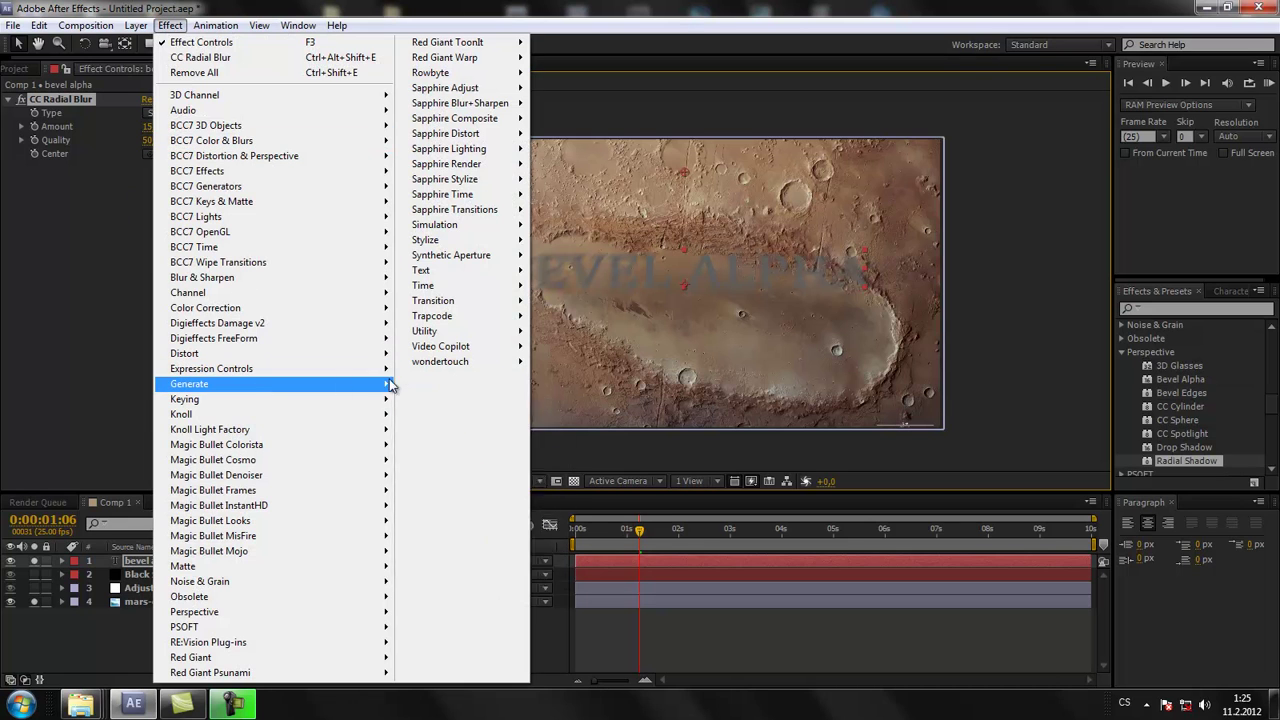
{"action": "mouse_move", "coordinate": [200, 384]}
{"action": "left_click", "coordinate": [445, 478]}
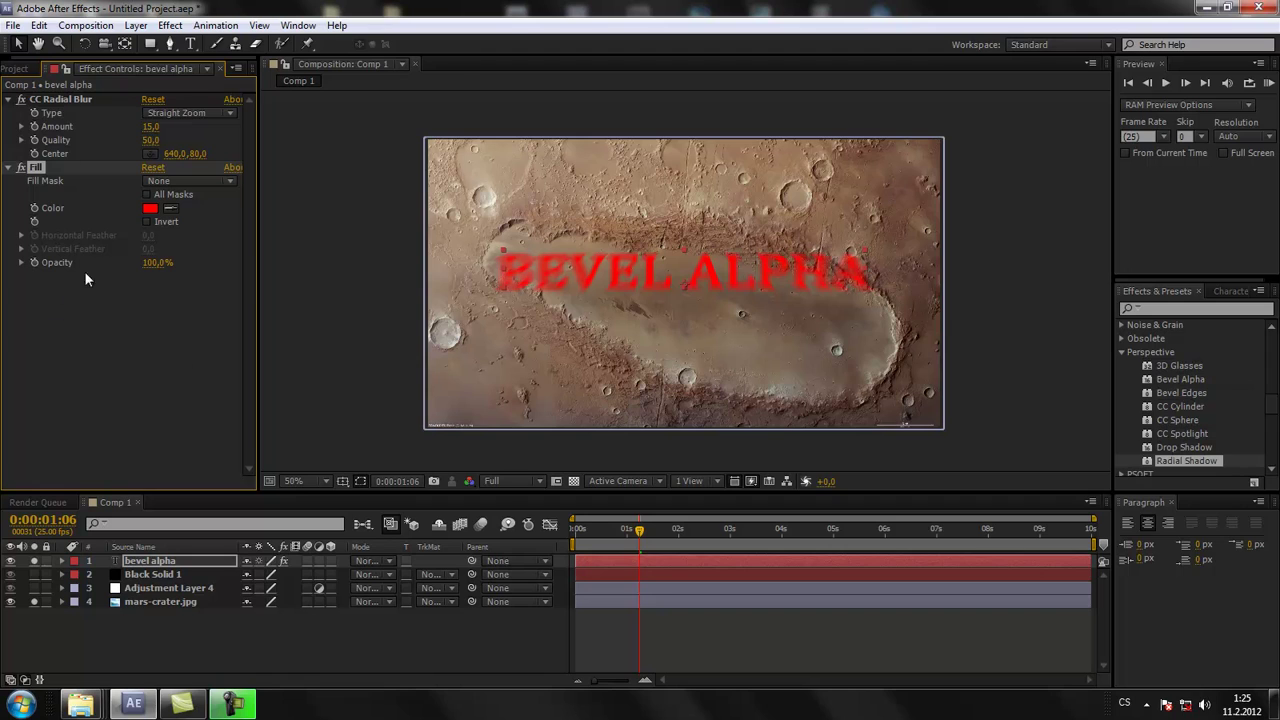
{"action": "left_click", "coordinate": [149, 210]}
{"action": "left_click_drag", "start_coordinate": [209, 414], "coordinate": [372, 507]}
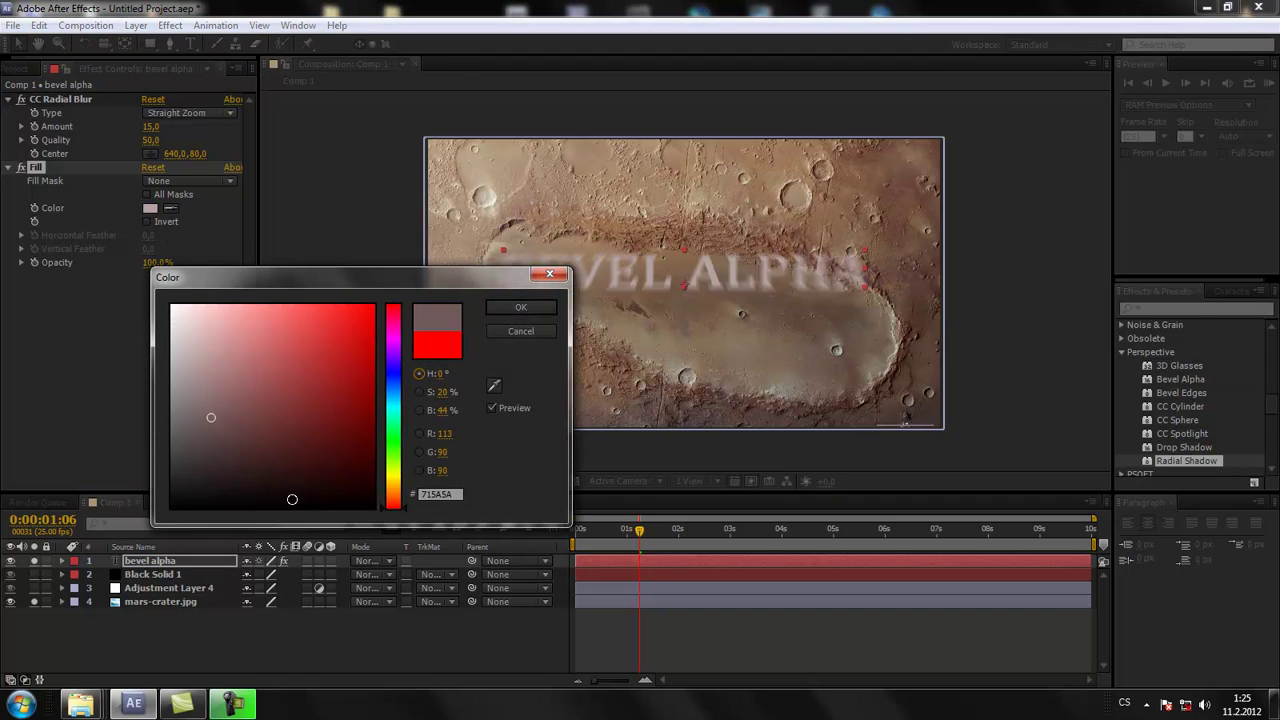
{"action": "left_click", "coordinate": [512, 307]}
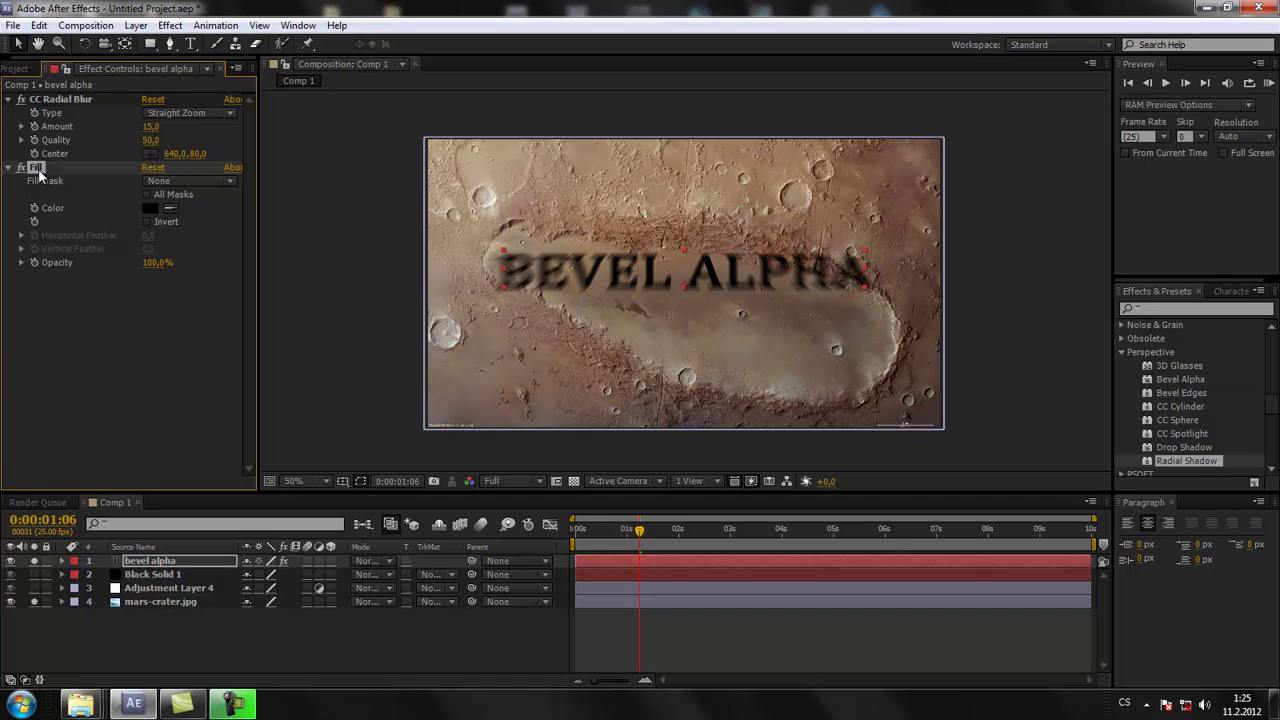
{"action": "left_click", "coordinate": [69, 100]}
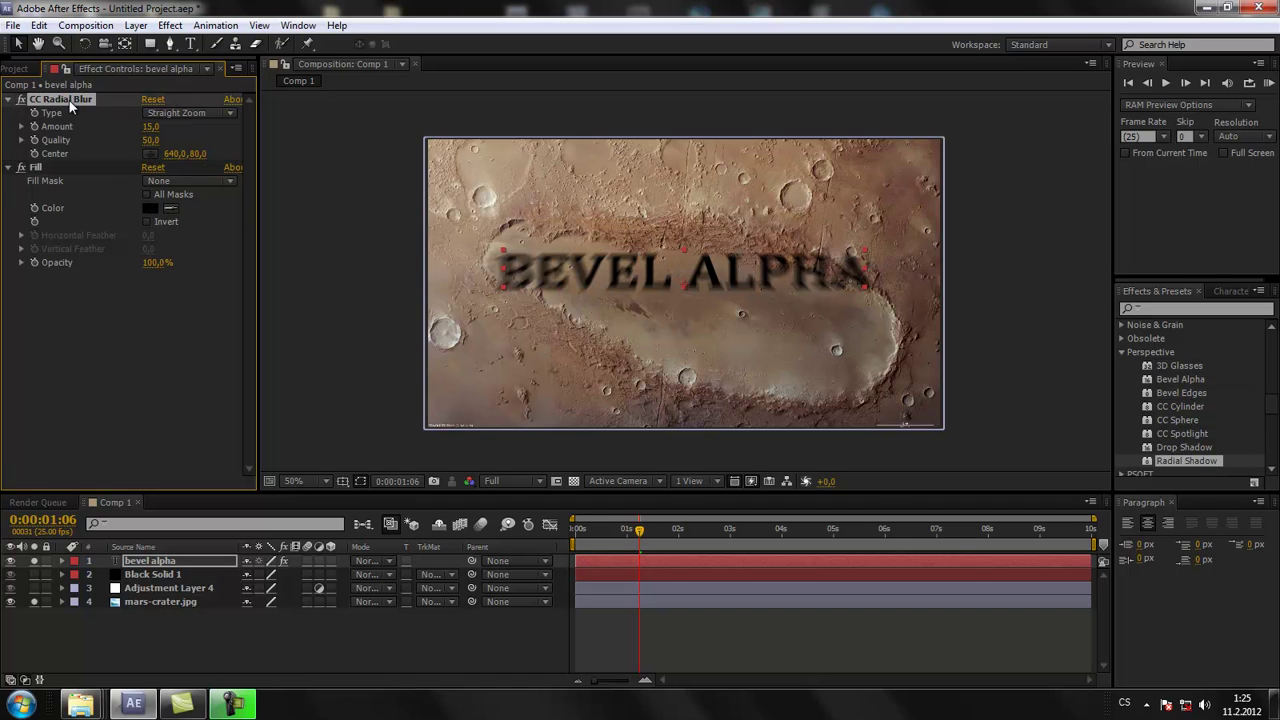
Step: Move the CC Radial Blur centre above the comp to 612,-416 and raise Amount to 82
{"action": "key", "text": "comma"}
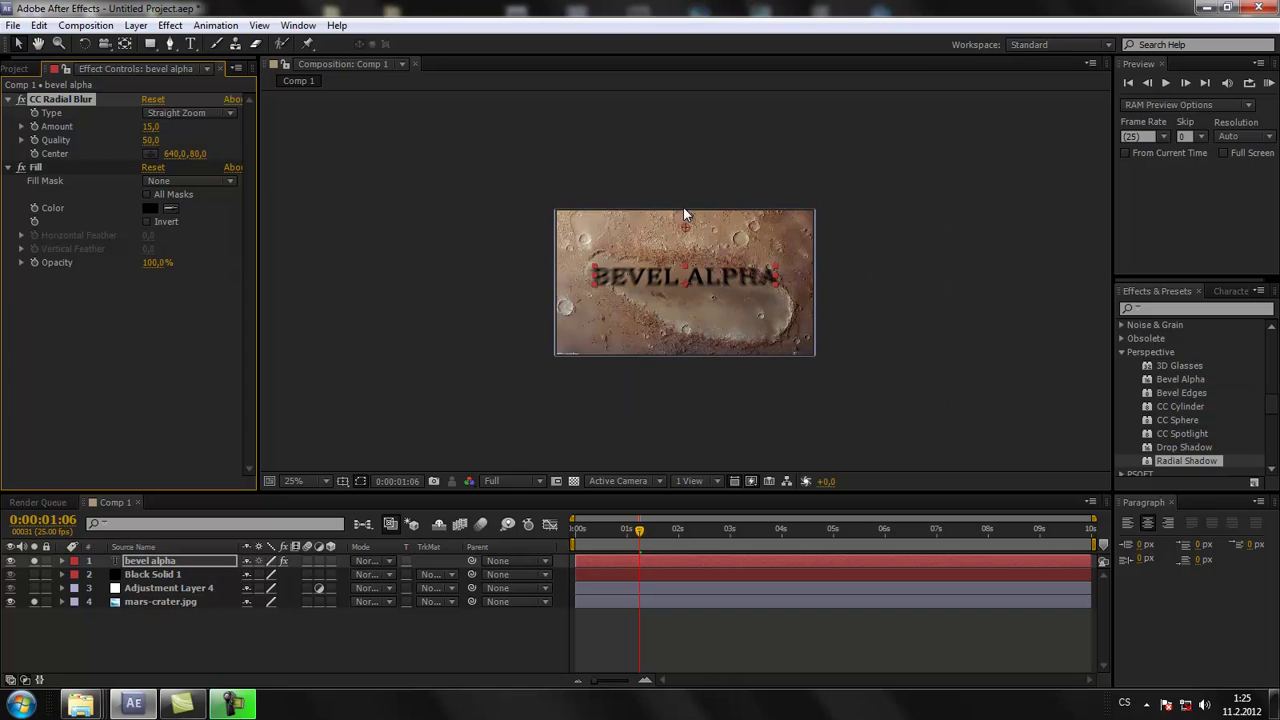
{"action": "left_click_drag", "start_coordinate": [685, 227], "coordinate": [678, 141]}
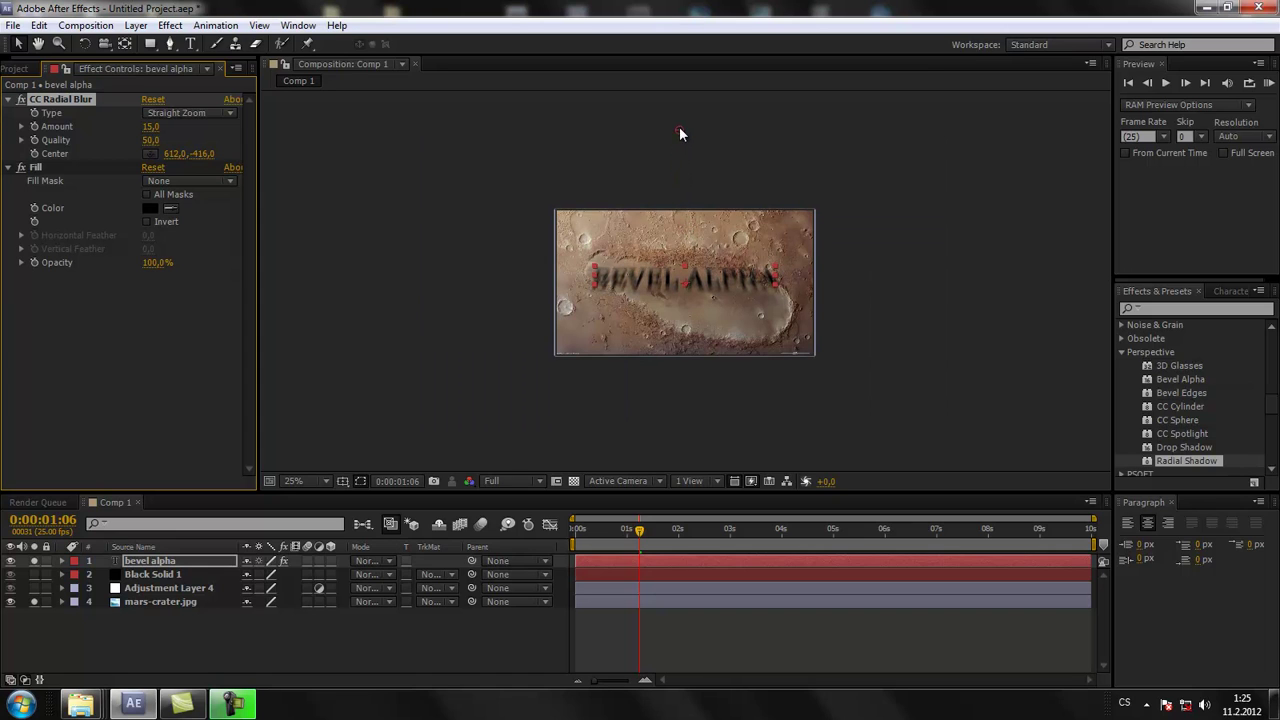
{"action": "key", "text": "period"}
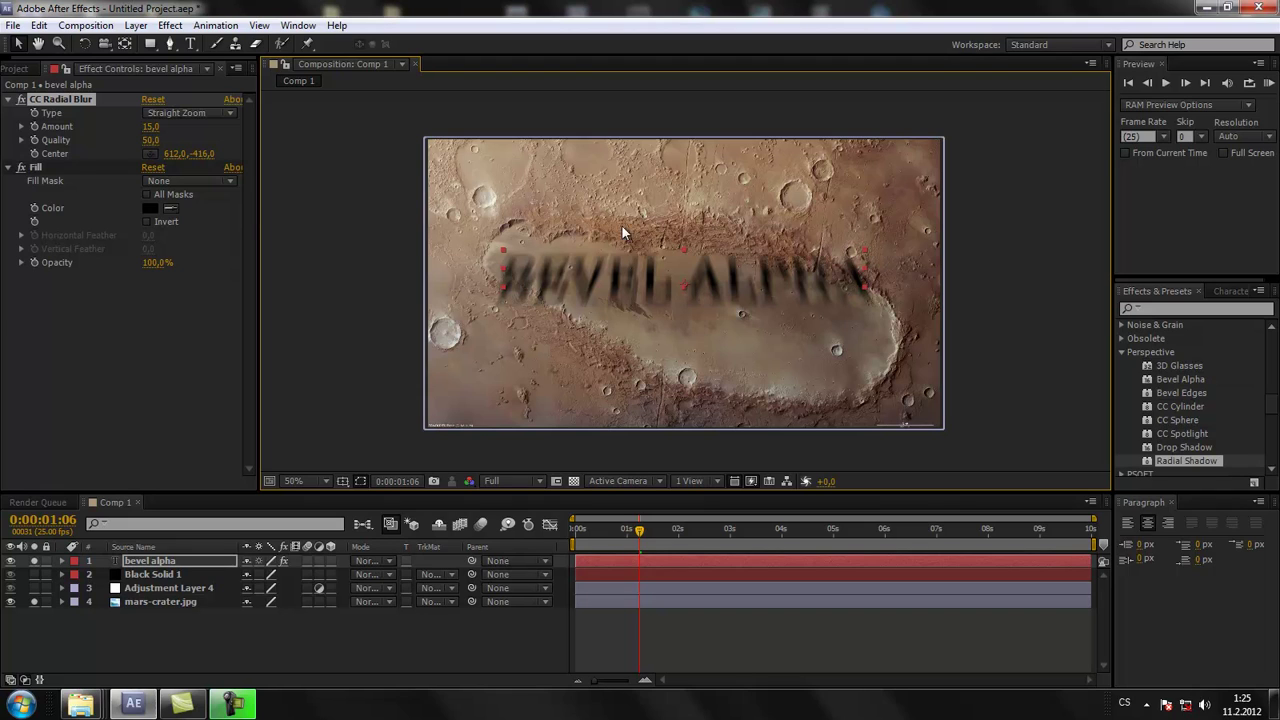
{"action": "left_click_drag", "start_coordinate": [150, 127], "coordinate": [215, 132]}
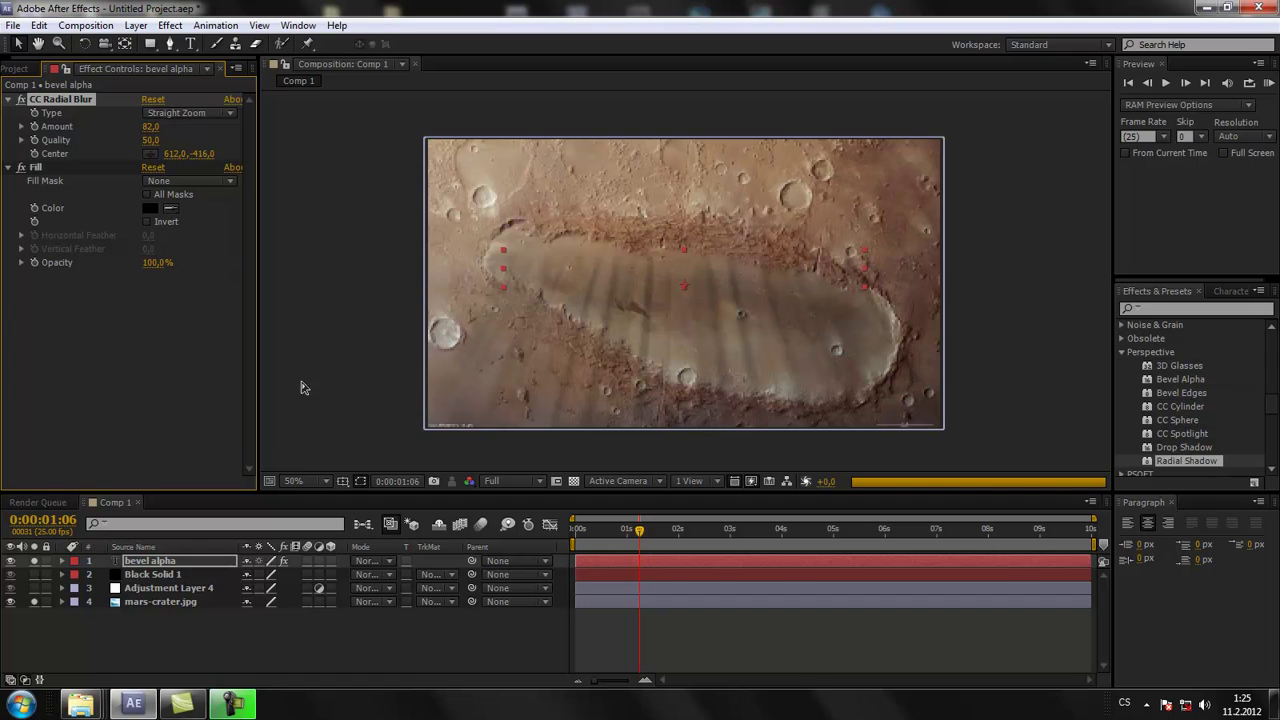
{"action": "left_click", "coordinate": [150, 564]}
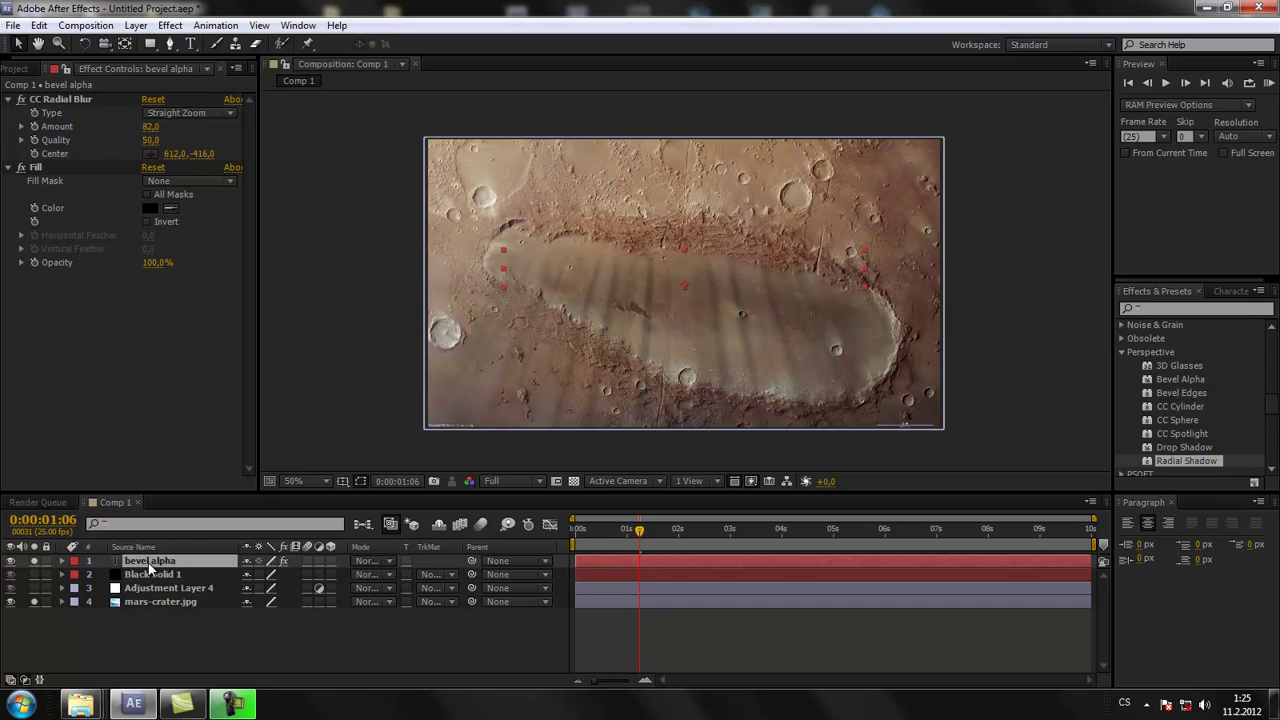
Step: Duplicate bevel alpha and delete CC Radial Blur and Fill from the bevel alpha 2 copy
{"action": "key", "text": "ctrl+d"}
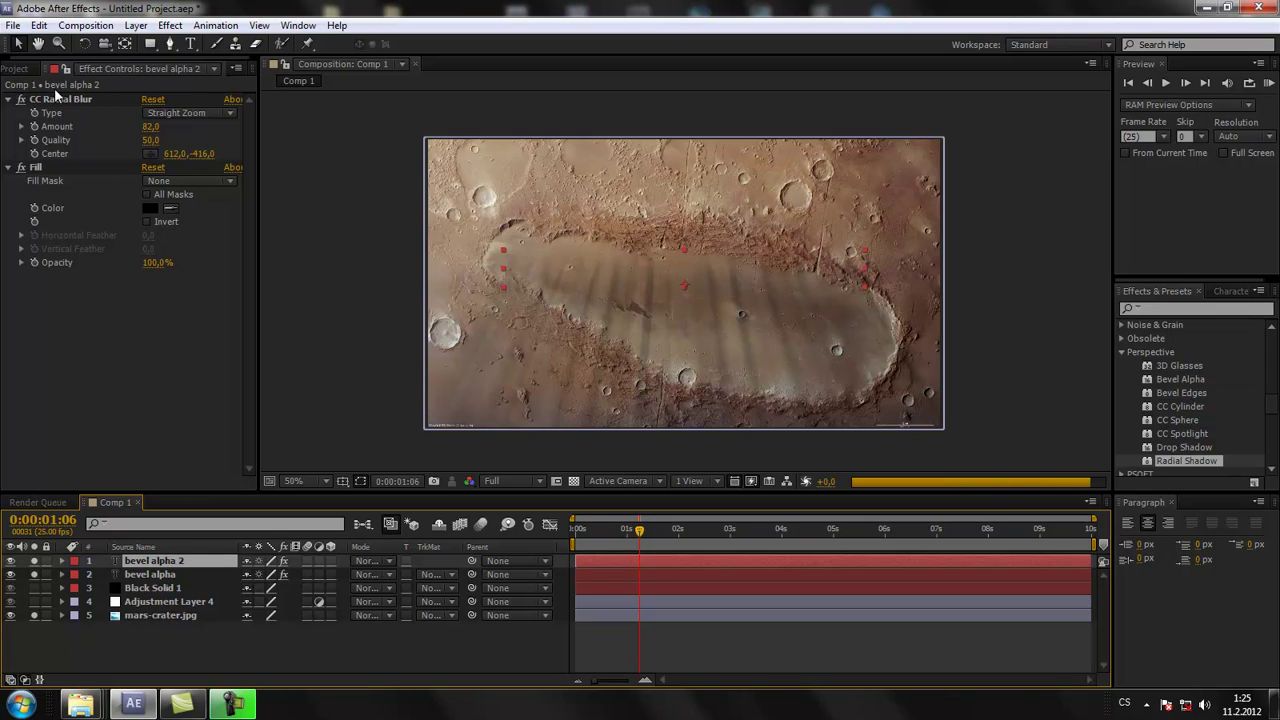
{"action": "left_click", "coordinate": [146, 573]}
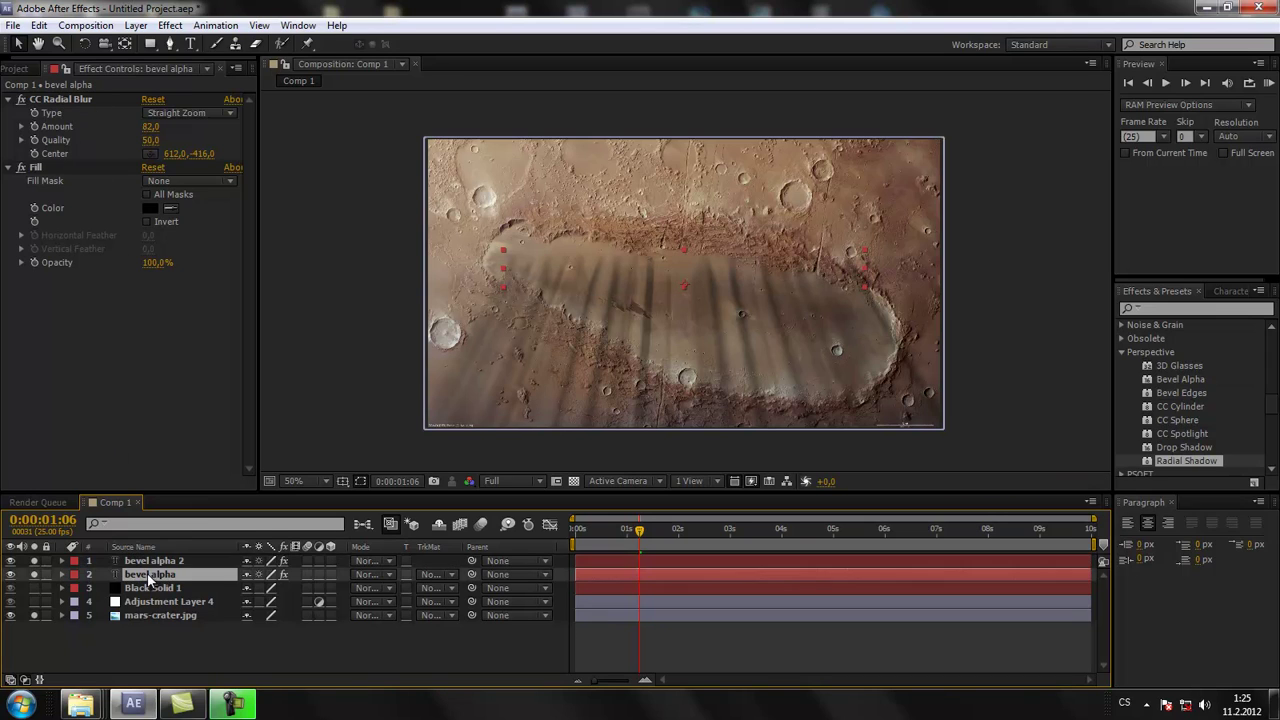
{"action": "left_click", "coordinate": [150, 561]}
{"action": "left_click", "coordinate": [82, 98]}
{"action": "key", "text": "Delete"}
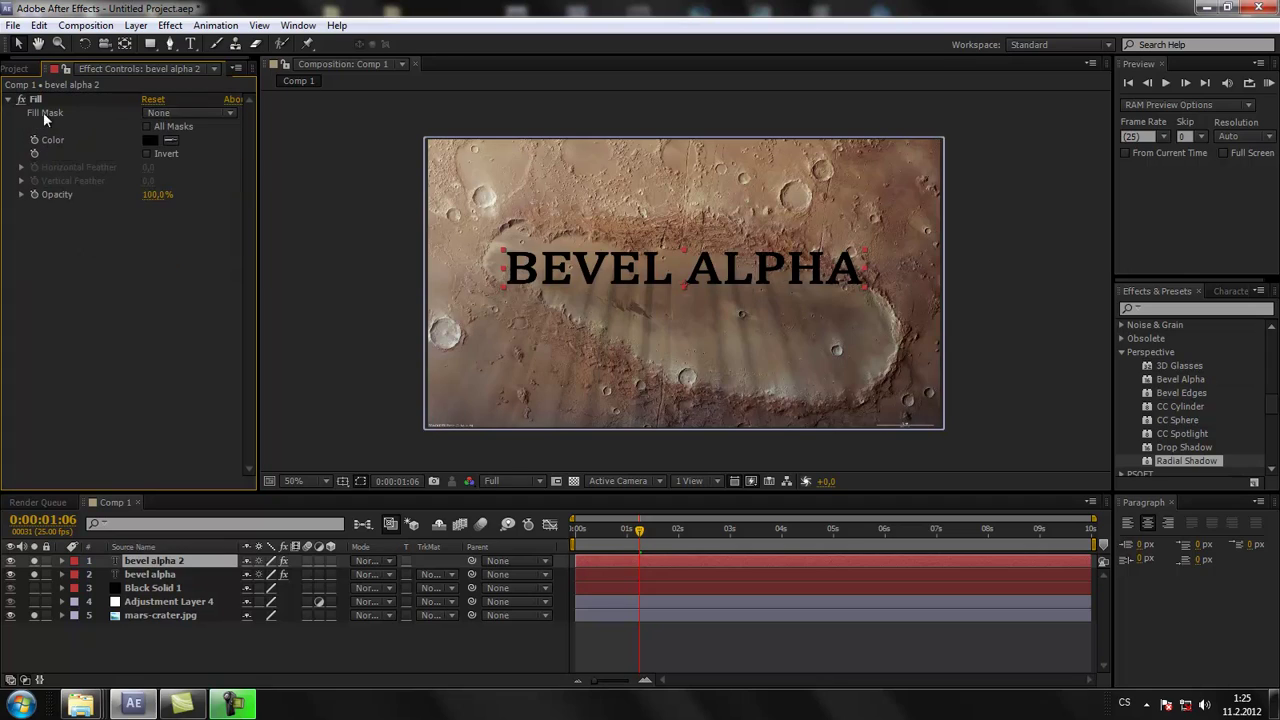
{"action": "left_click", "coordinate": [40, 99]}
{"action": "key", "text": "Delete"}
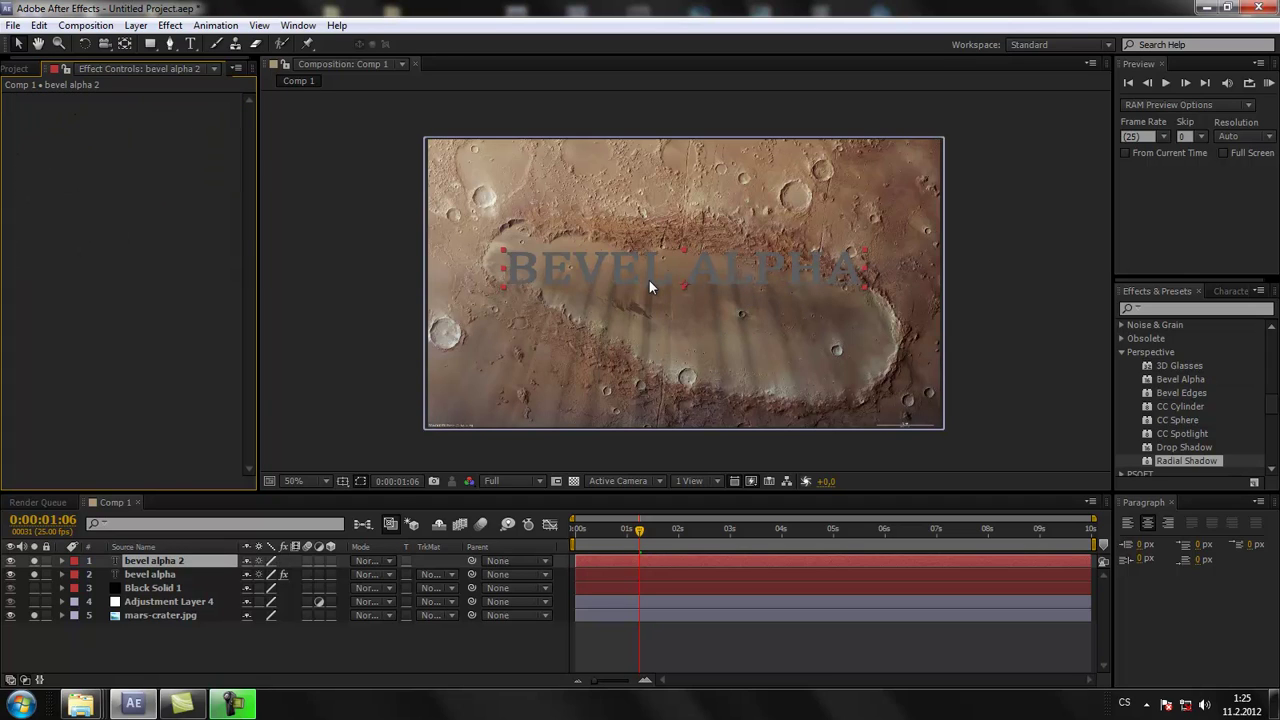
{"action": "left_click", "coordinate": [222, 575]}
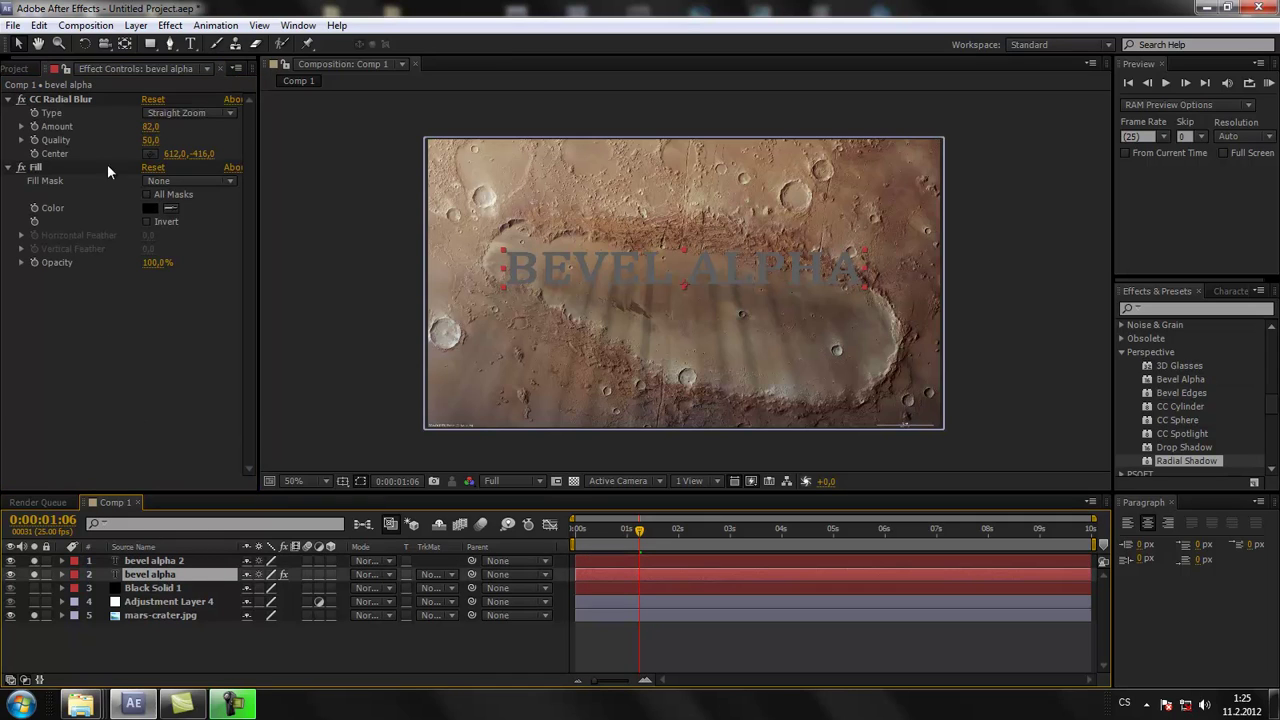
Step: Change the original bevel alpha layer's Fill colour to grey 5E5E5E
{"action": "left_click", "coordinate": [150, 208]}
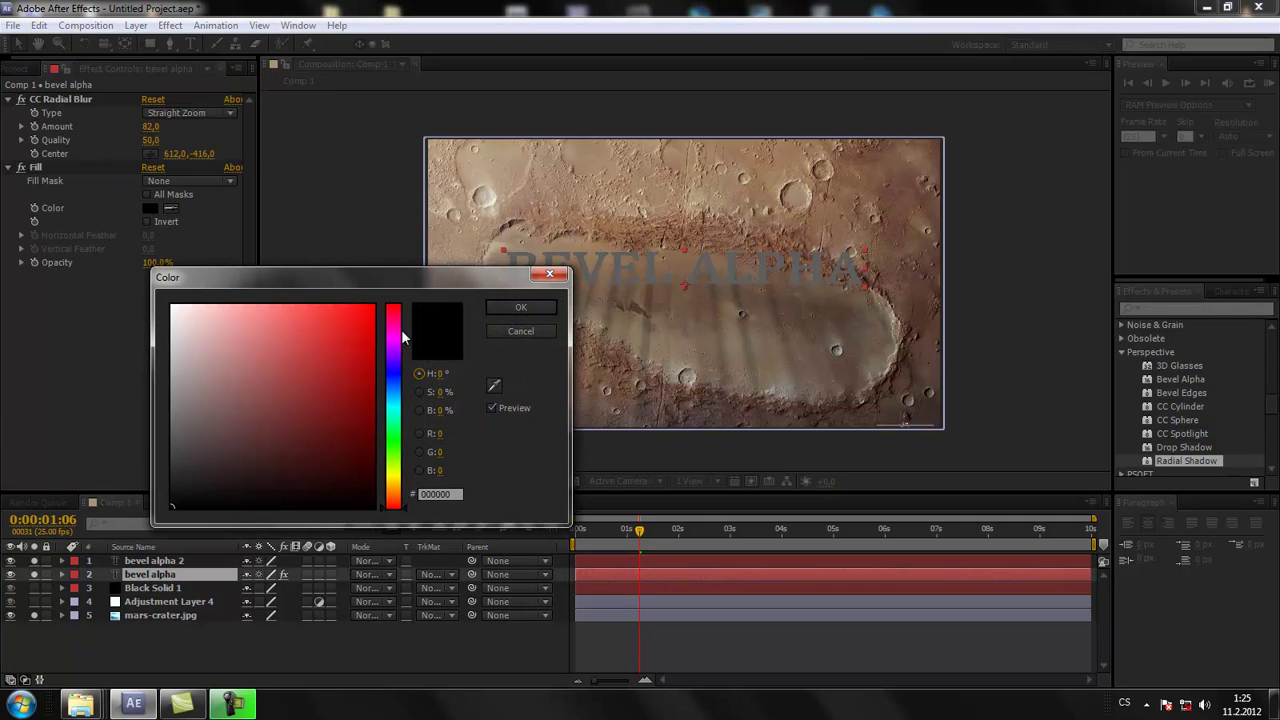
{"action": "left_click", "coordinate": [494, 386]}
{"action": "left_click", "coordinate": [704, 255]}
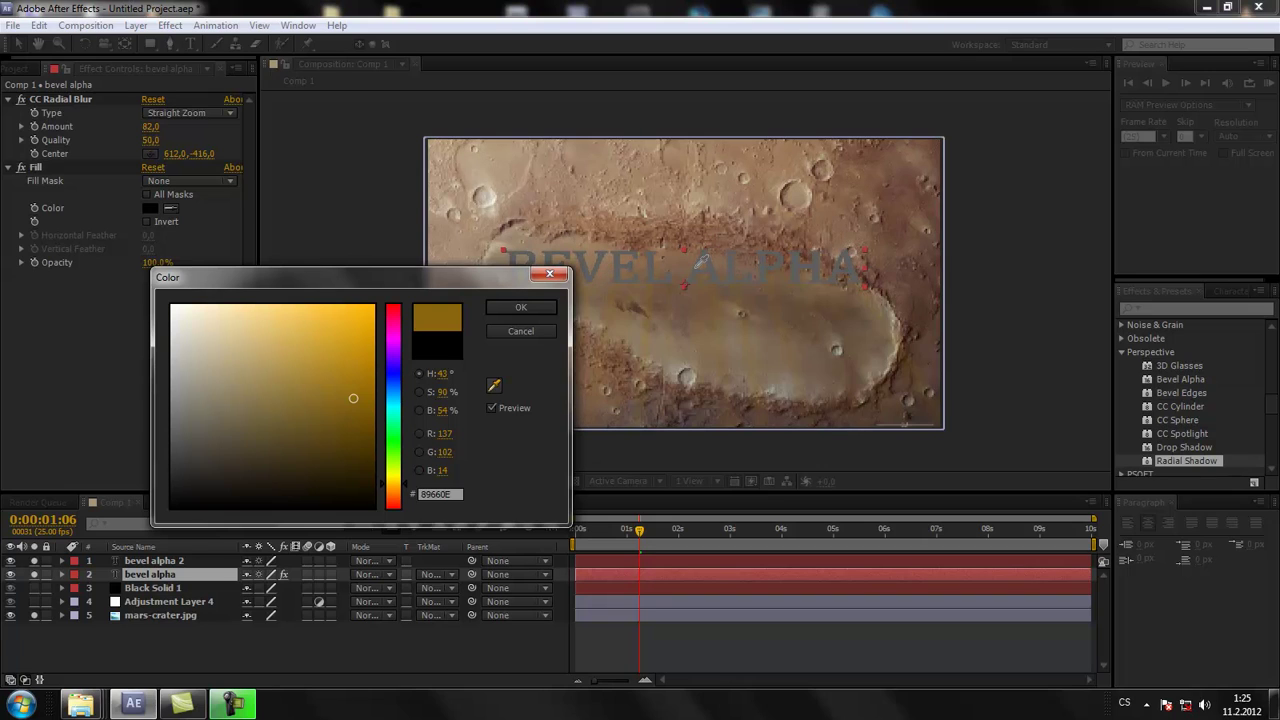
{"action": "left_click_drag", "start_coordinate": [231, 363], "coordinate": [172, 433]}
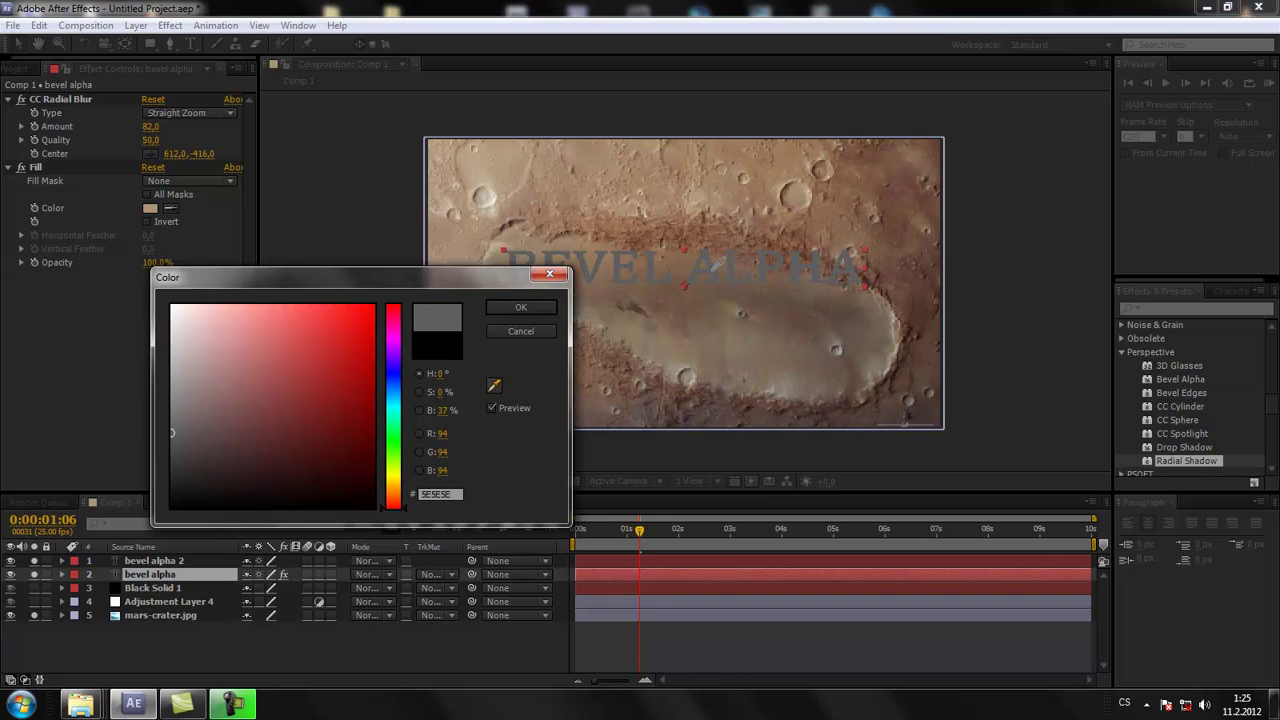
{"action": "left_click", "coordinate": [507, 305]}
Step: Hide the mars-crater.jpg layer so the title and streaks sit on black
{"action": "key", "text": "period"}
{"action": "key", "text": "period"}
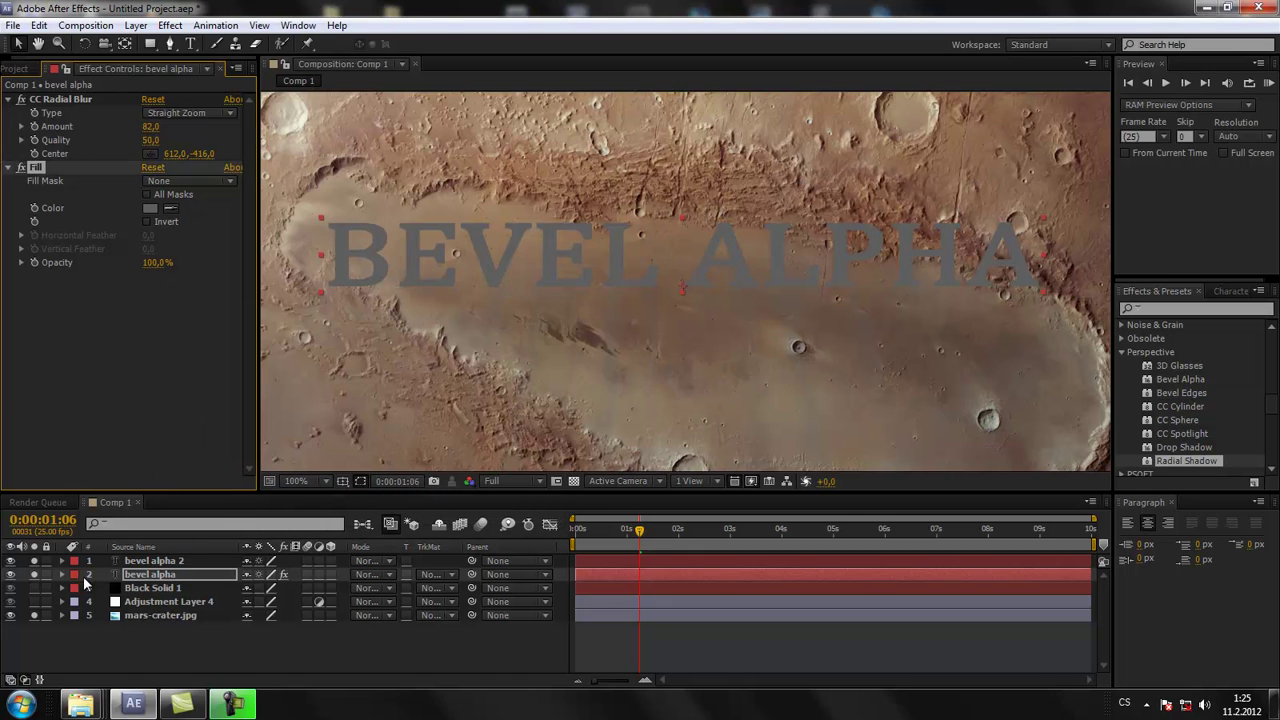
{"action": "left_click", "coordinate": [34, 615]}
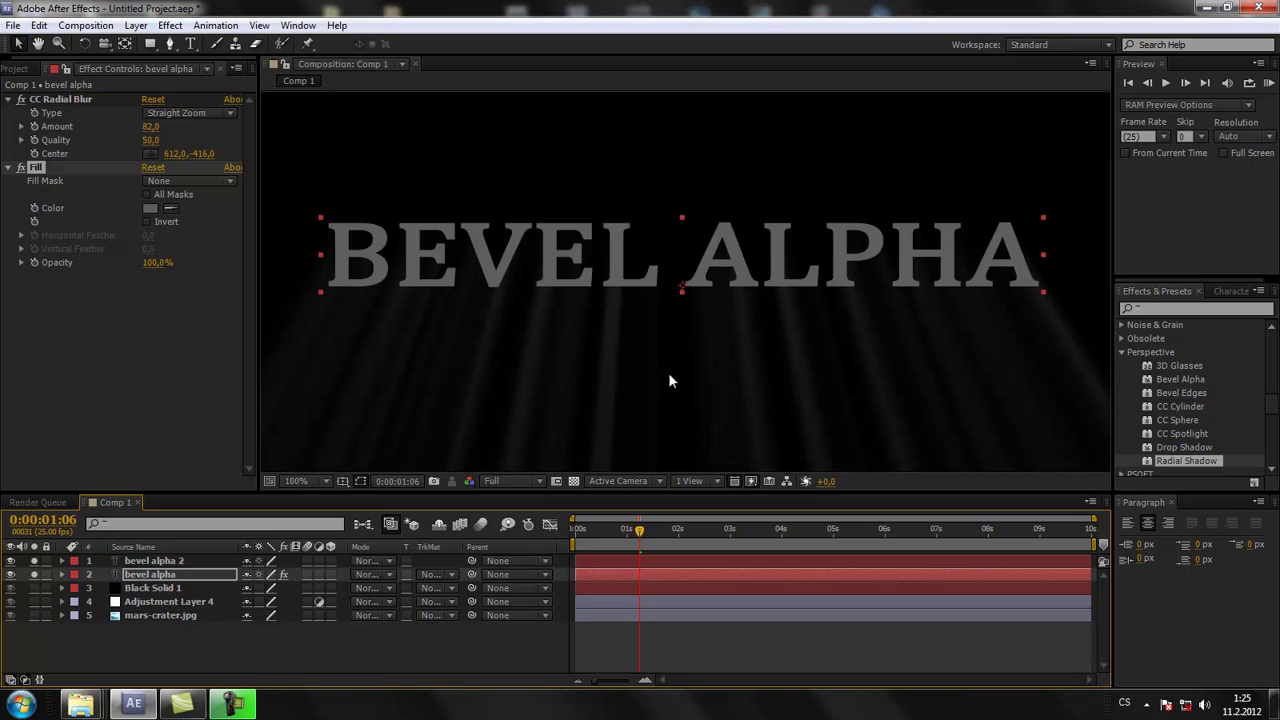
{"action": "key", "text": "comma"}
{"action": "key", "text": "comma"}
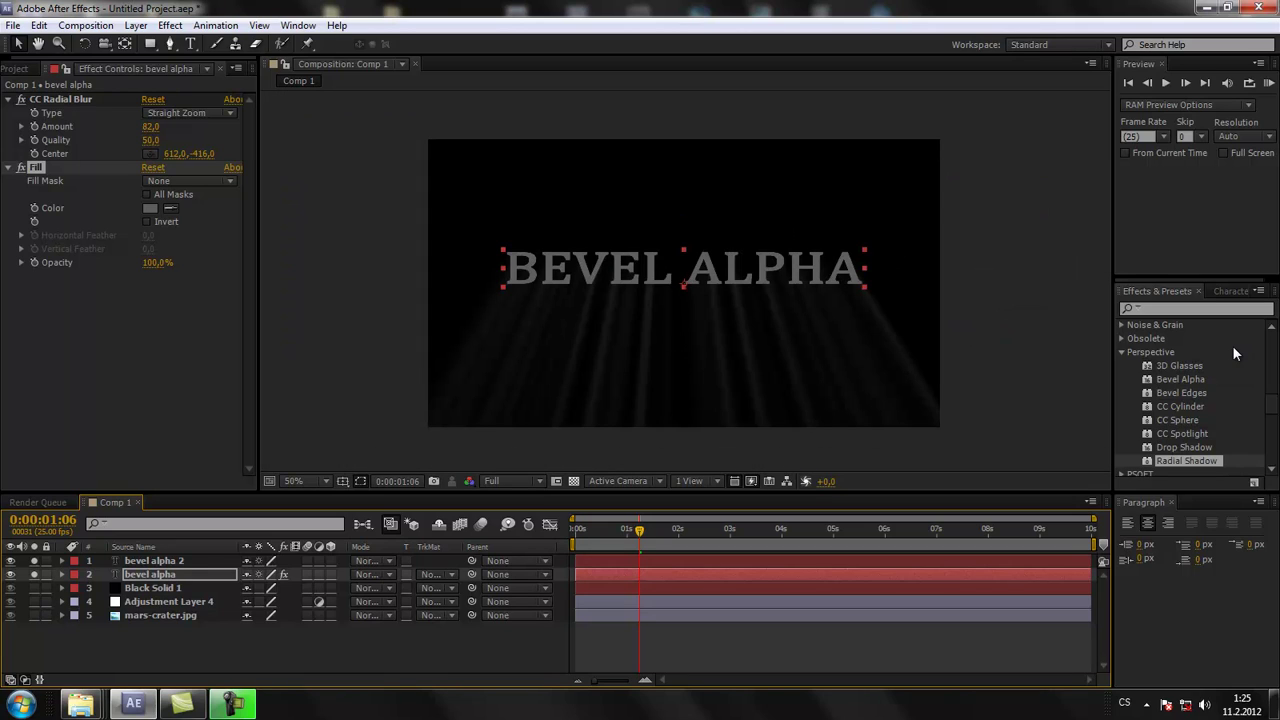